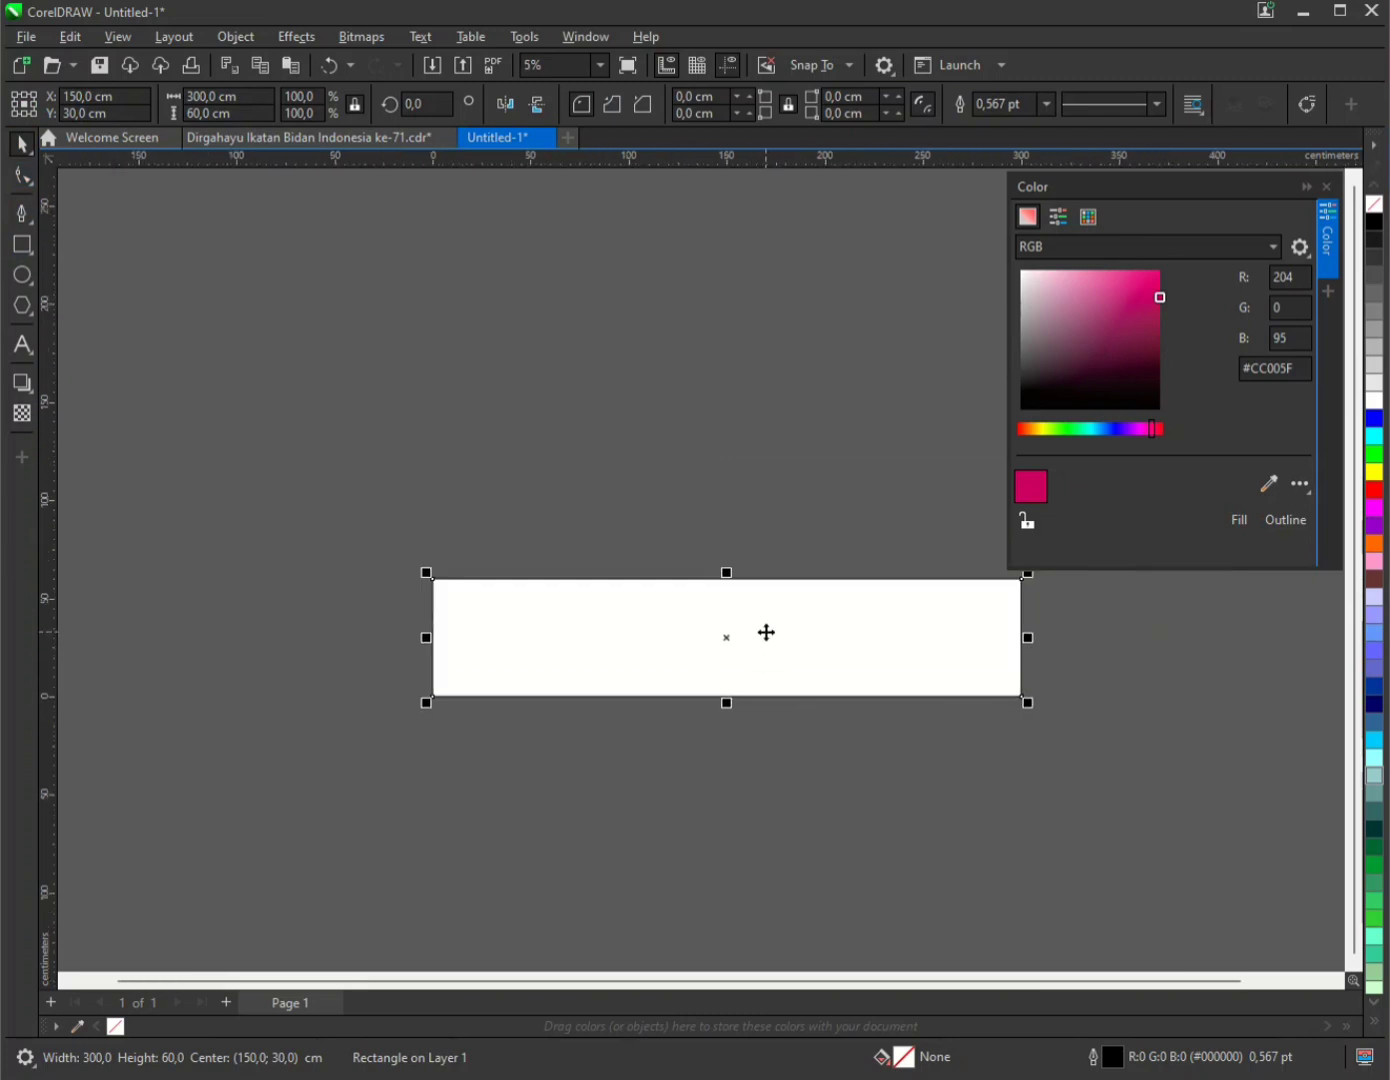
- Convert the 300 × 60 cm rectangle into an empty PowerClip frame and open its contents for editing
drag(765, 640, 749, 511)
key(ctrl+1)
click(795, 651)
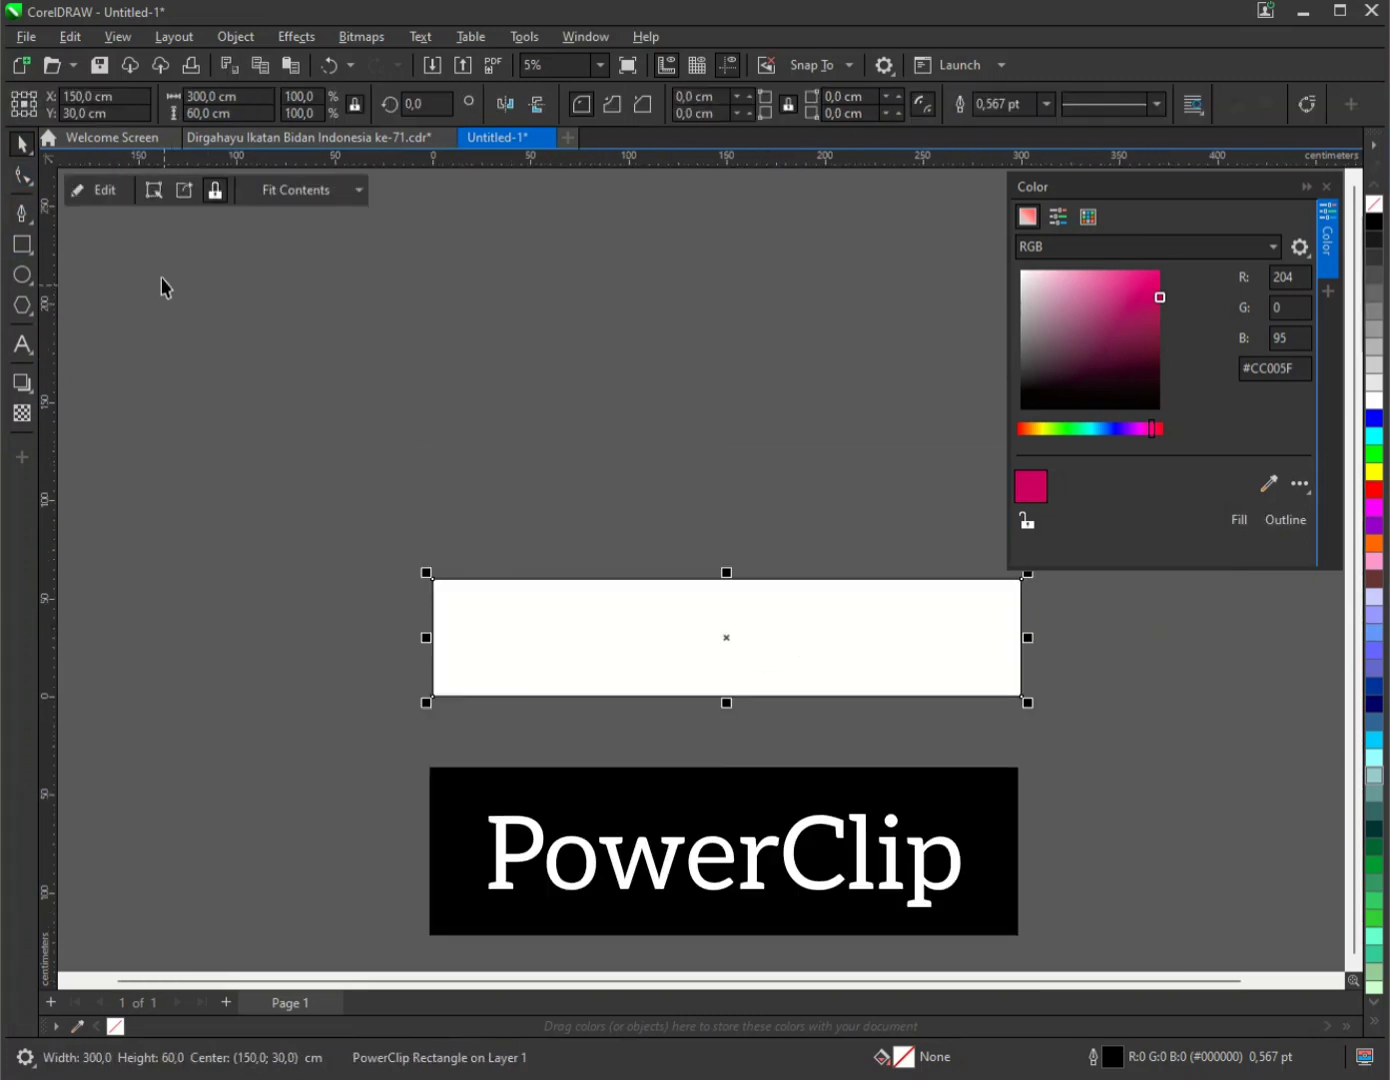
click(105, 191)
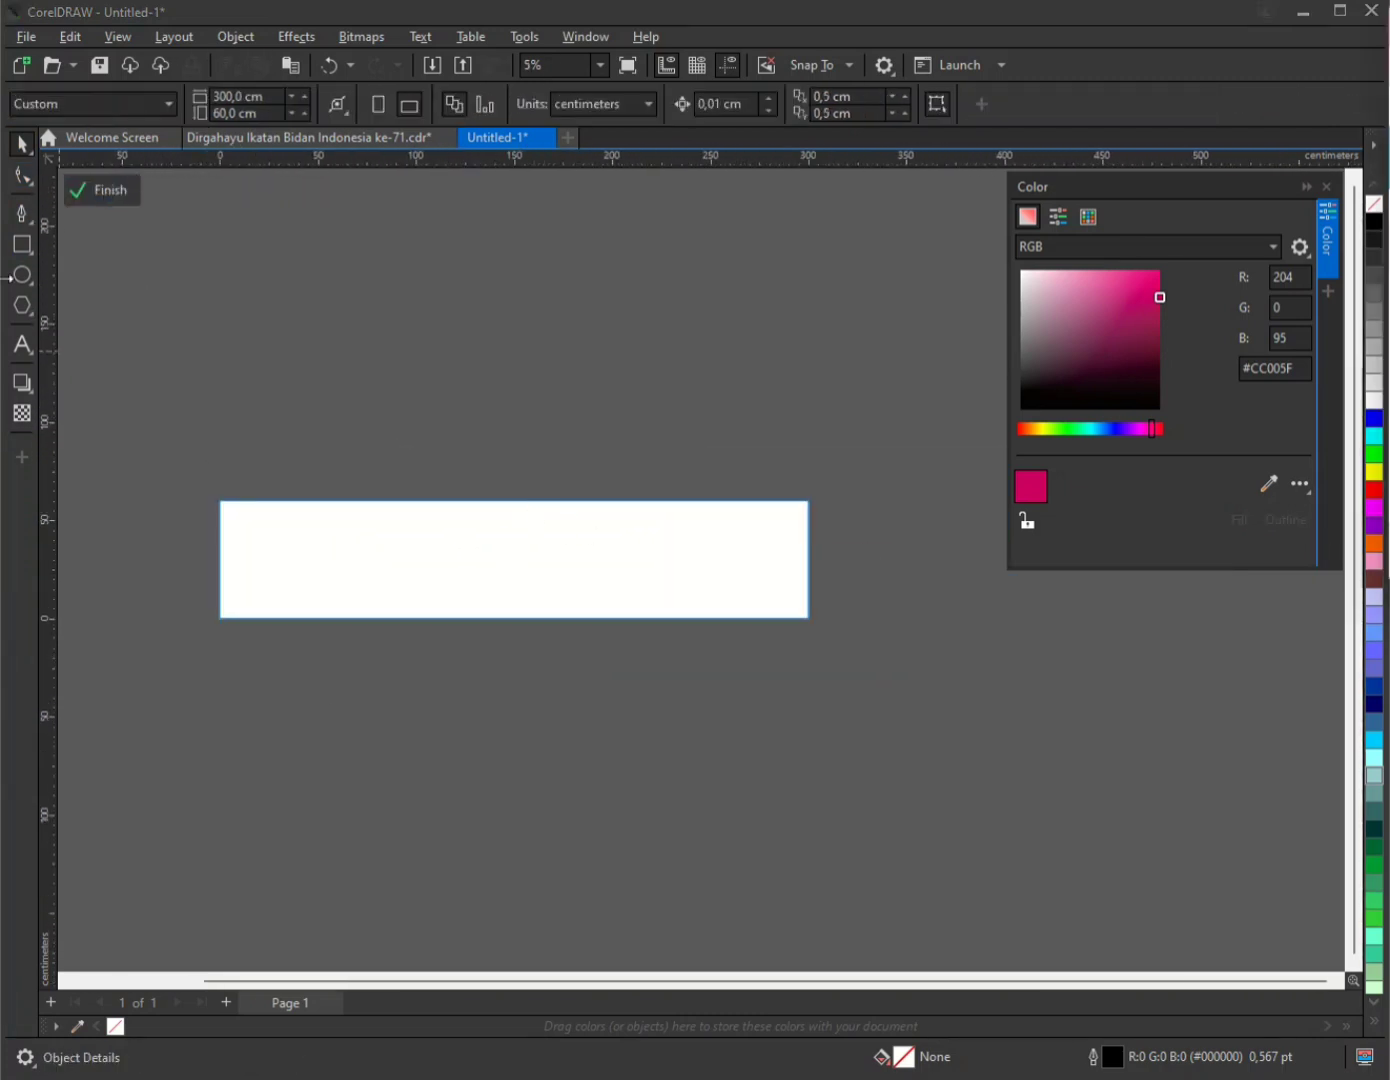
- Add the centred two-line text "Selamat datang peserta / Rakercab dan HUT IBI ke 71PC IBI Aceh" and enlarge it to about 231 cm wide
key(F8)
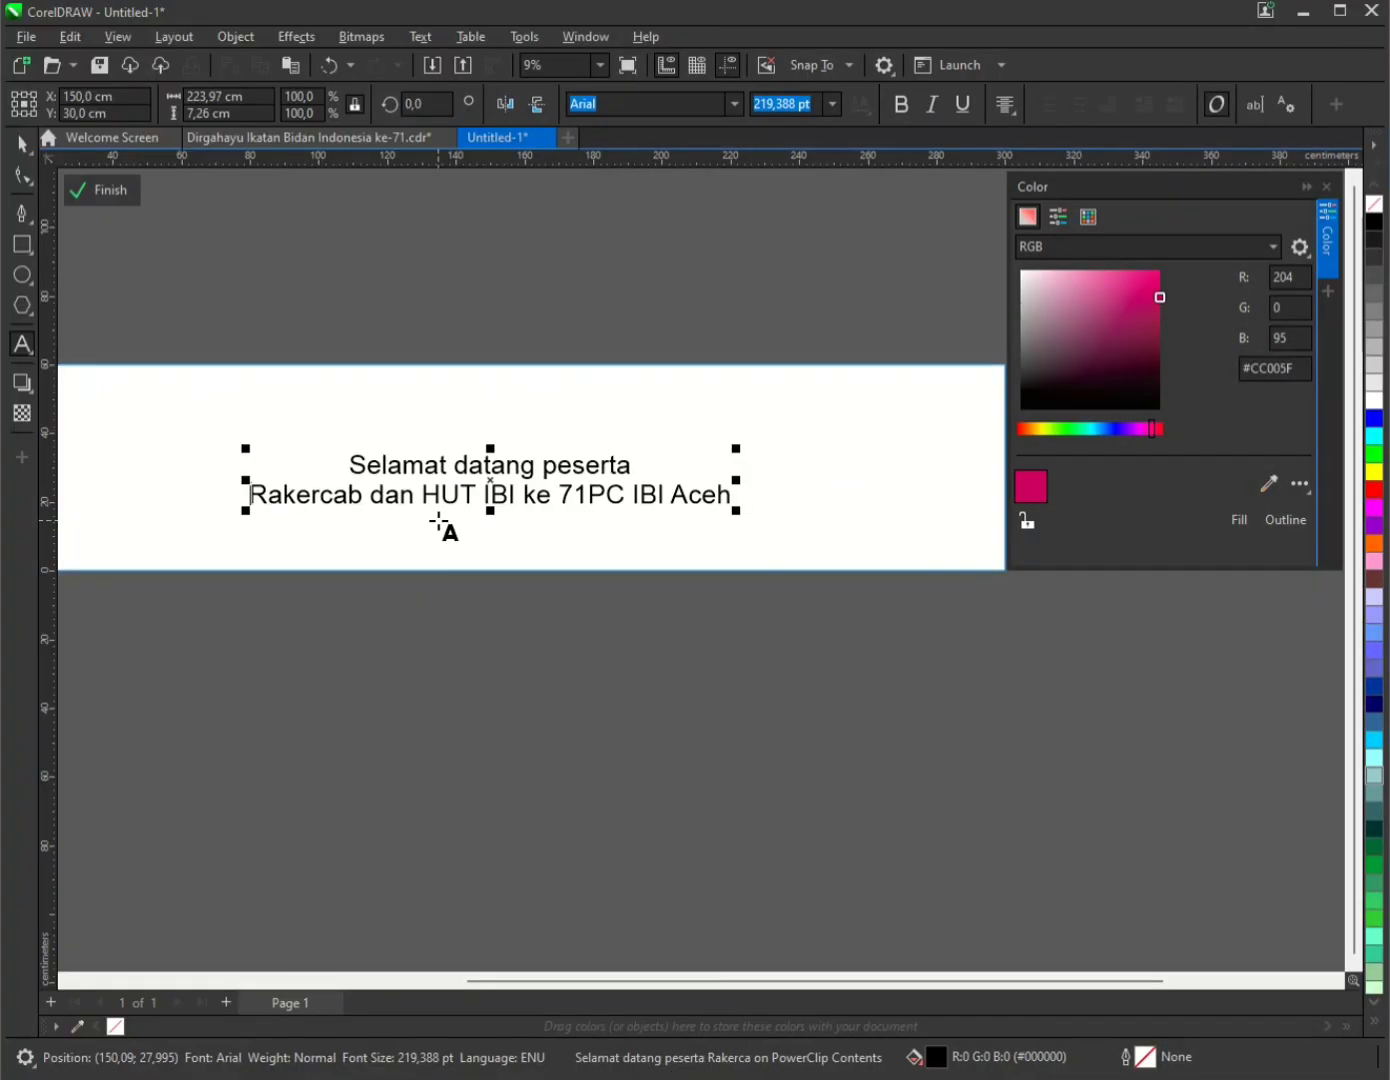
click(20, 149)
scroll(446, 410, down, 2)
drag(596, 428, 684, 394)
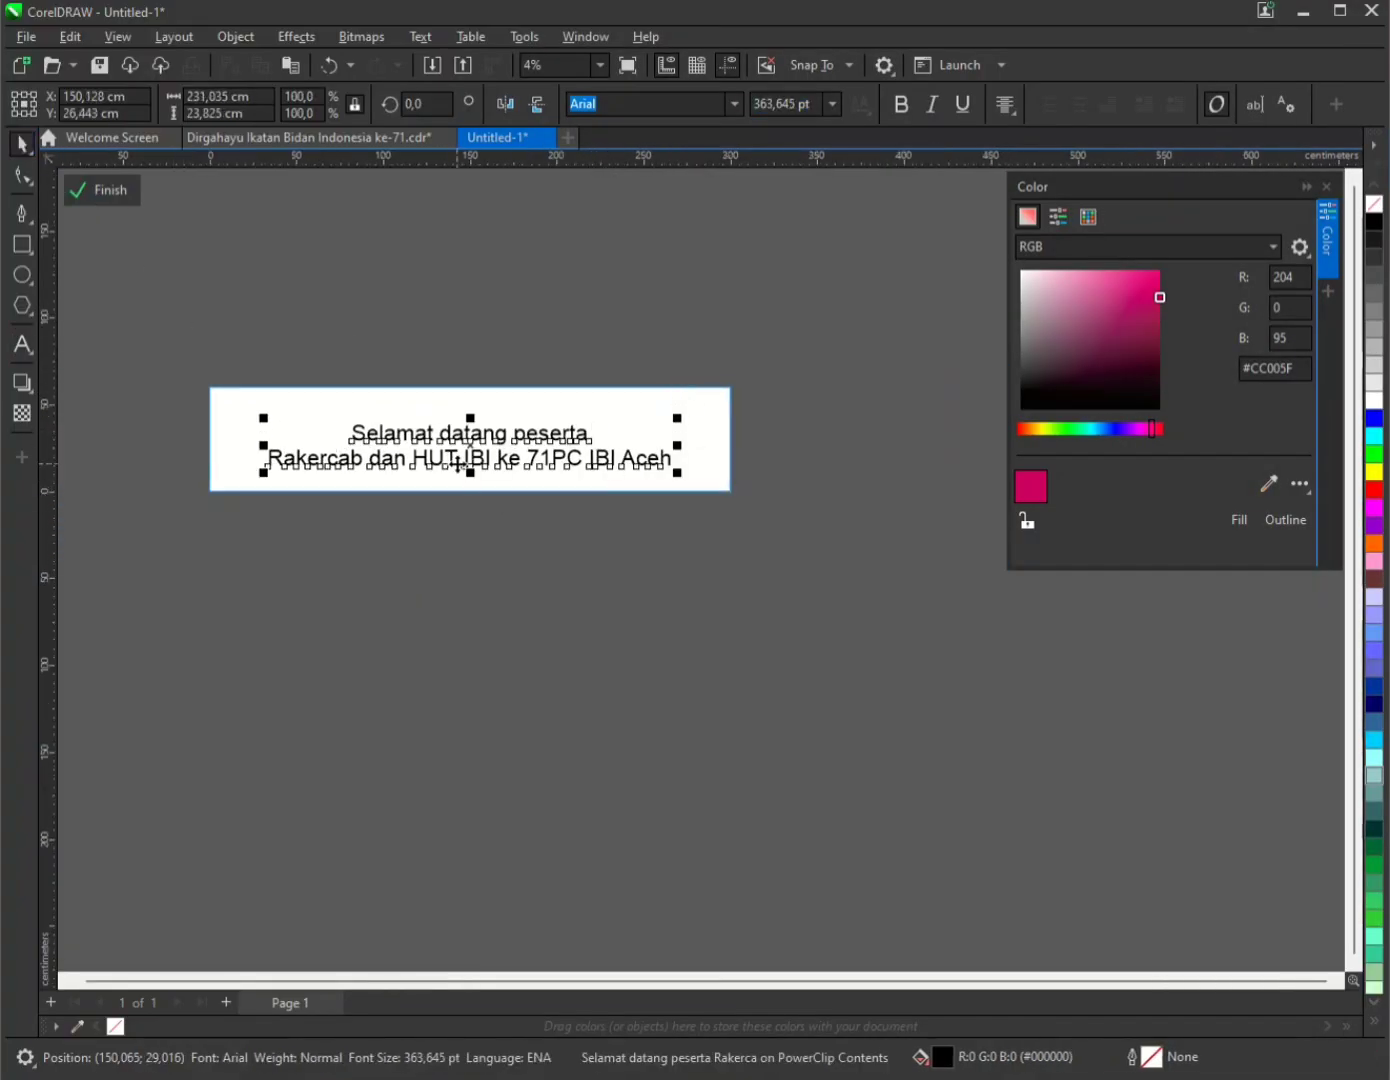
- Break the two-line banner text apart into separate single-line text objects
scroll(469, 439, up, 1)
drag(476, 431, 476, 412)
key(ctrl+z)
key(ctrl+k)
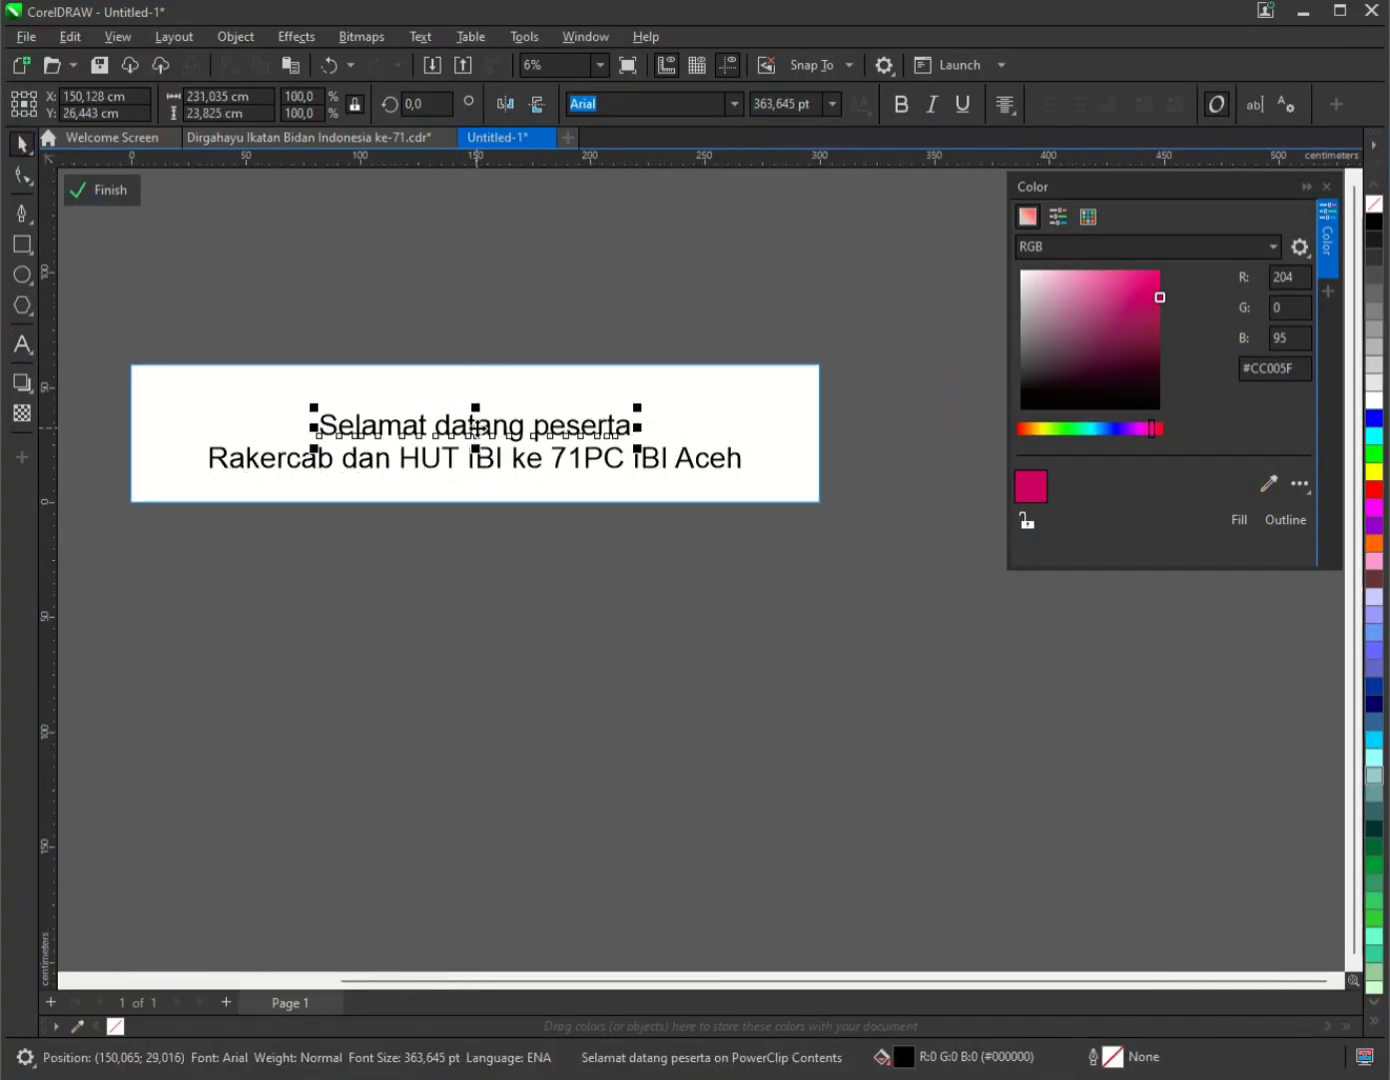
- Change the case of the first text line to Title Case
scroll(512, 424, up, 1)
click(419, 37)
click(463, 481)
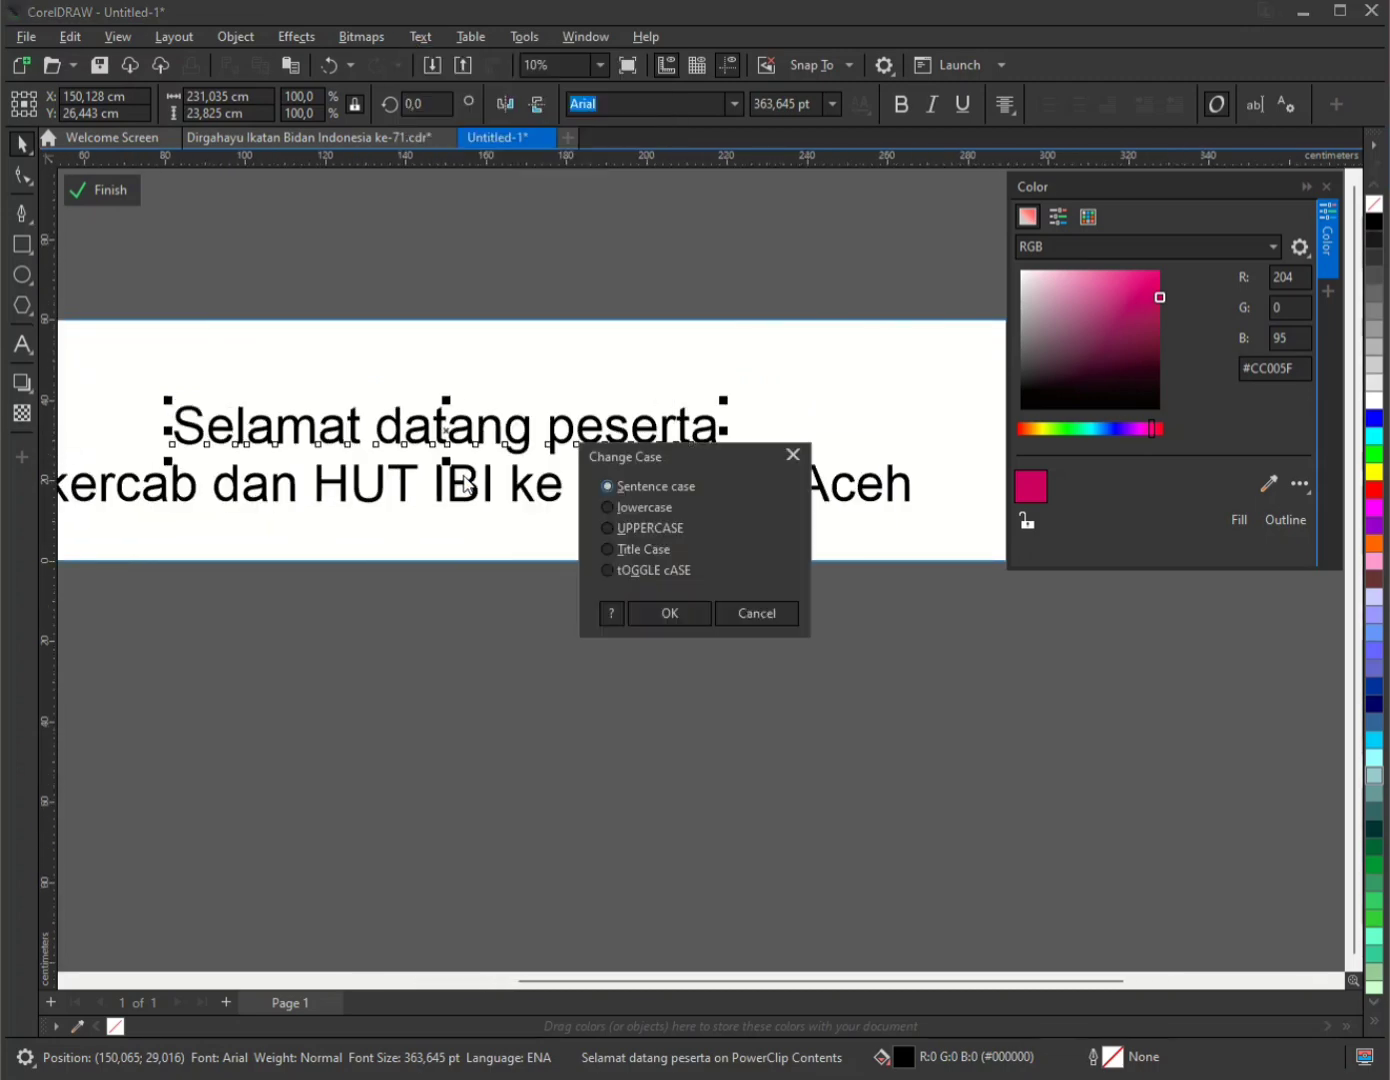
click(667, 612)
scroll(600, 549, down, 2)
scroll(450, 511, up, 2)
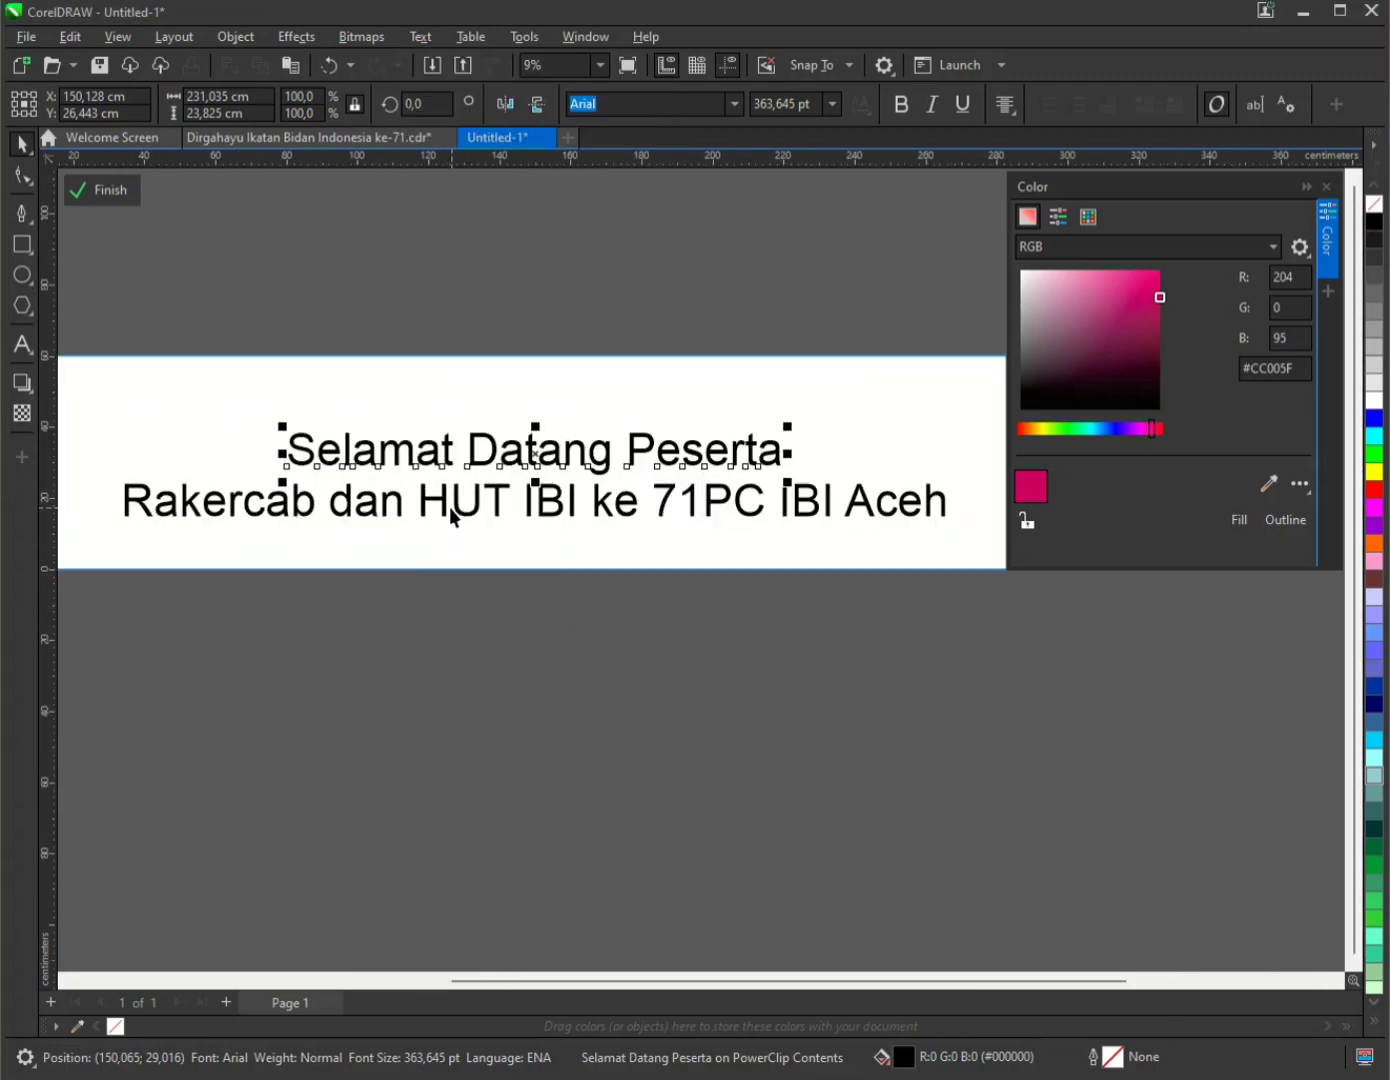
click(450, 505)
click(420, 37)
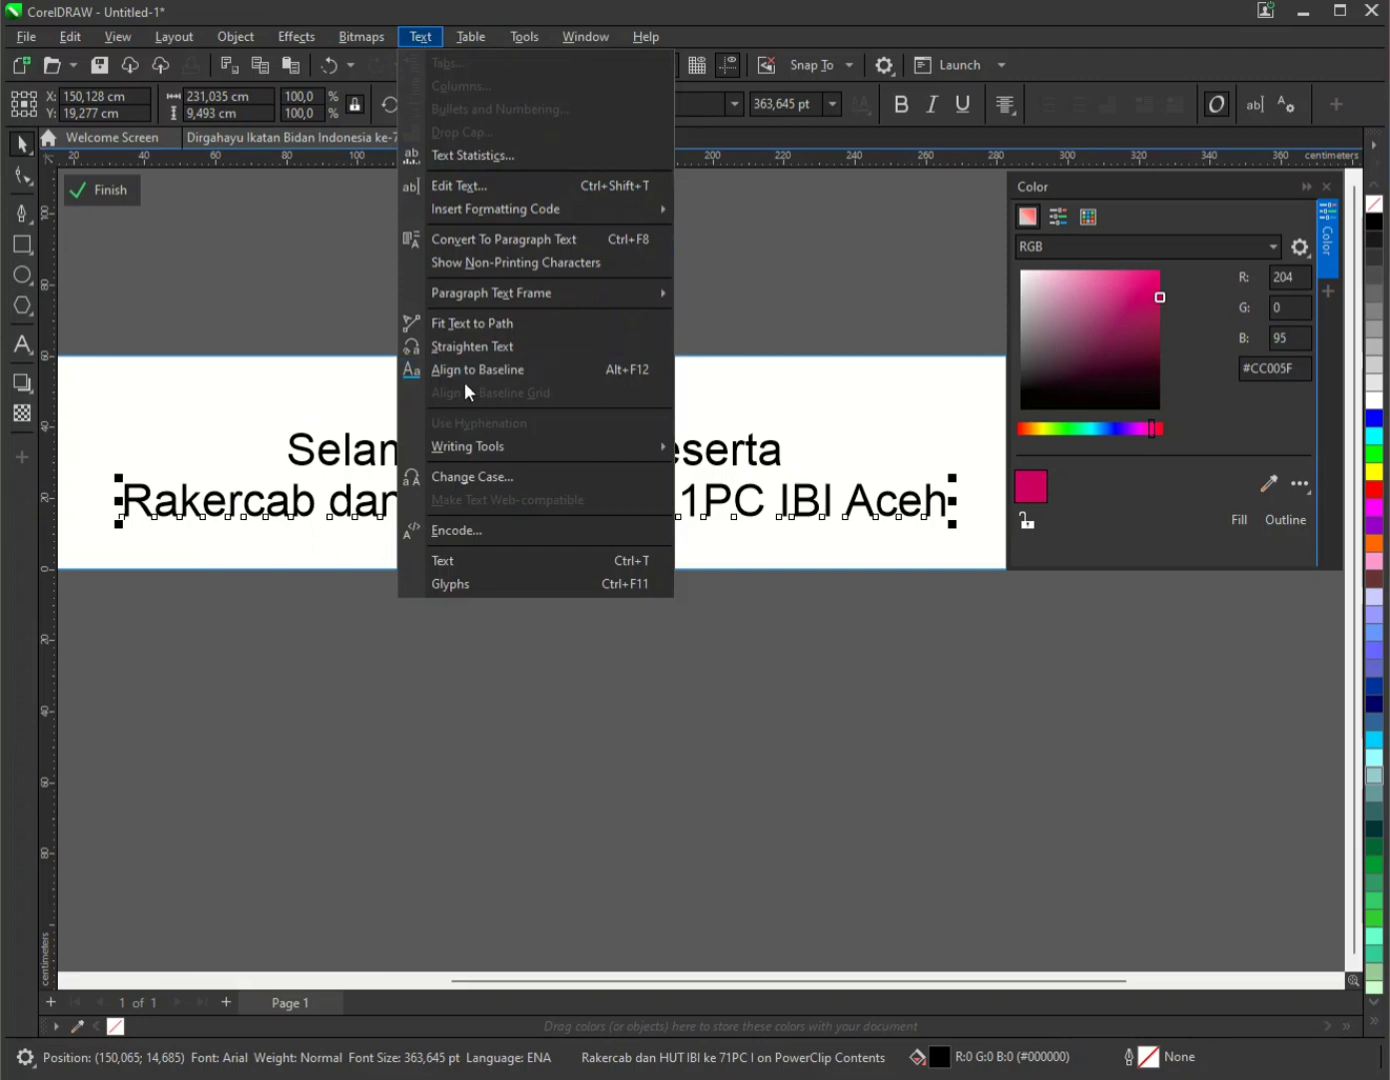
click(584, 642)
- Set the font of both text lines to a heavy Gotham typeface
scroll(583, 642, down, 1)
drag(315, 415, 879, 757)
click(682, 104)
text(Gotha)
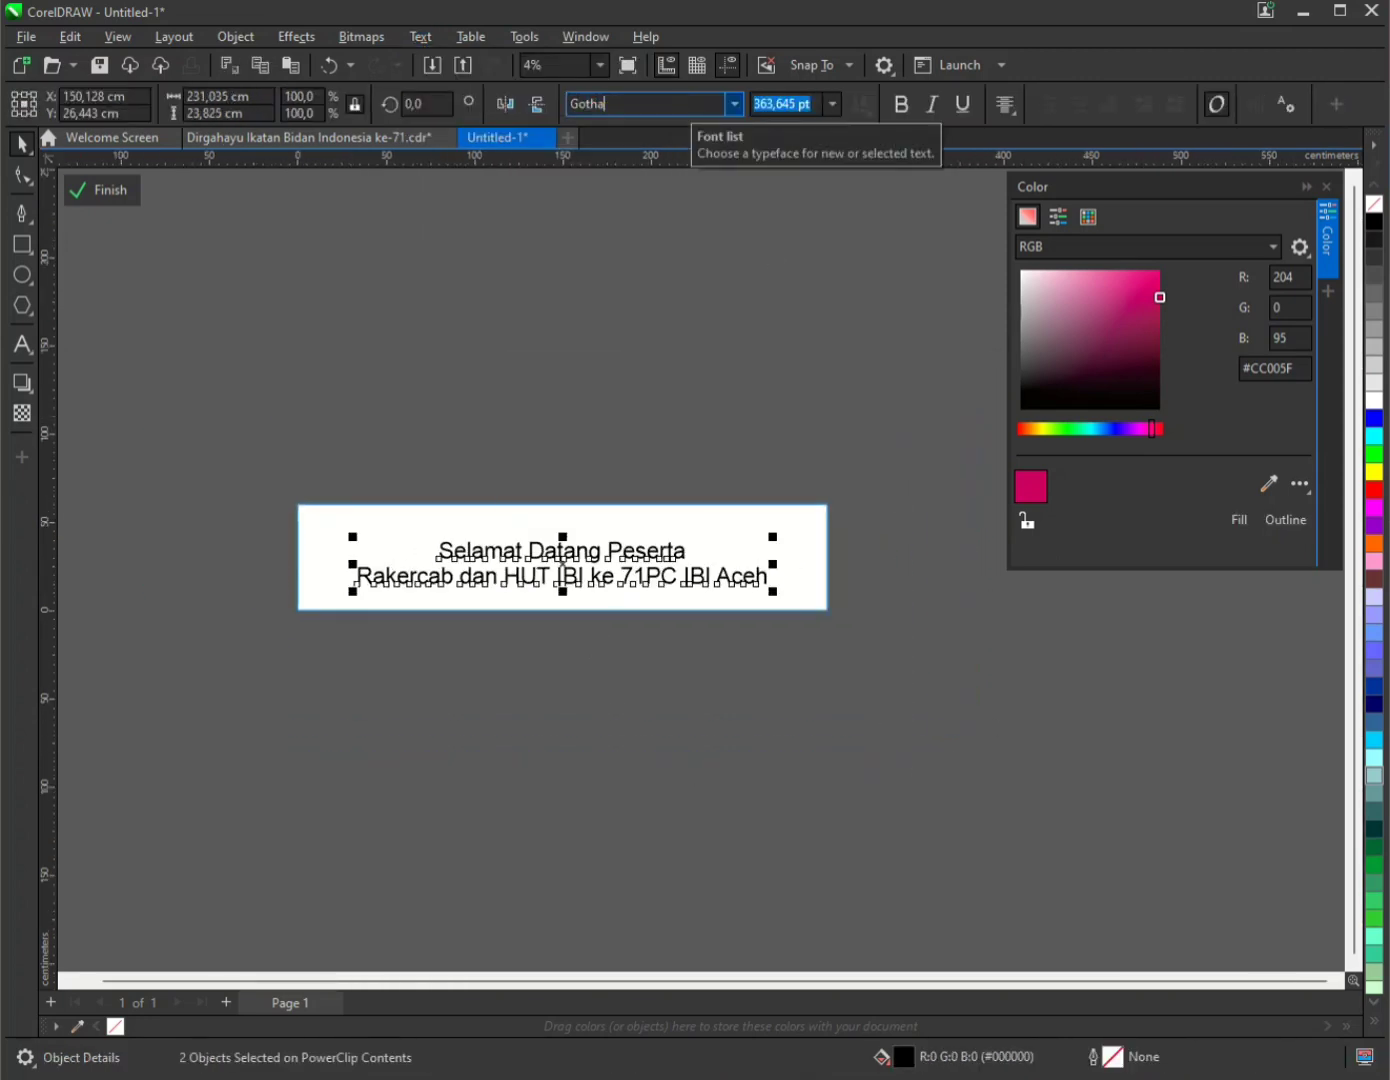
text(m)
click(735, 104)
mouse_move(764, 308)
click(904, 442)
click(577, 782)
scroll(577, 781, up, 1)
- Copy the 71 IBI logo from the Dirgahayu Ikatan Bidan Indonesia ke-71 document into the banner's PowerClip contents
click(300, 138)
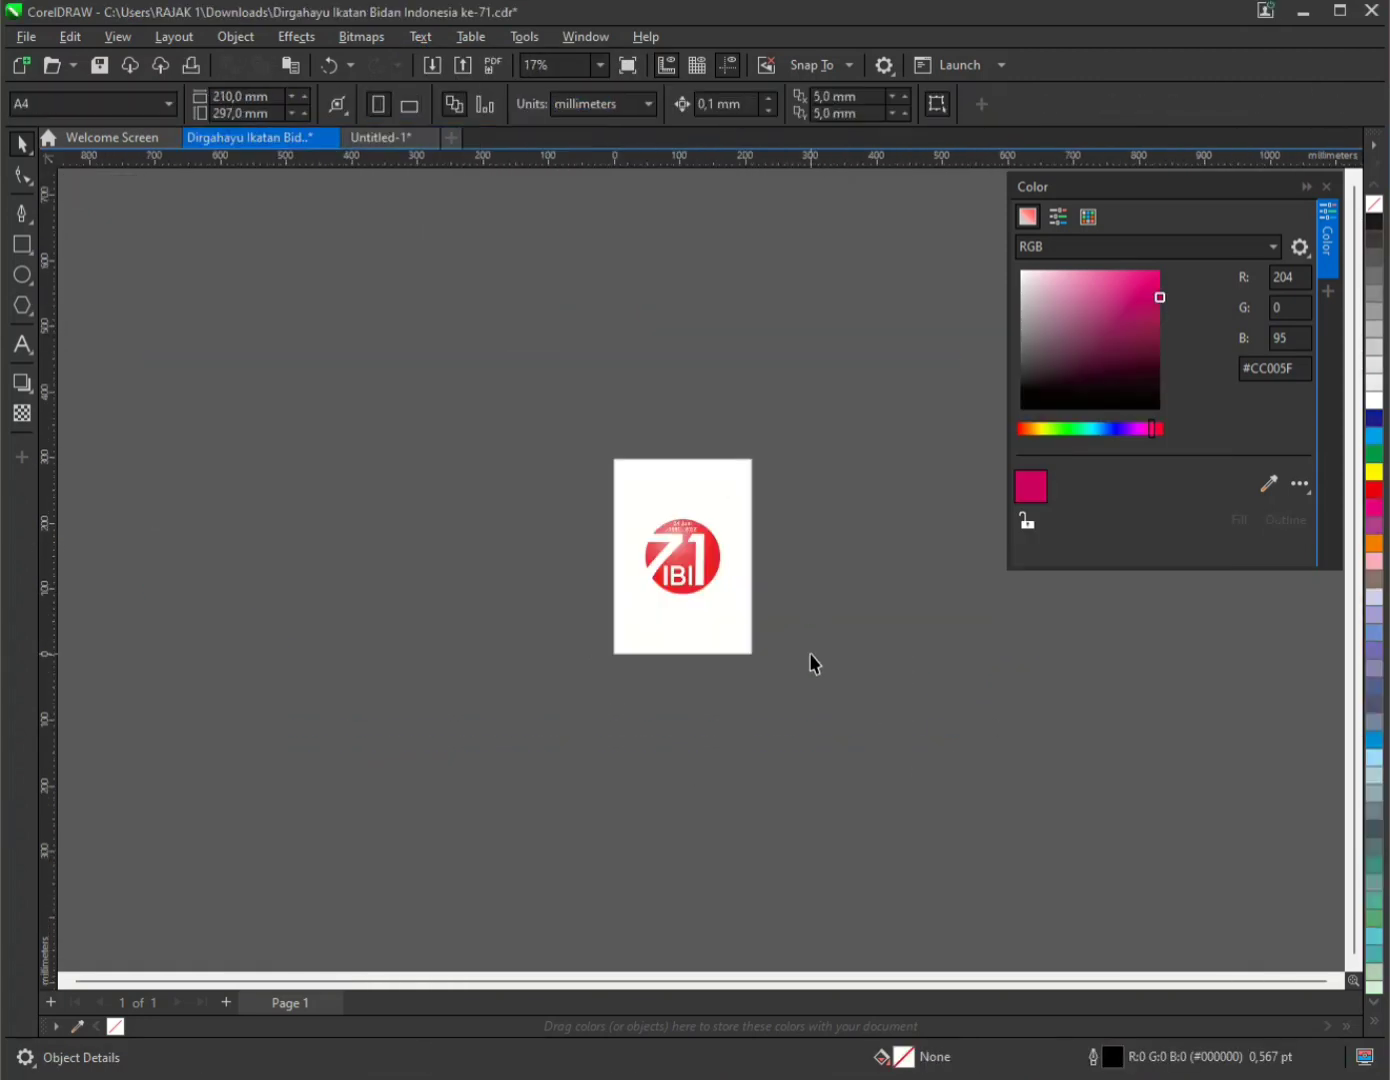
click(700, 565)
scroll(702, 562, up, 4)
scroll(705, 563, down, 2)
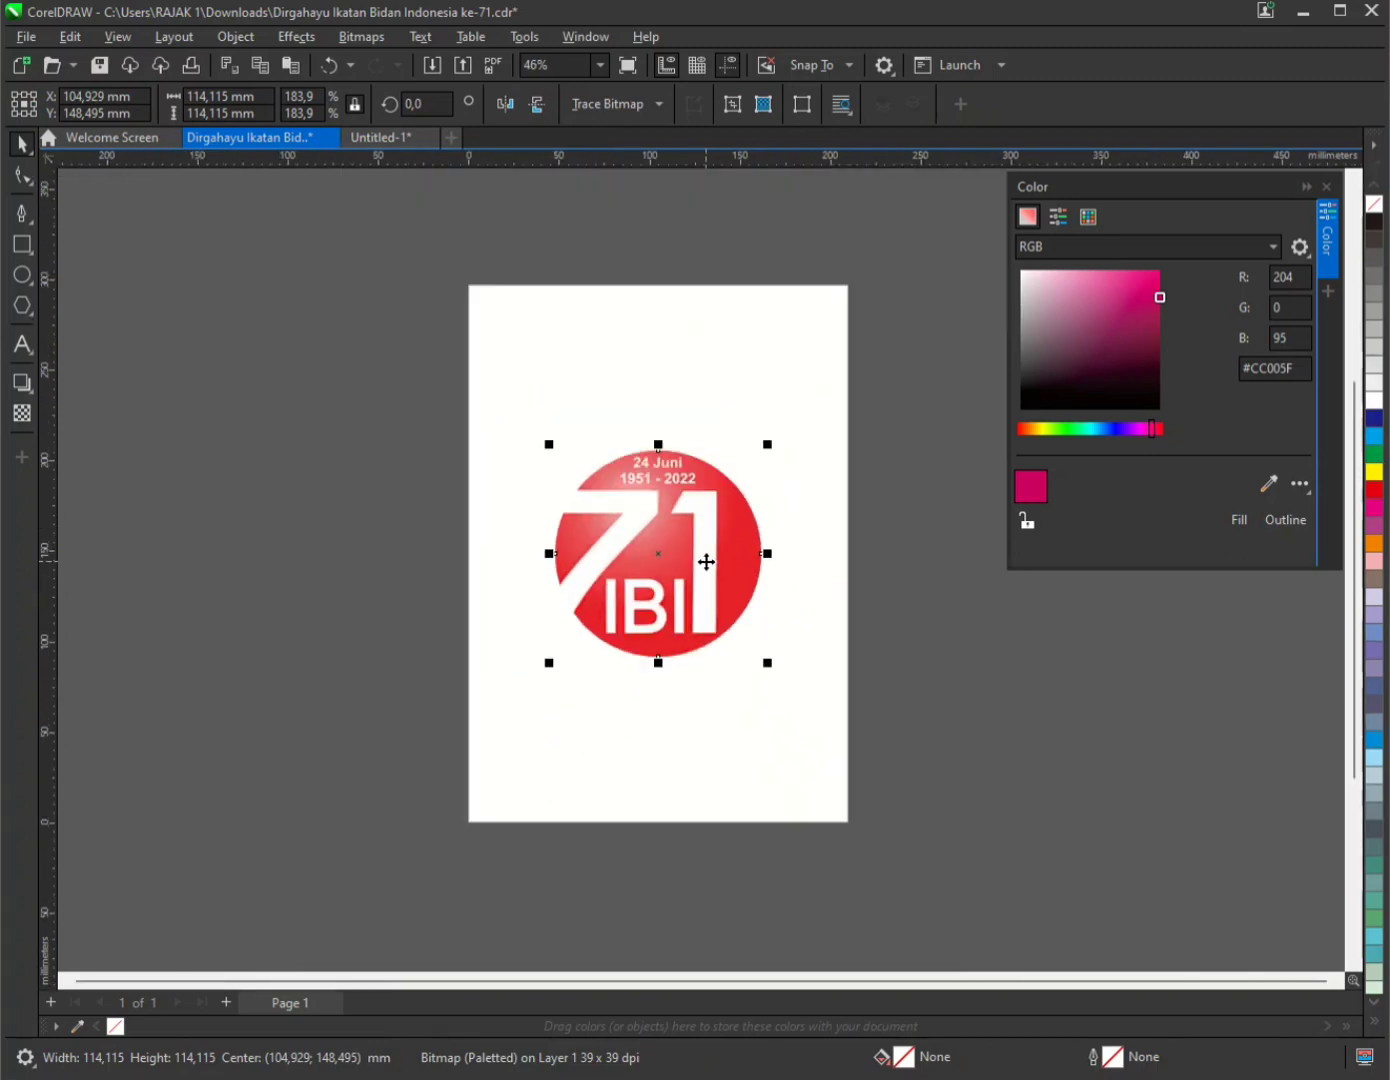
click(386, 140)
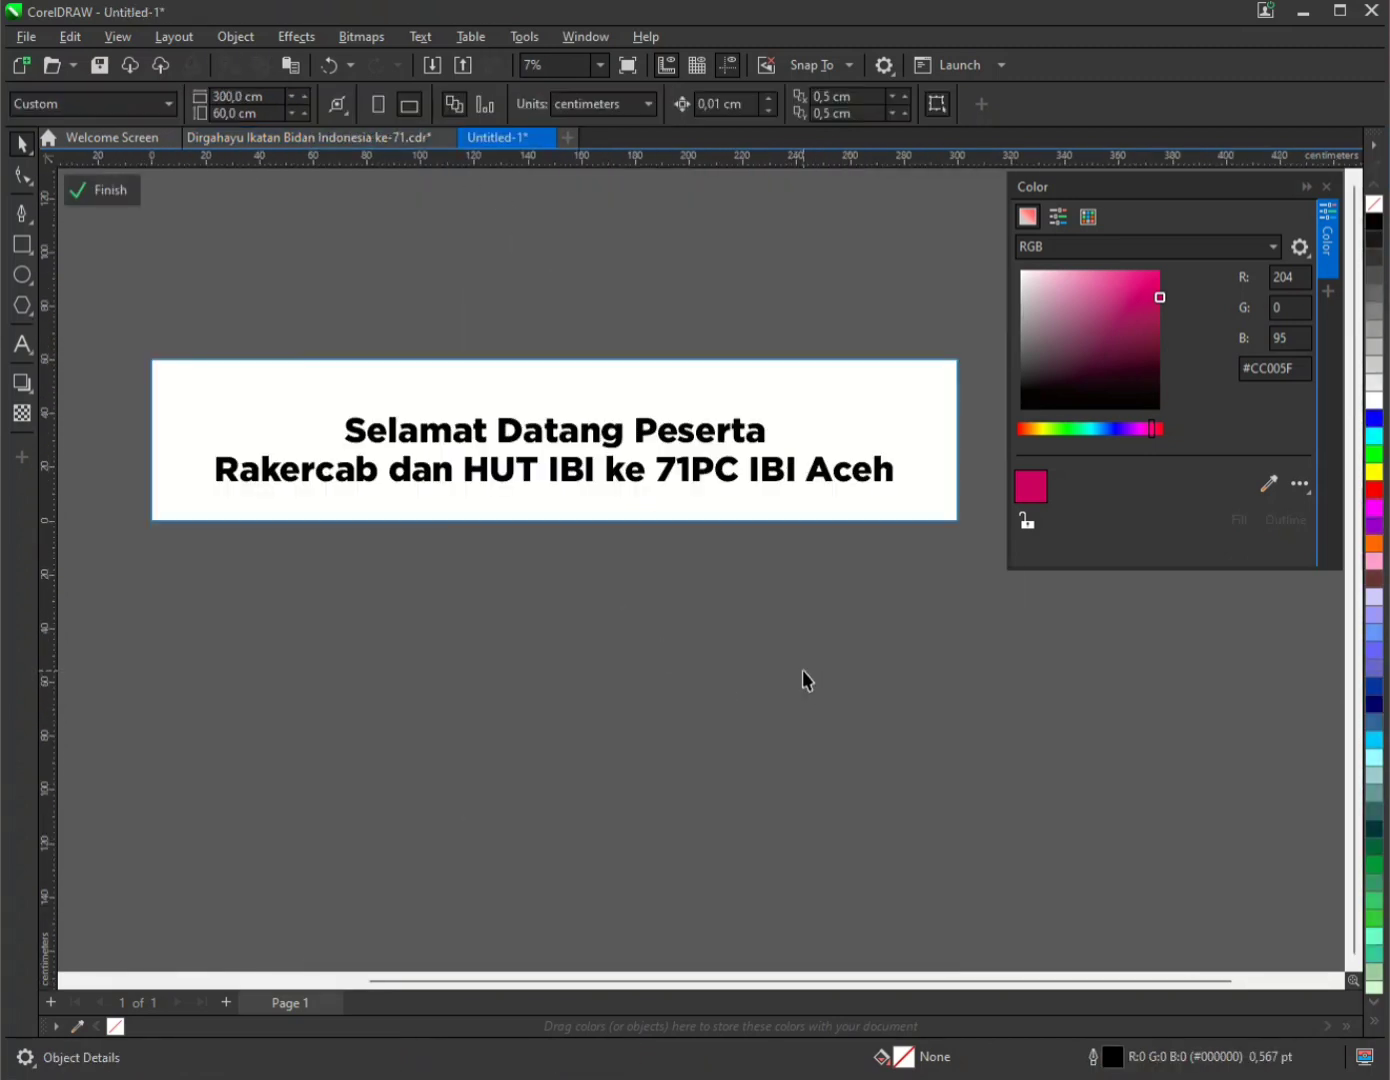
key(ctrl+v)
- Move the pasted 71 IBI logo above the first text line, centred at about X 116 cm, Y 52.6 cm
scroll(561, 457, up, 1)
drag(557, 440, 417, 348)
scroll(487, 372, down, 1)
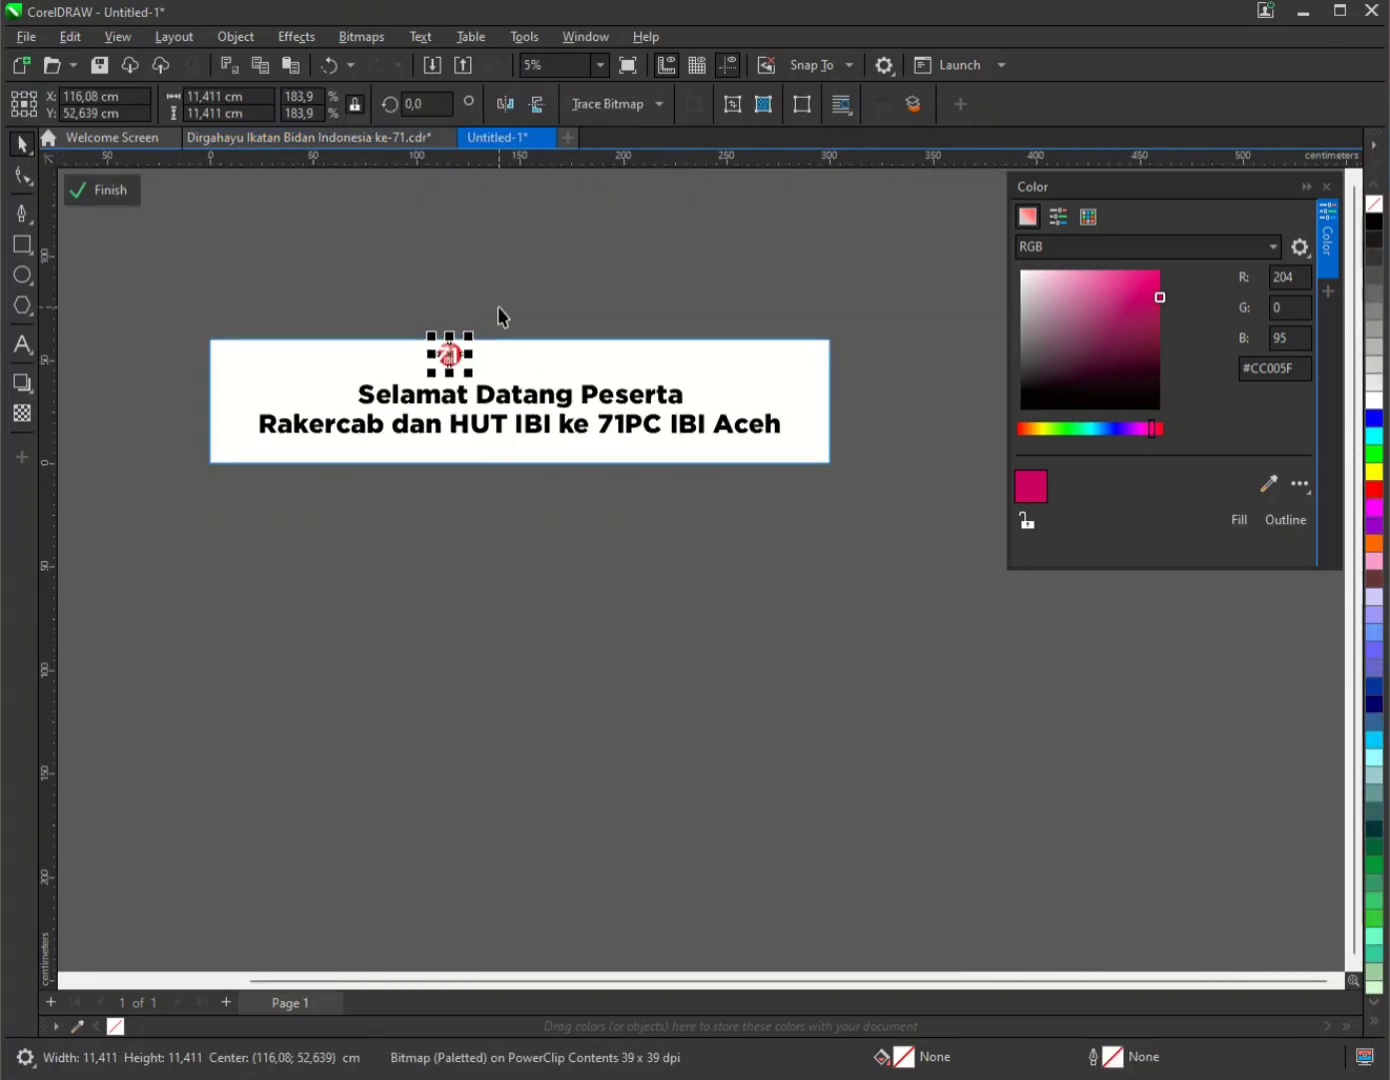
click(499, 317)
- Save the drawing as a CDR file named SPANDUK SELAMAT DATANG
key(ctrl+s)
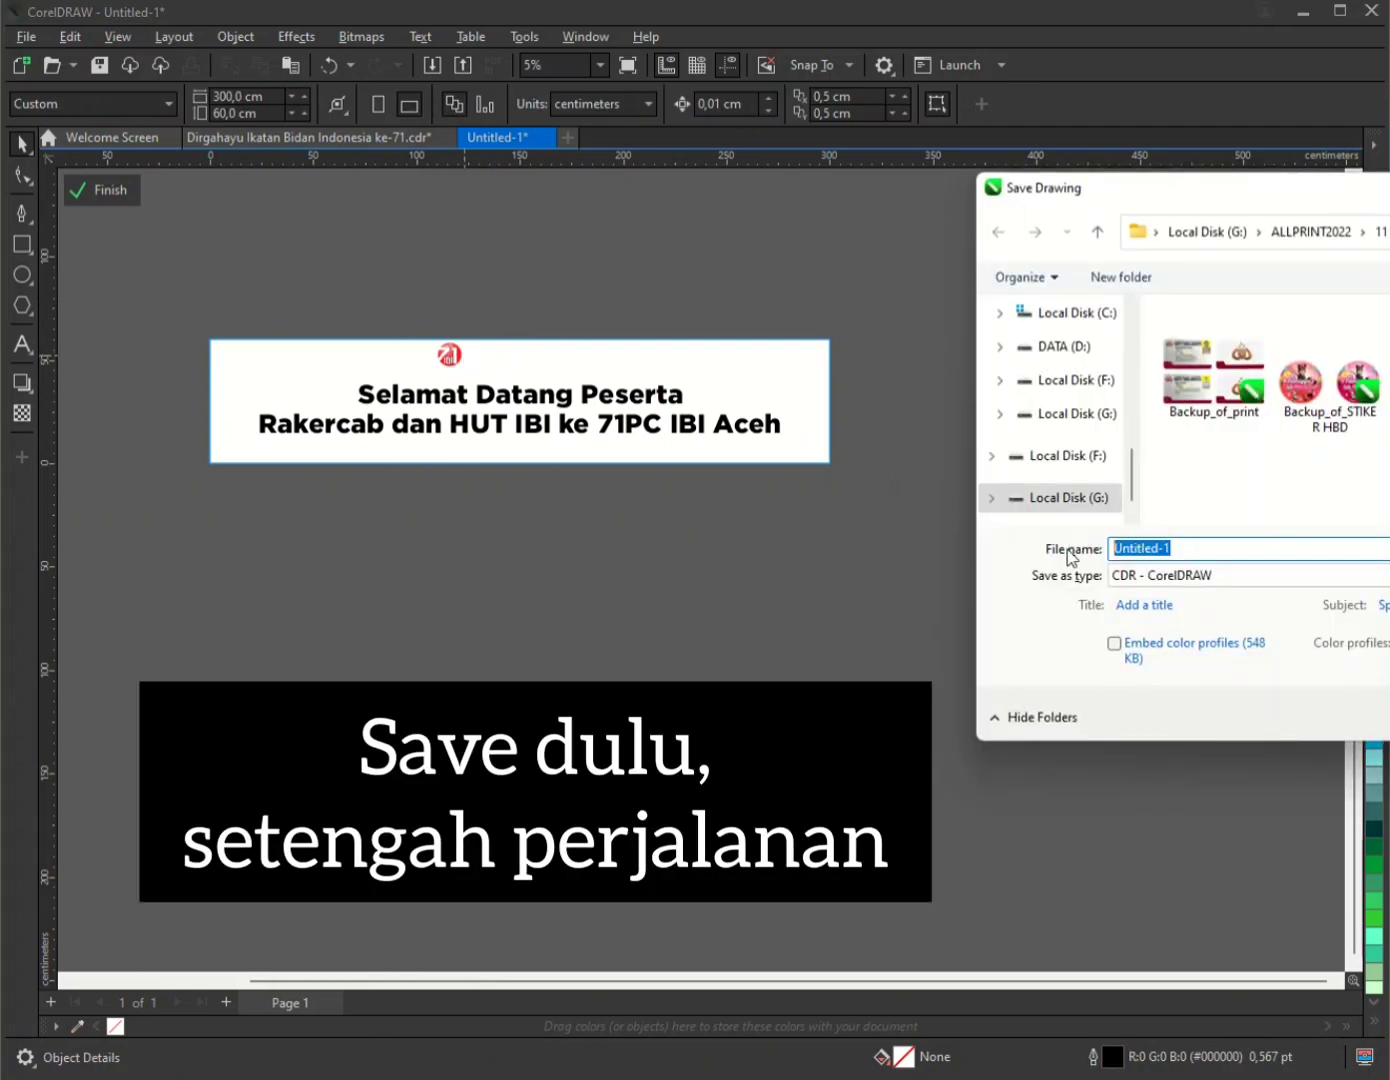
text(SPANDUK SELAMAT DATANG)
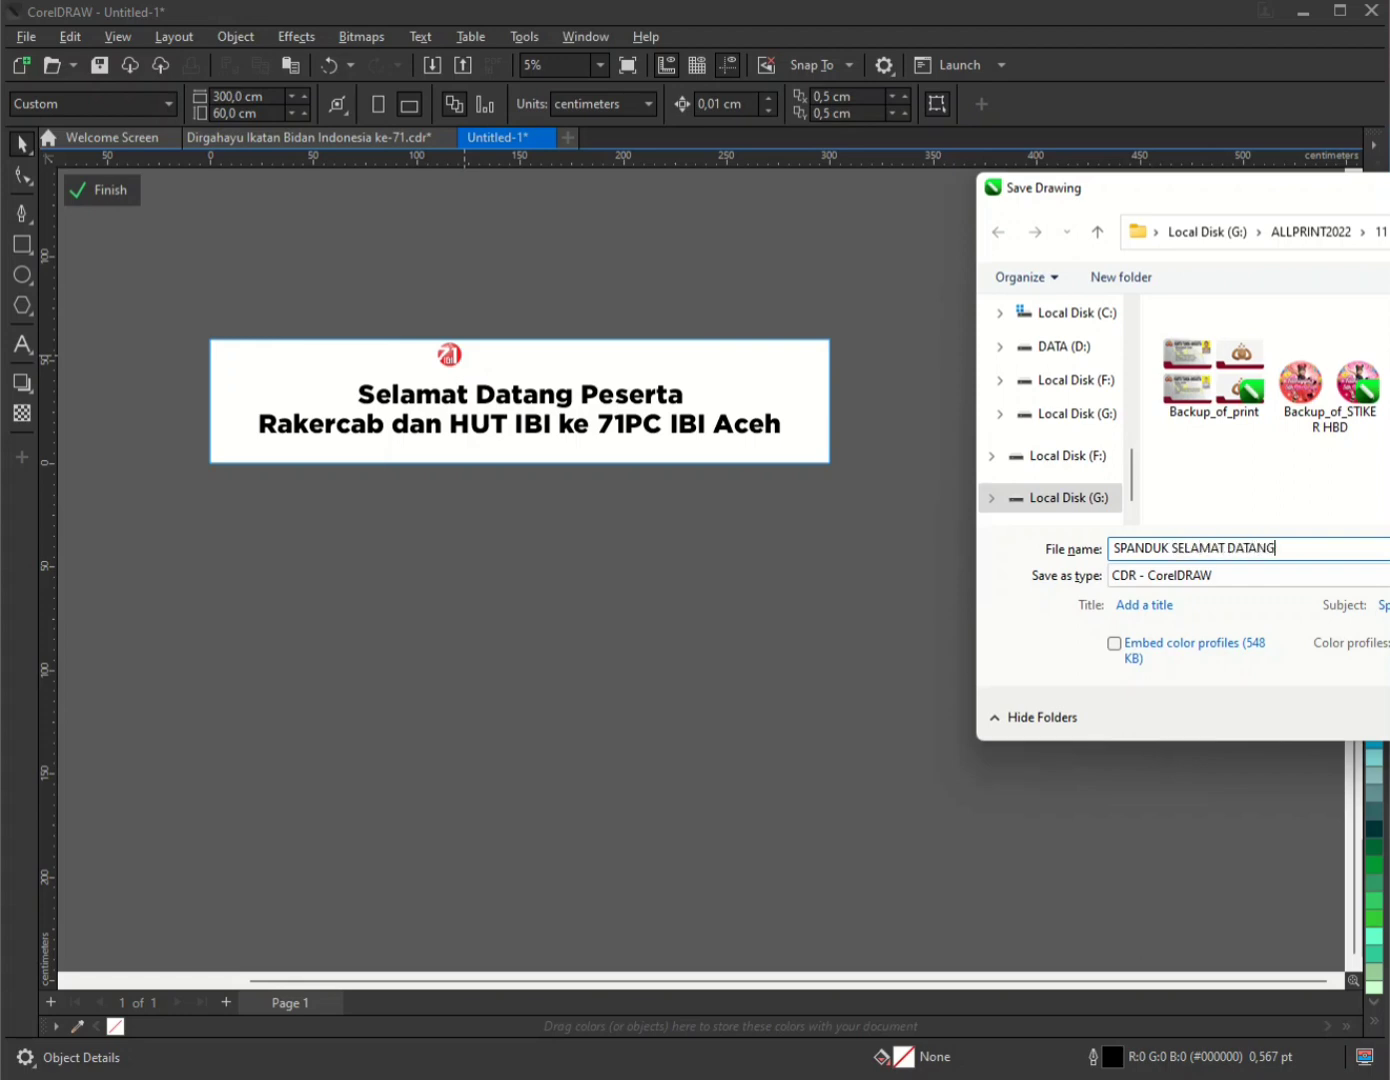
key(Return)
- Enlarge the 71 IBI logo so it fills the space between the banner's upper edge and the first text line
scroll(456, 398, down, 1)
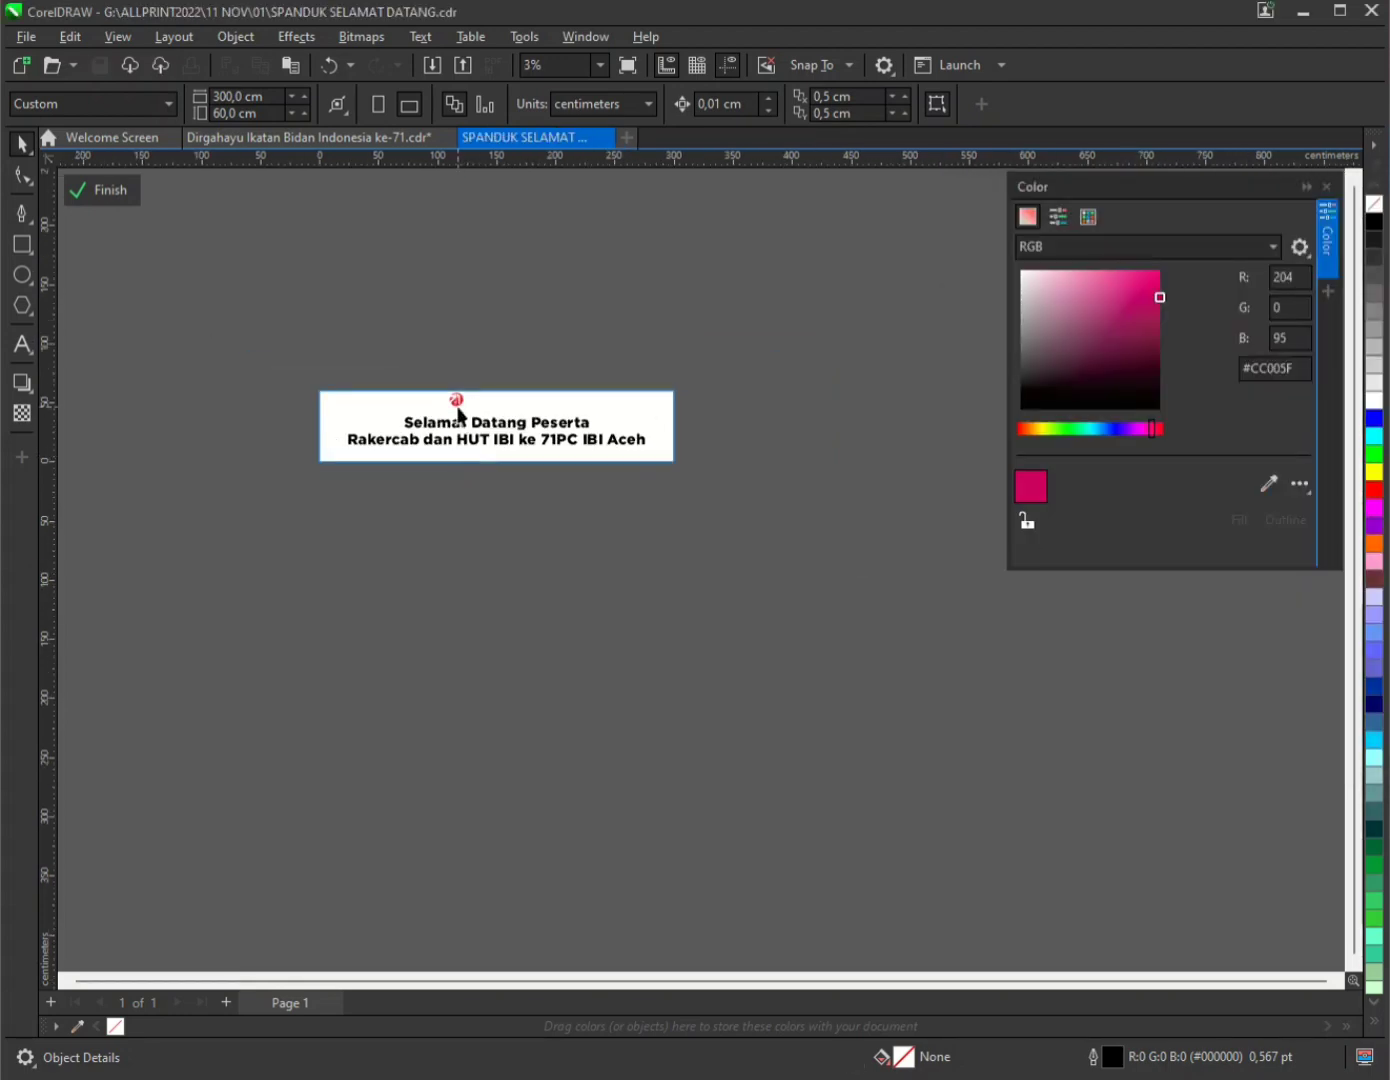
scroll(459, 406, up, 2)
click(460, 410)
drag(484, 428, 497, 442)
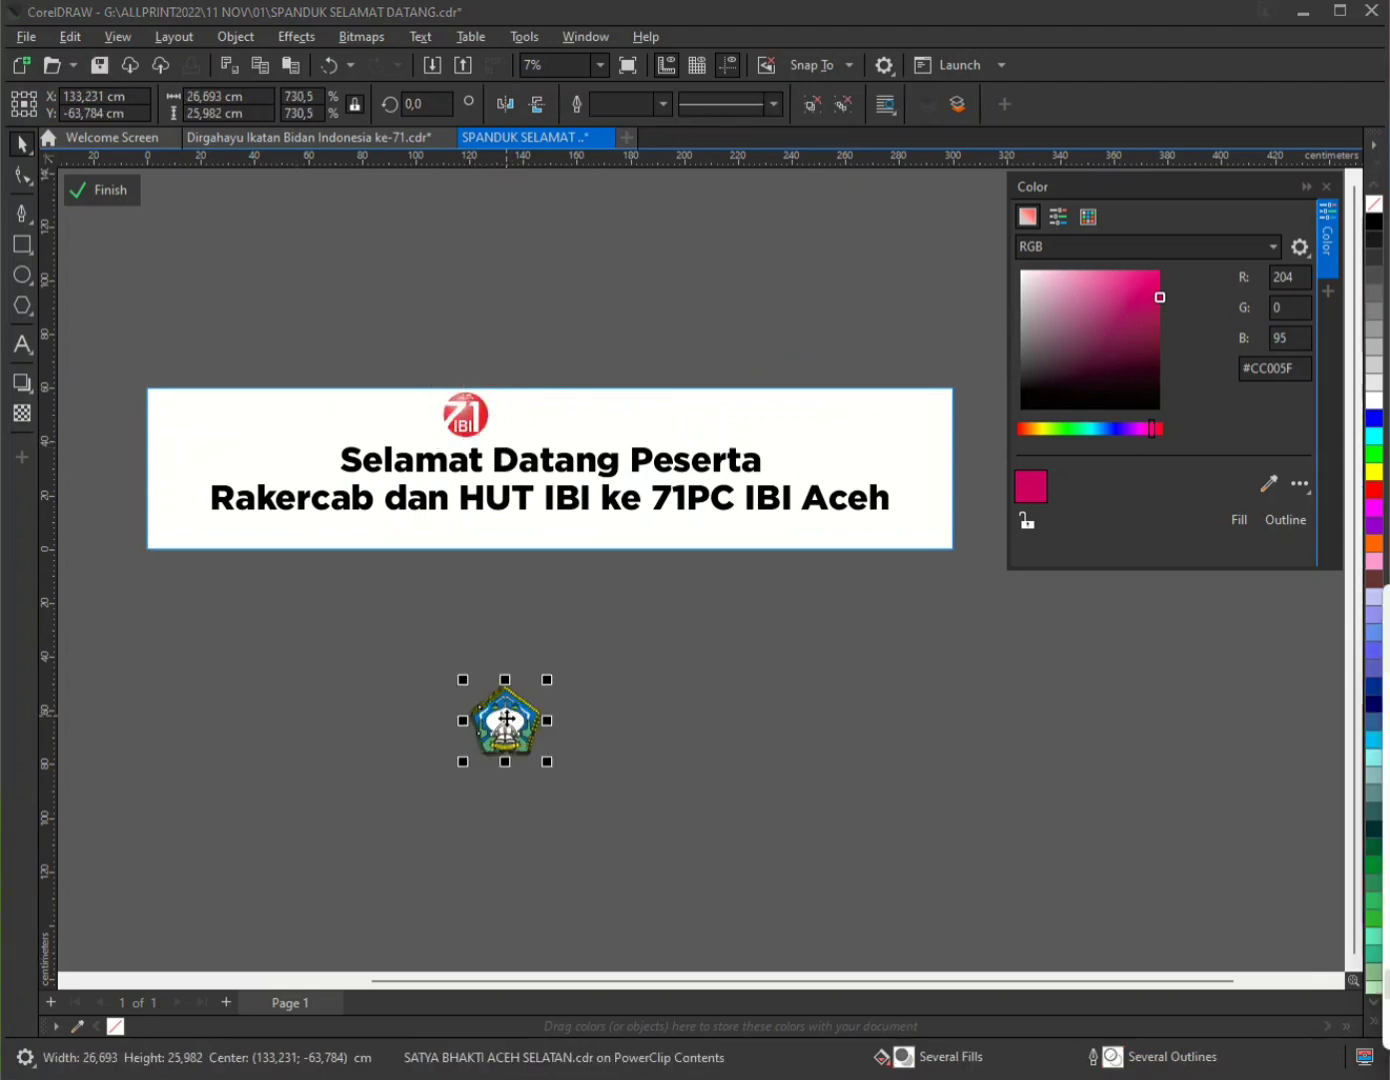
- Place the pentagonal Aceh Selatan emblem left of the 71 IBI logo and scale it to about 16.8 × 16.3 cm
drag(530, 705, 288, 423)
scroll(605, 435, up, 2)
scroll(268, 407, up, 1)
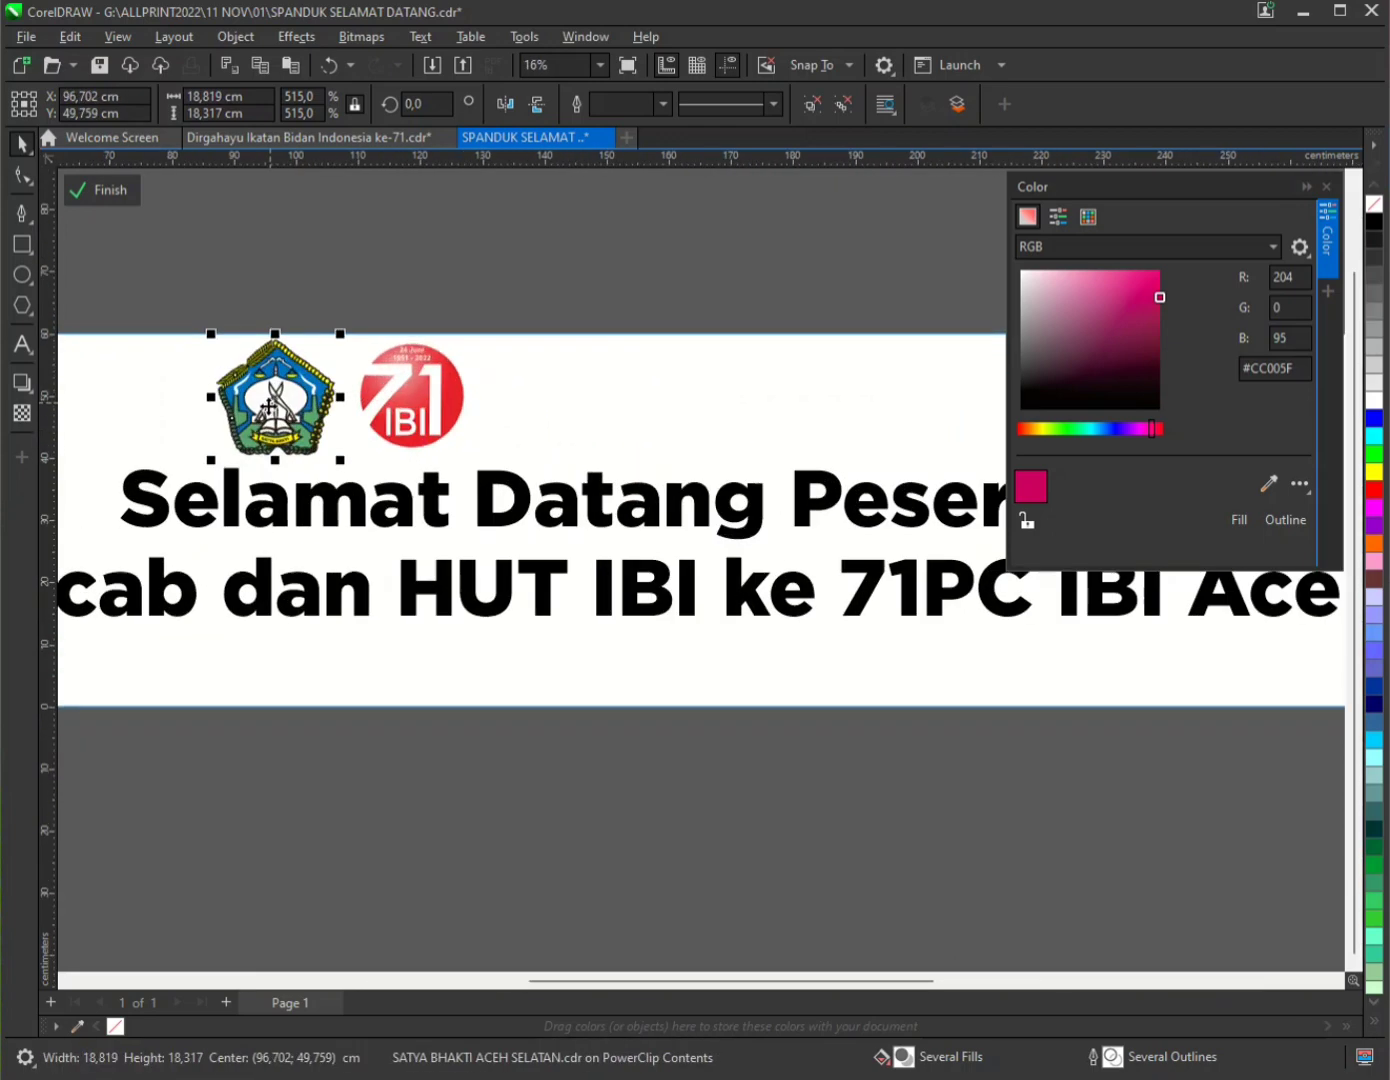
drag(213, 462, 225, 450)
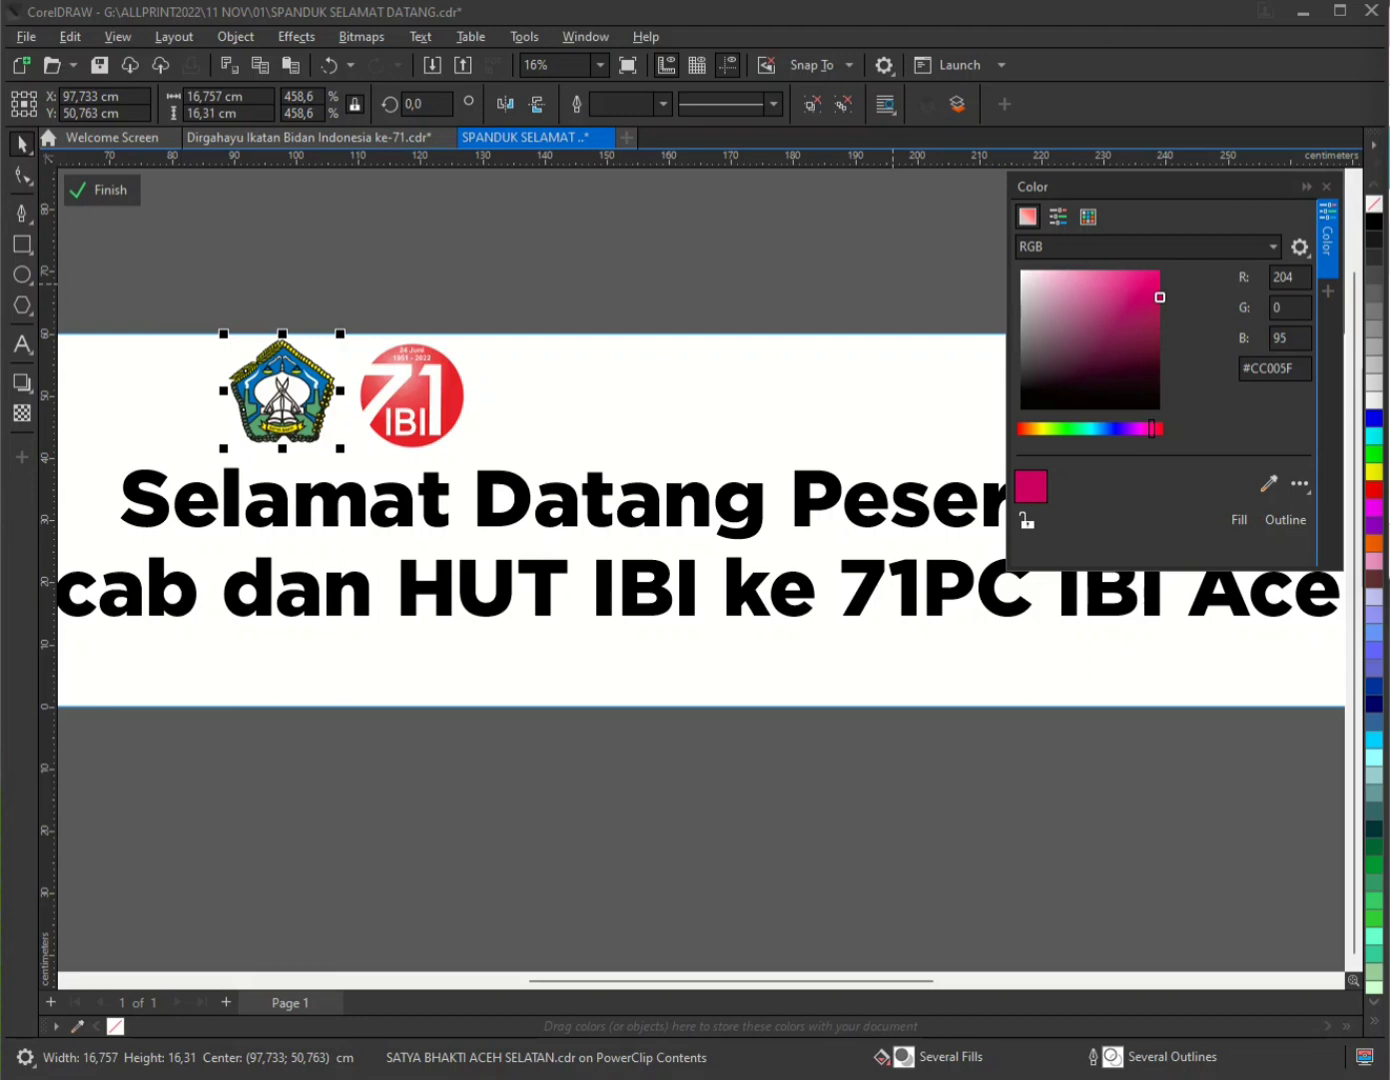
- Enlarge the small round logo left of the pentagonal emblem to match the height of the other logos
scroll(429, 412, down, 2)
click(425, 410)
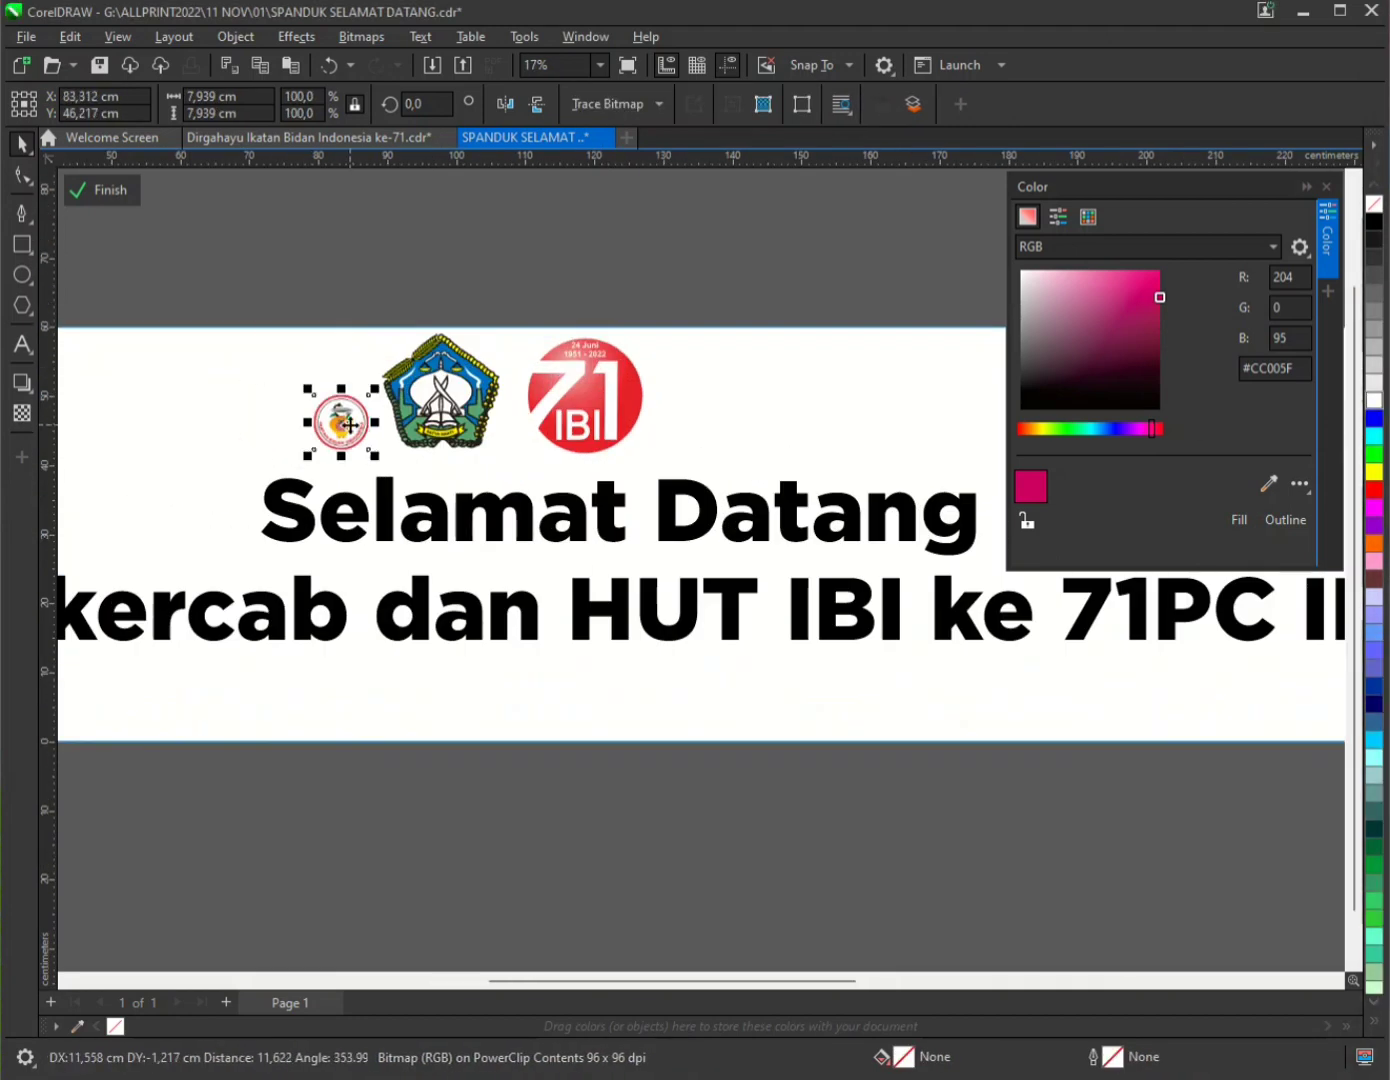
drag(310, 391, 253, 336)
scroll(430, 408, down, 1)
- Rearrange the logos in a row with the round logo first, 71 IBI in the middle and the pentagonal emblem last
drag(432, 411, 673, 412)
drag(346, 401, 432, 402)
drag(671, 404, 618, 404)
- Group the three logos and centre the group horizontally on the banner
drag(694, 323, 334, 465)
key(ctrl+g)
scroll(330, 467, down, 2)
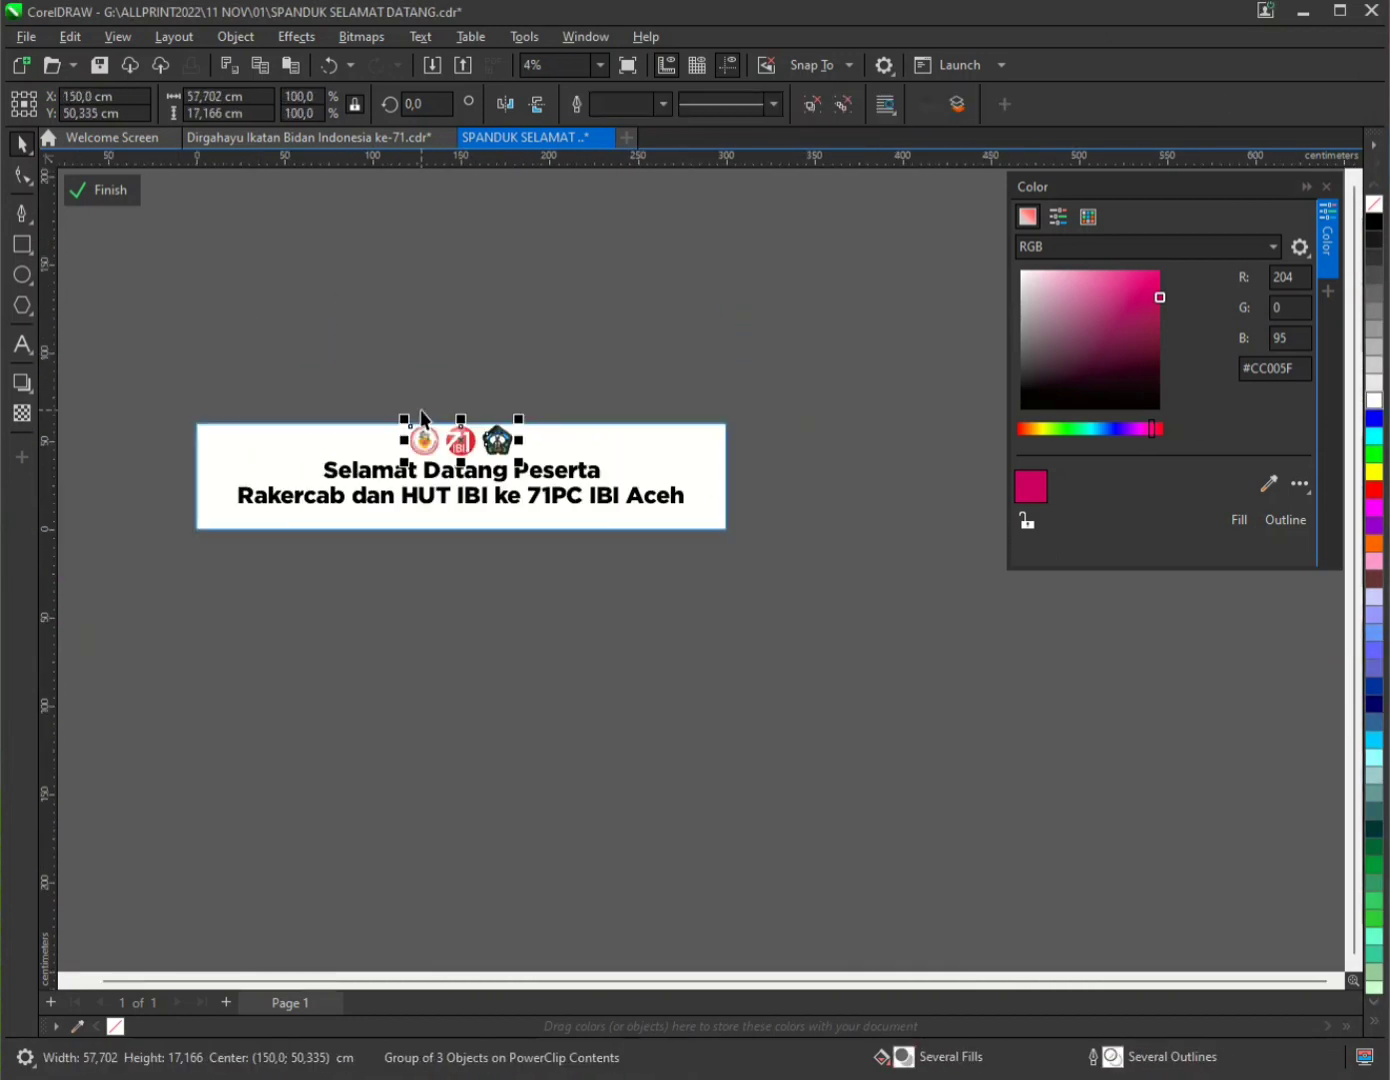
click(448, 311)
- Draw a closed wavy curve about 153 × 46 cm over the banner's lower-left corner with the Pen tool
click(21, 214)
scroll(121, 499, up, 1)
click(137, 461)
drag(325, 550, 524, 531)
drag(612, 558, 651, 571)
scroll(640, 589, down, 2)
scroll(604, 600, up, 1)
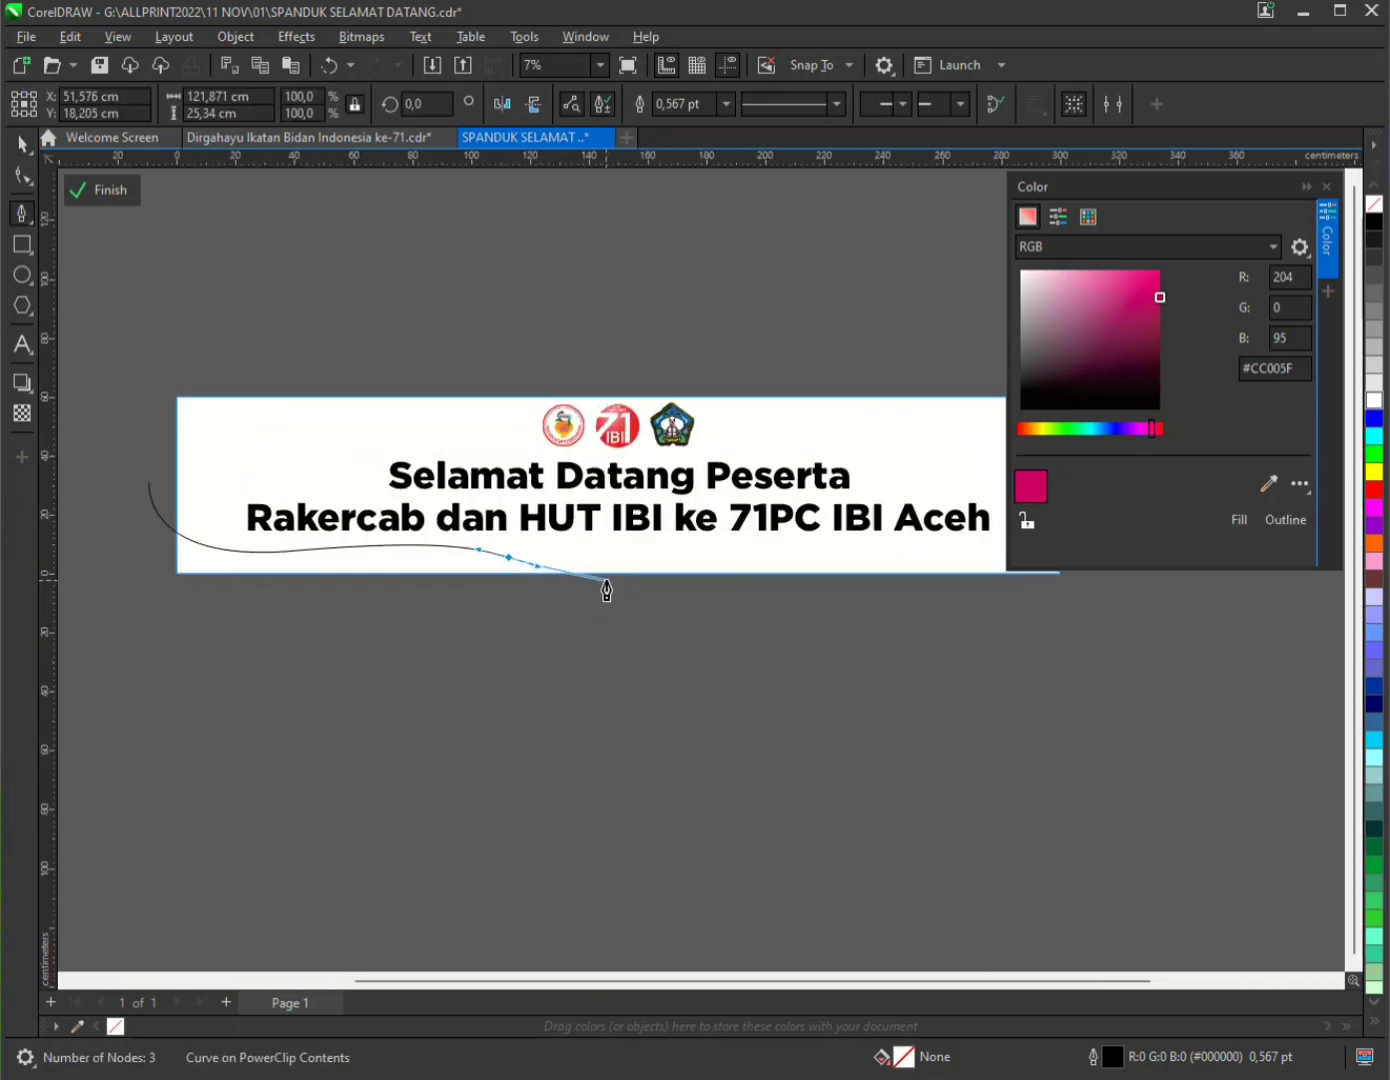
click(559, 618)
scroll(667, 601, down, 1)
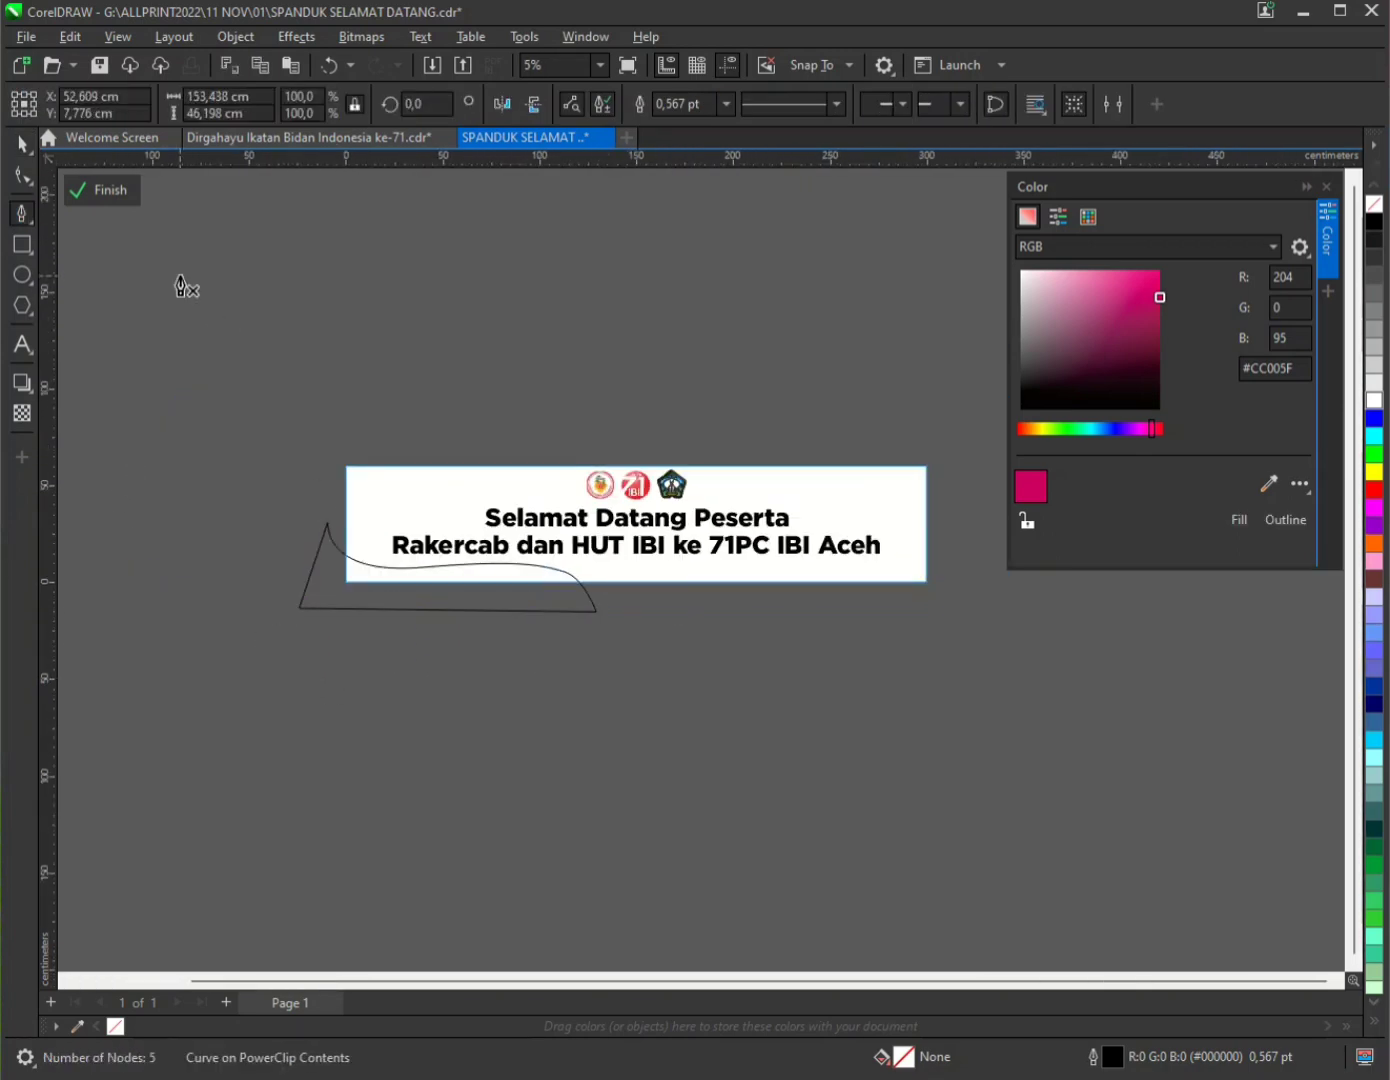
key(space)
- Fill the wavy curve with red #D91818 and remove its outline
click(1374, 489)
click(1158, 428)
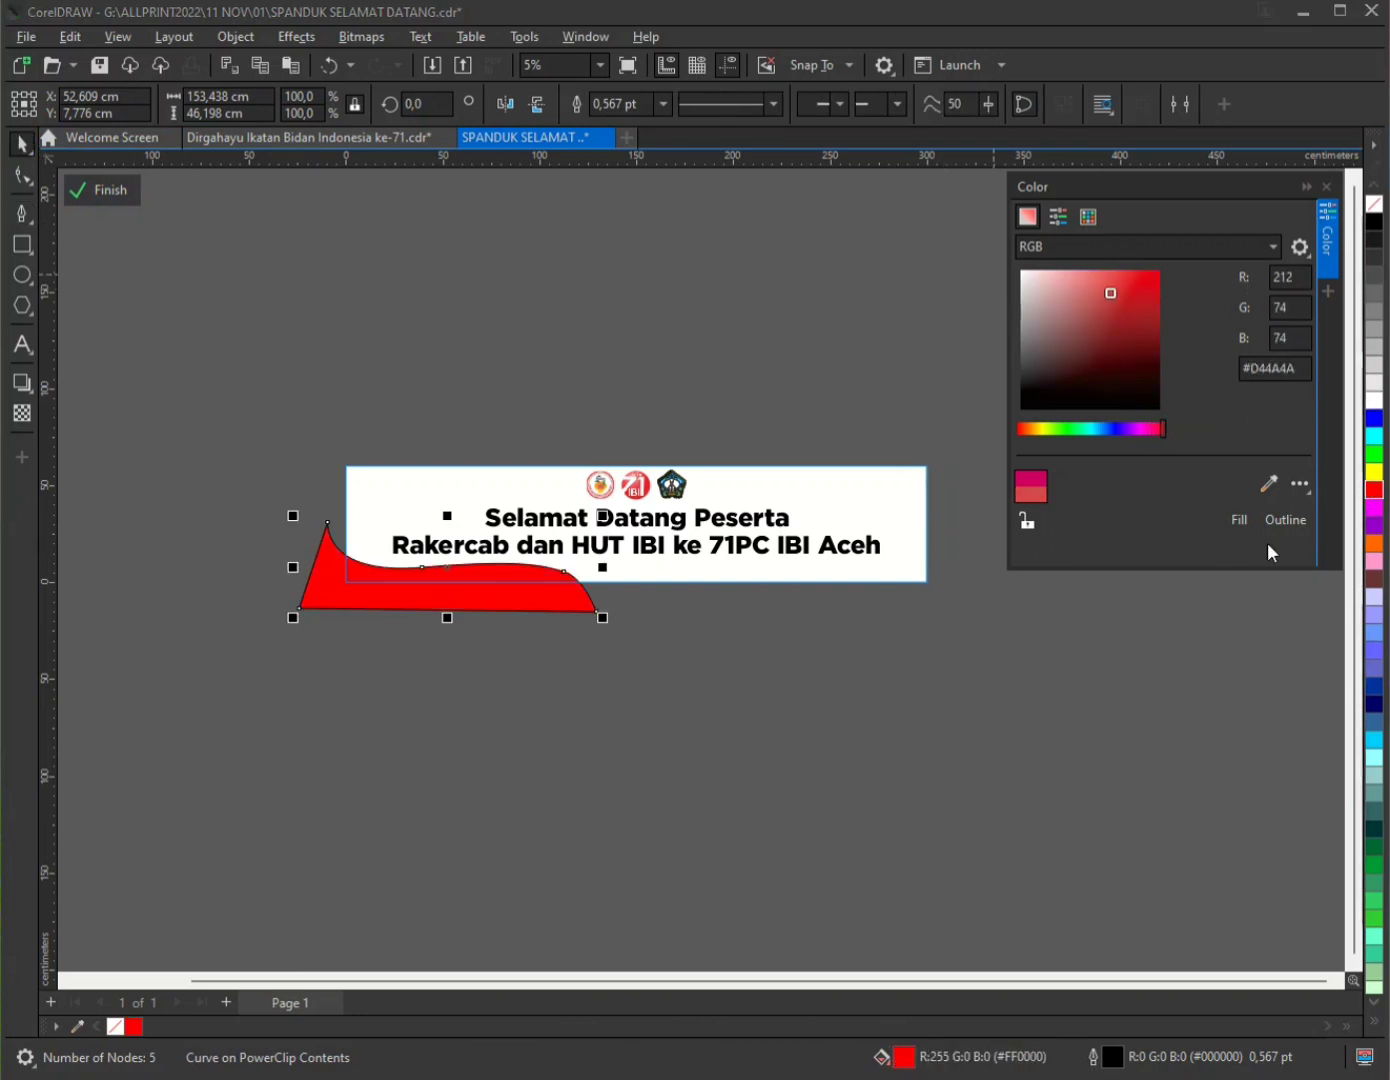
click(1239, 520)
right_click(1374, 203)
click(1144, 290)
click(1240, 520)
- Rotate the red wavy shape at the banner's lower-left corner to about 357.4°
scroll(432, 557, up, 2)
drag(465, 610, 480, 609)
click(480, 609)
drag(784, 482, 788, 497)
- Place a horizontally mirrored copy of the red shape over the banner's lower-right corner
scroll(310, 640, down, 2)
scroll(309, 639, up, 1)
drag(230, 602, 750, 651)
scroll(571, 667, down, 1)
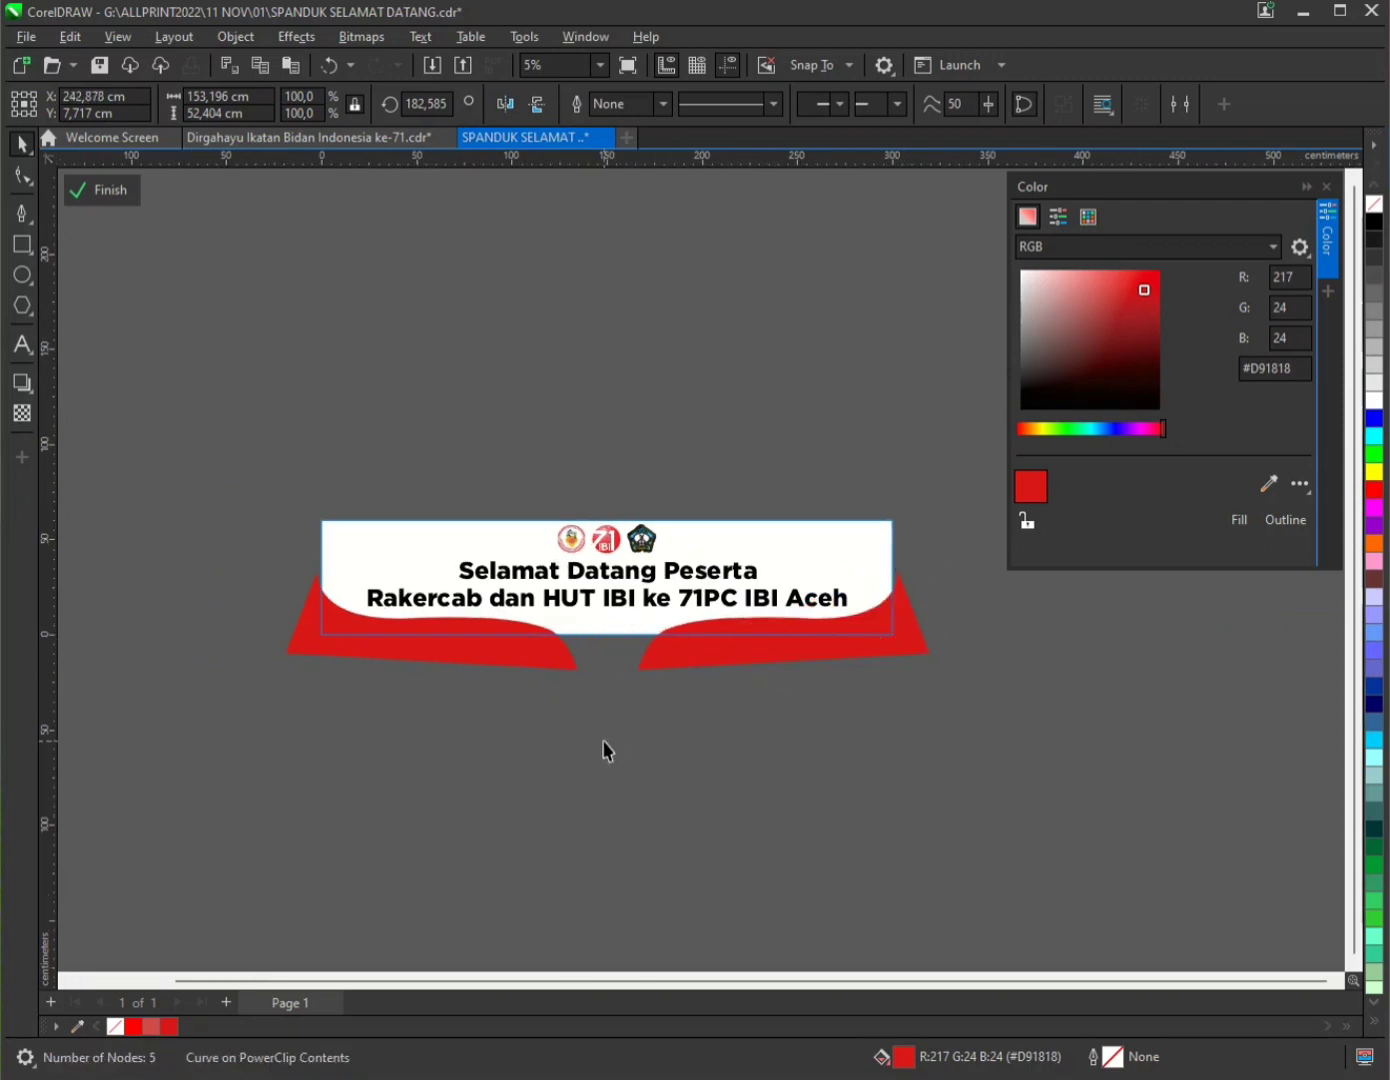
- Duplicate the left red shape, rotate the copy to about 345.4° and position it behind the original with its edges showing
scroll(501, 561, up, 2)
click(500, 714)
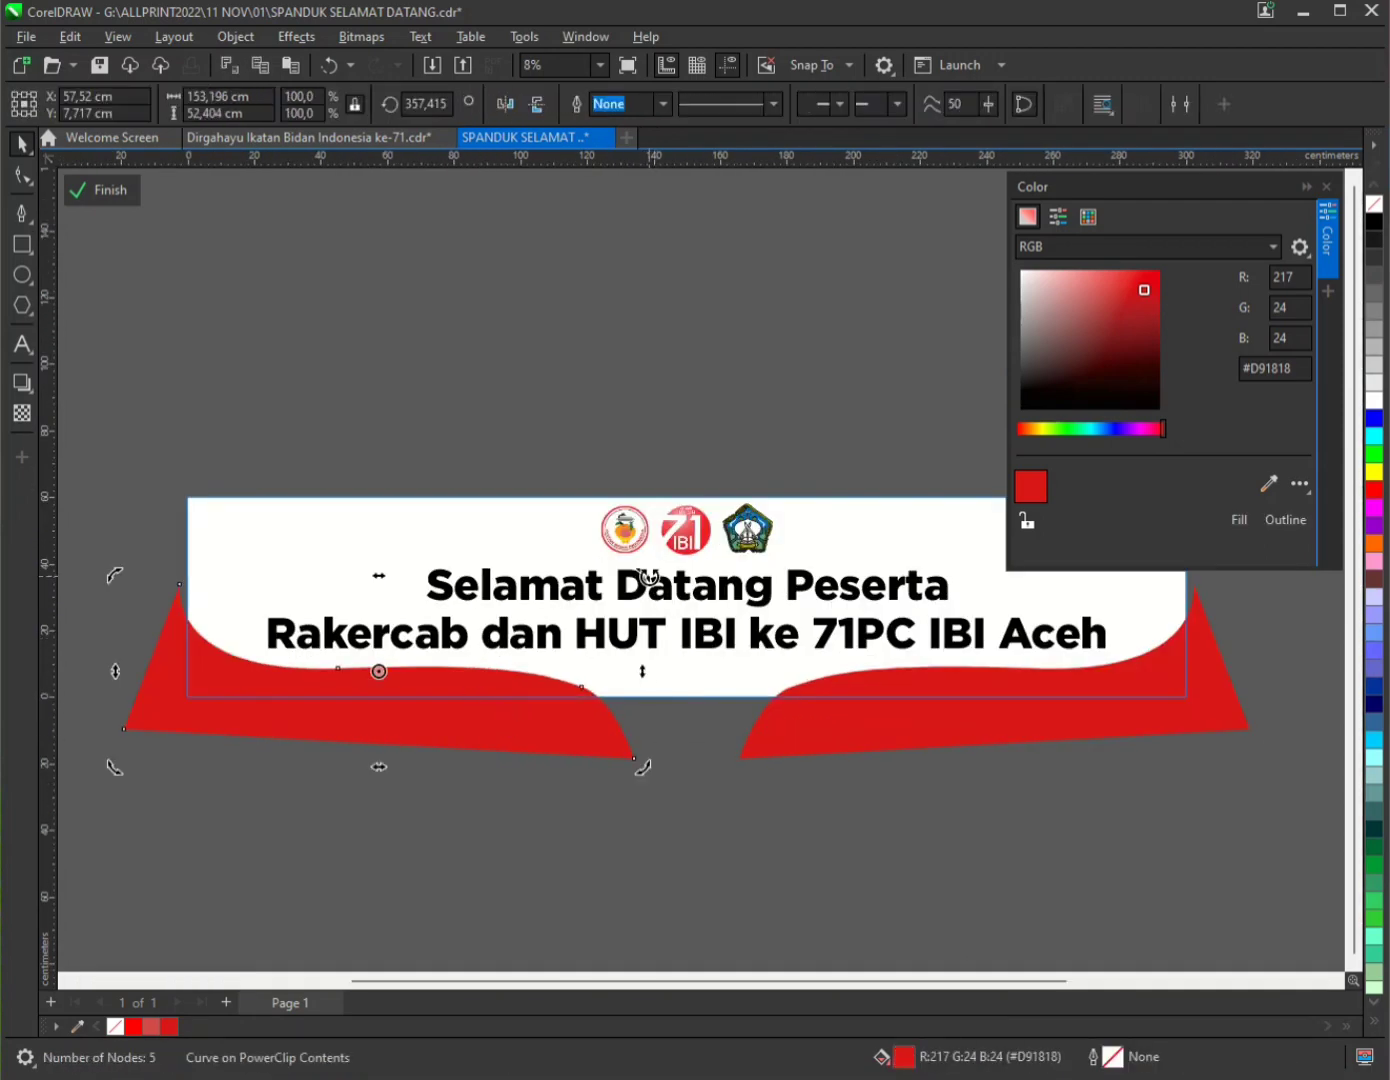
mouse_move(648, 577)
mouse_down()
mouse_move(651, 538)
mouse_move(651, 551)
mouse_up()
mouse_move(515, 693)
mouse_down()
mouse_move(530, 710)
mouse_move(518, 716)
mouse_move(358, 710)
mouse_move(273, 726)
mouse_move(166, 701)
mouse_move(613, 728)
mouse_move(465, 689)
mouse_move(501, 699)
mouse_up()
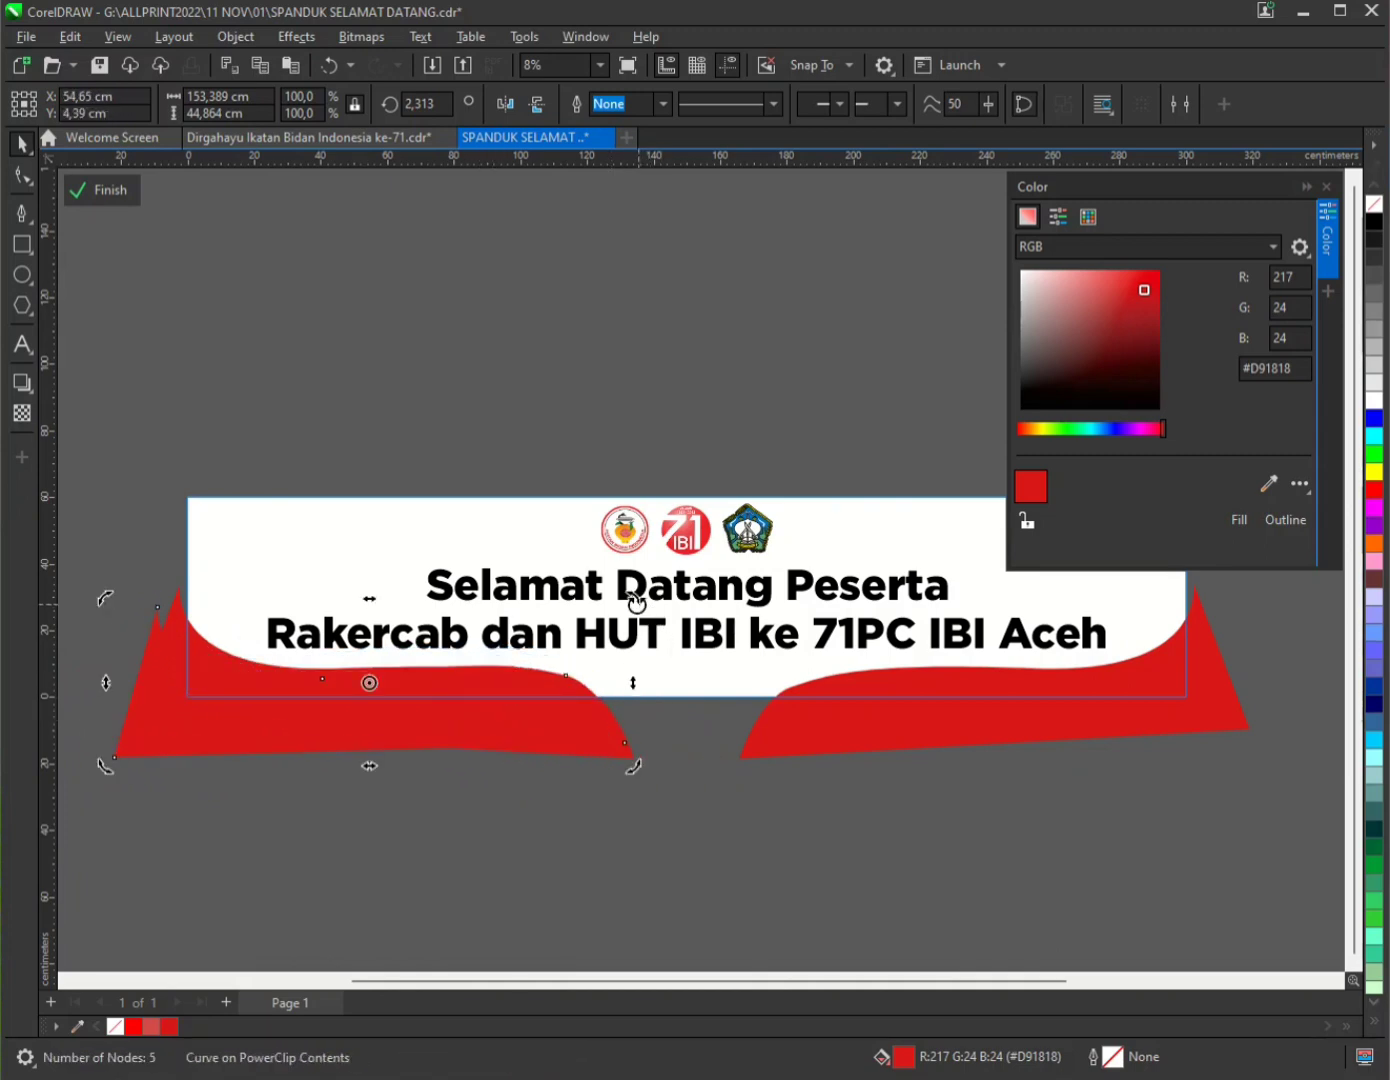
drag(636, 603, 623, 664)
mouse_move(411, 739)
mouse_down()
mouse_move(388, 837)
mouse_move(401, 738)
mouse_up()
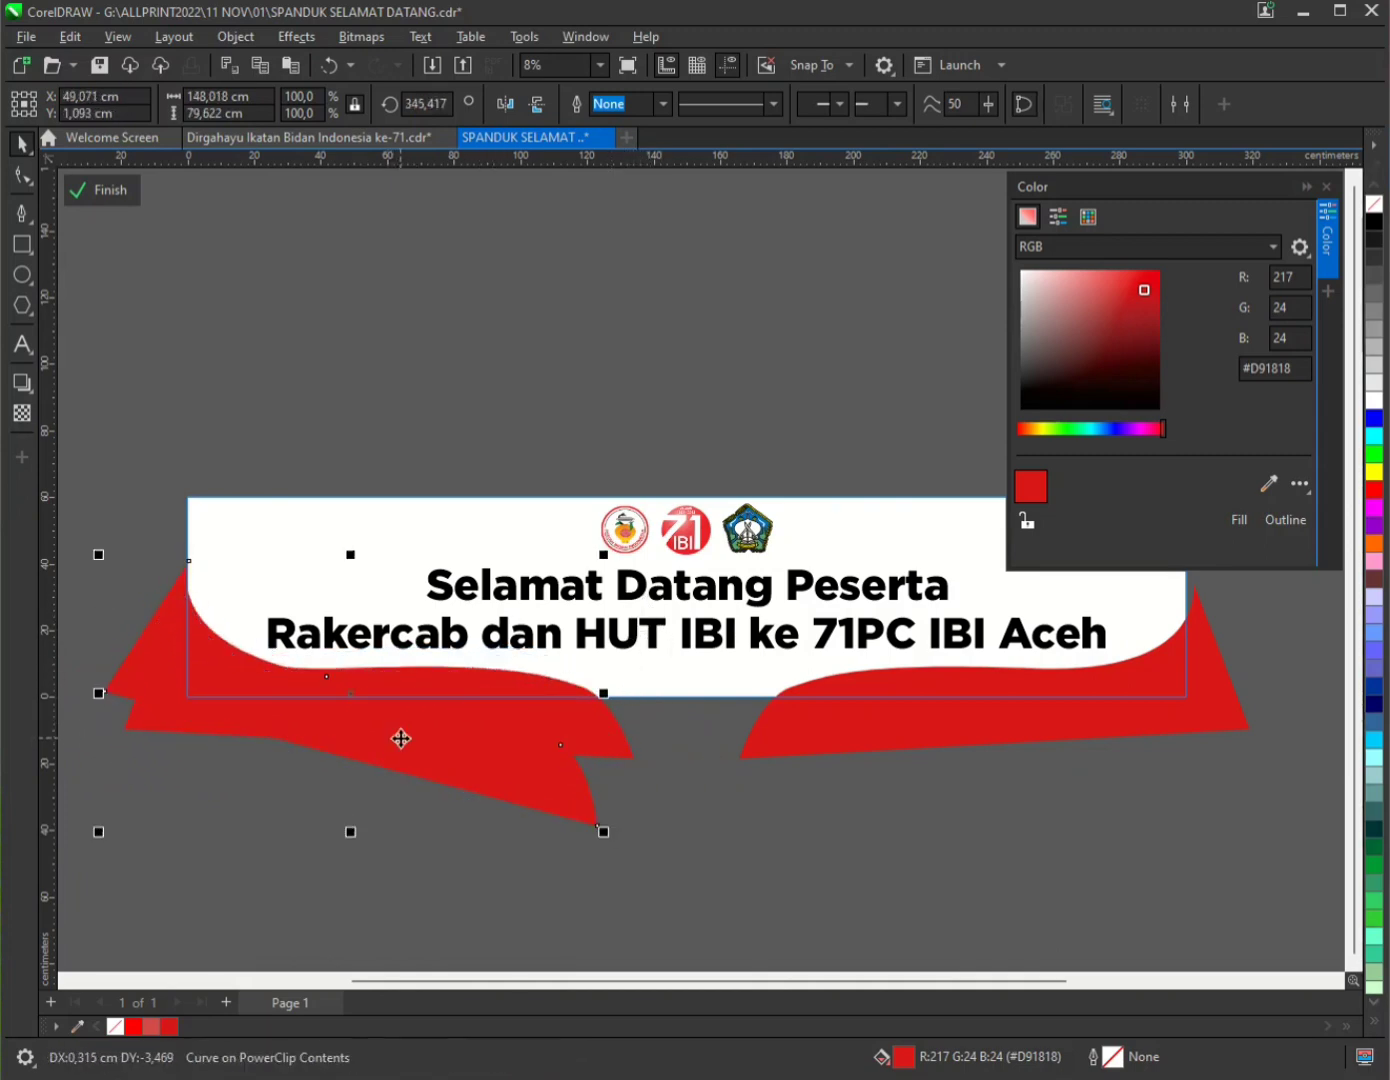
- Fill the rotated copy behind the left red shape with dark red #8F0000
click(1157, 293)
click(1241, 521)
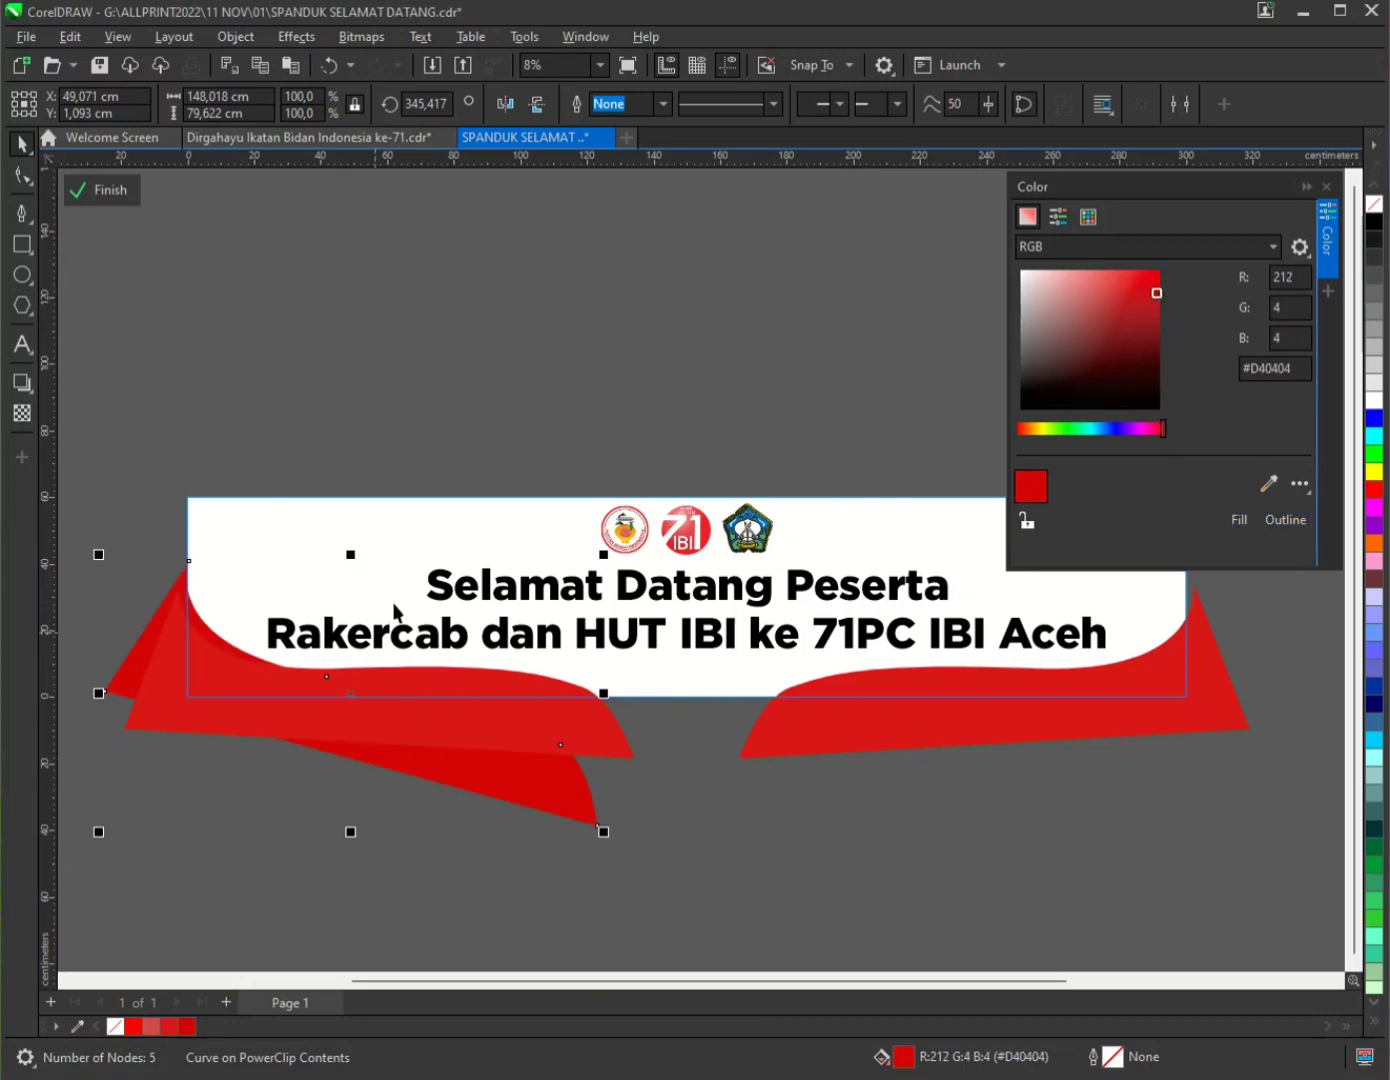
click(1159, 331)
click(1239, 521)
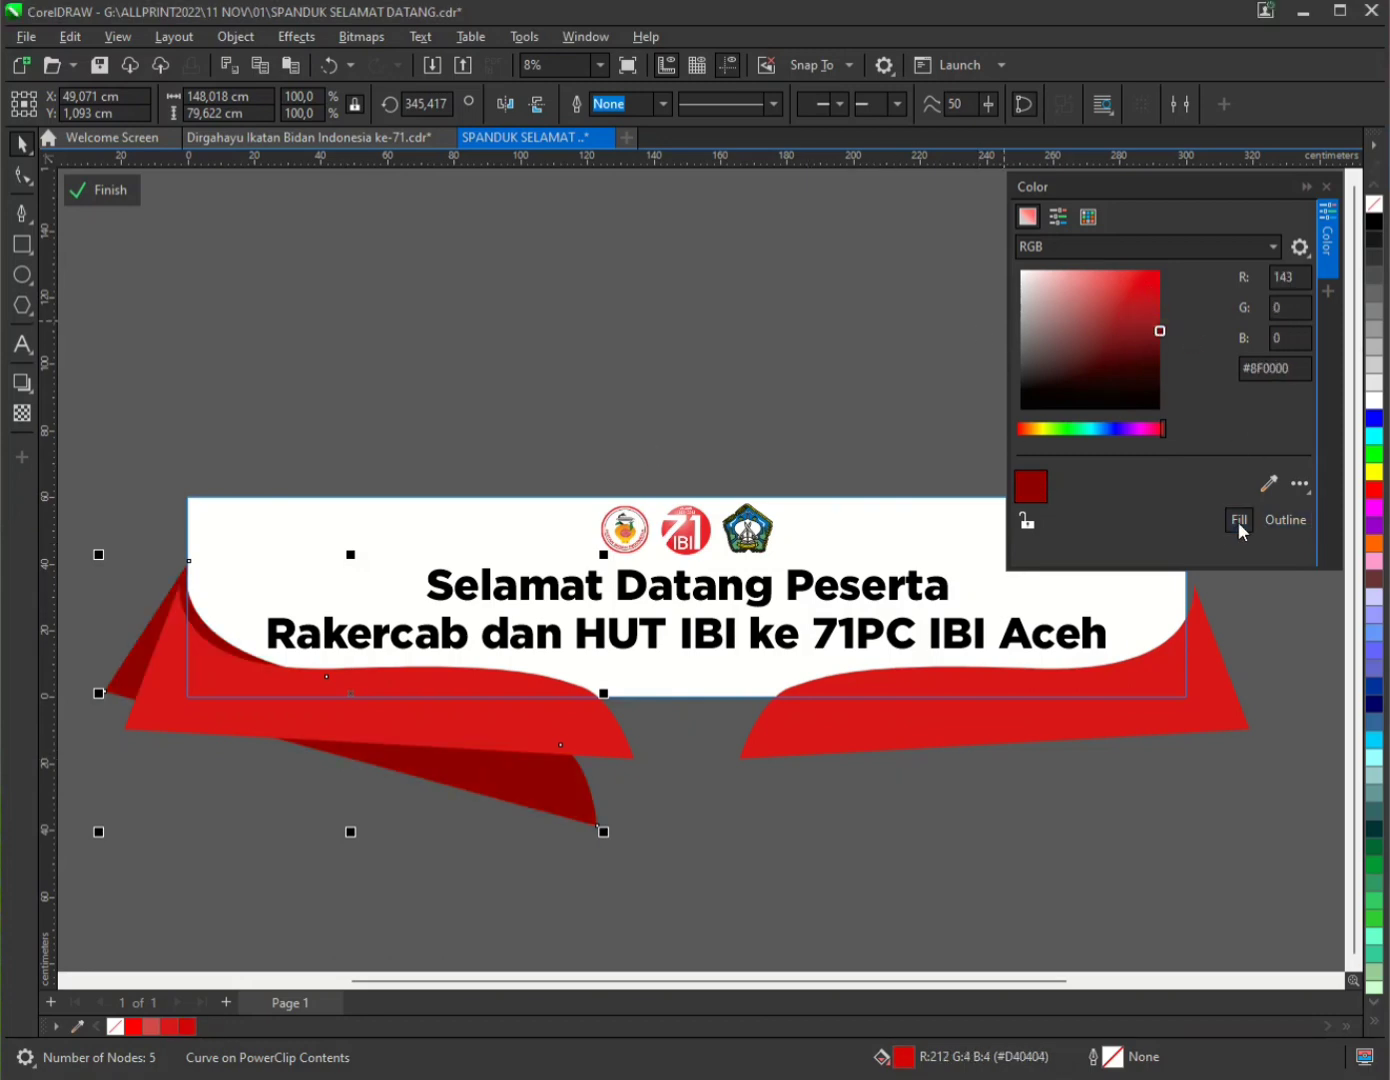
scroll(447, 793, down, 1)
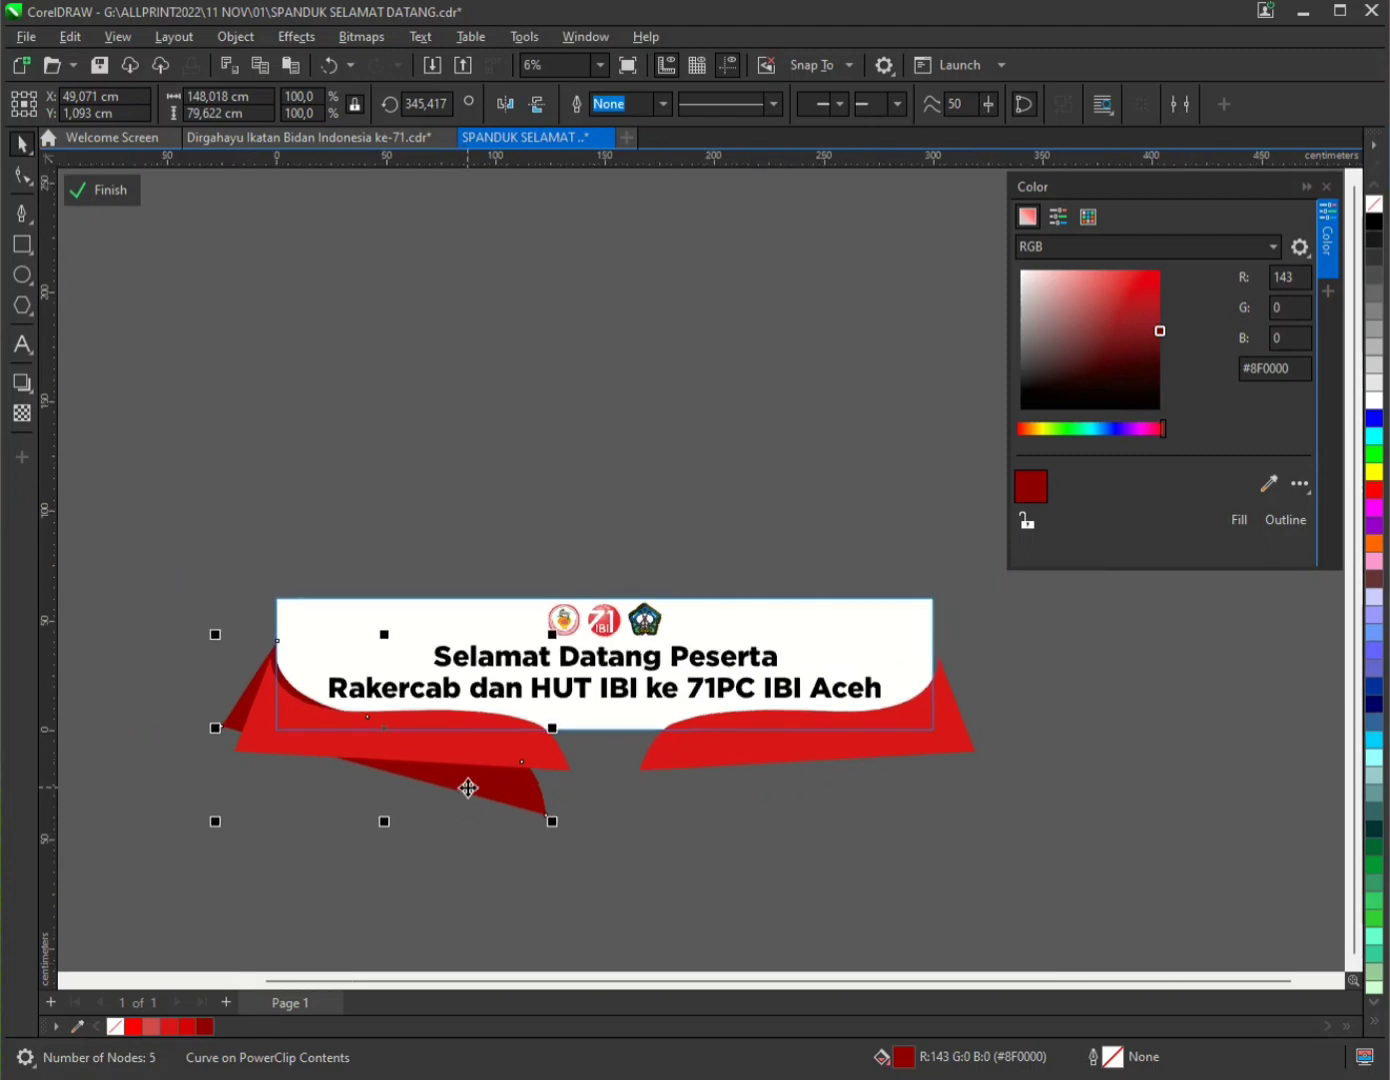
scroll(466, 792, up, 1)
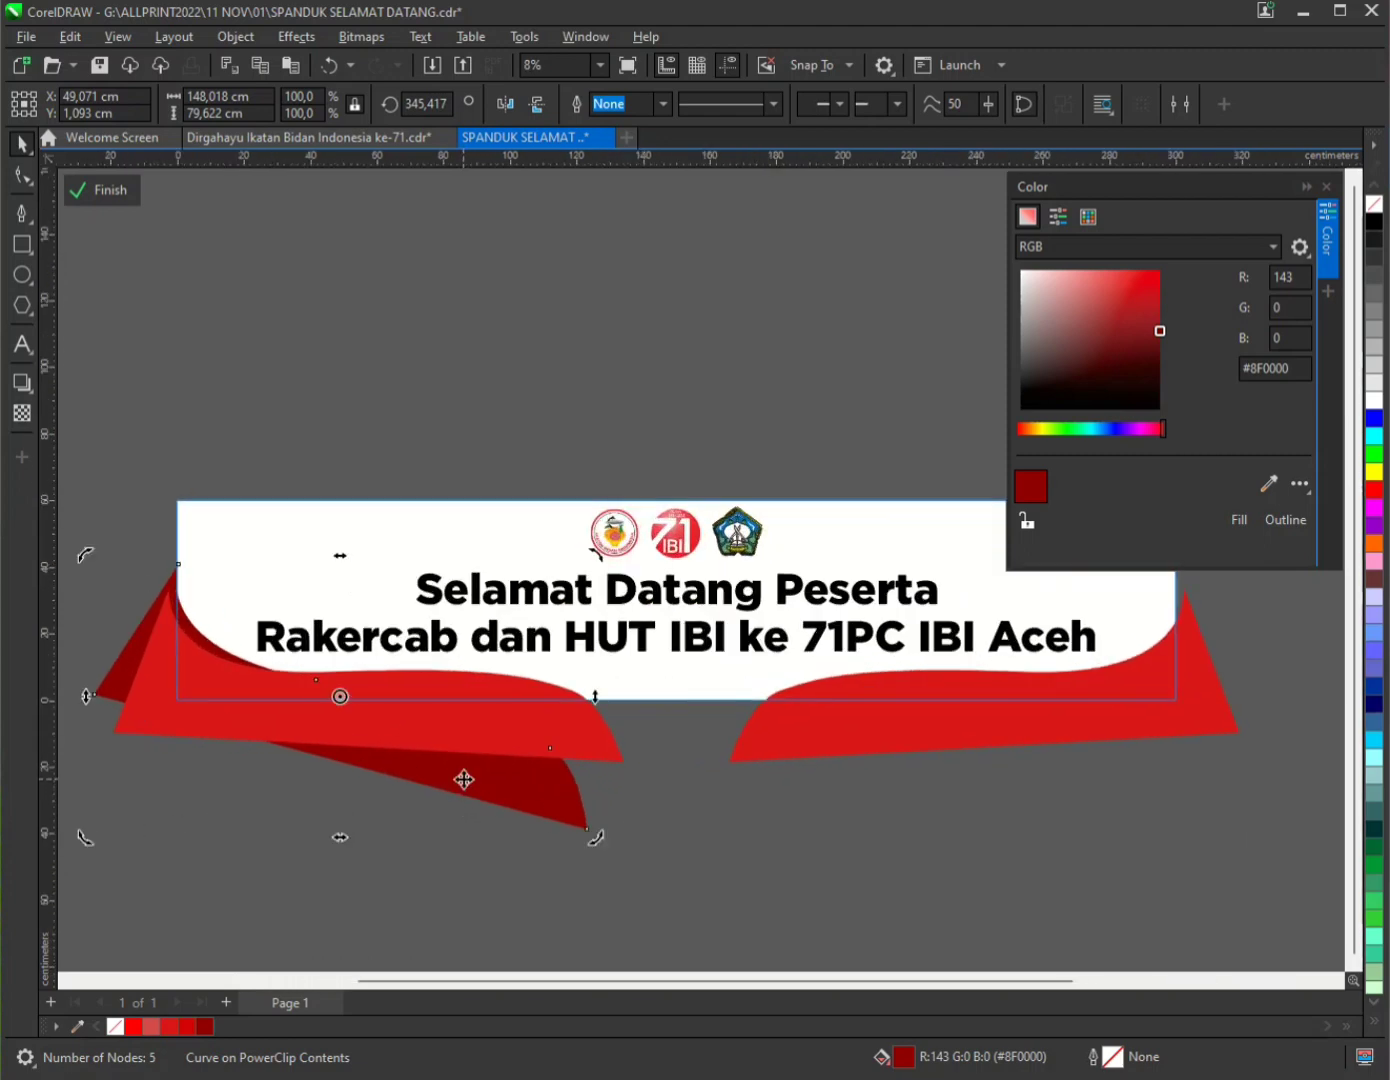
- Apply a linear fountain fill across the front left red shape, adding a middle colour node and setting the end node to #D44A4A
click(388, 716)
key(g)
drag(297, 711, 570, 679)
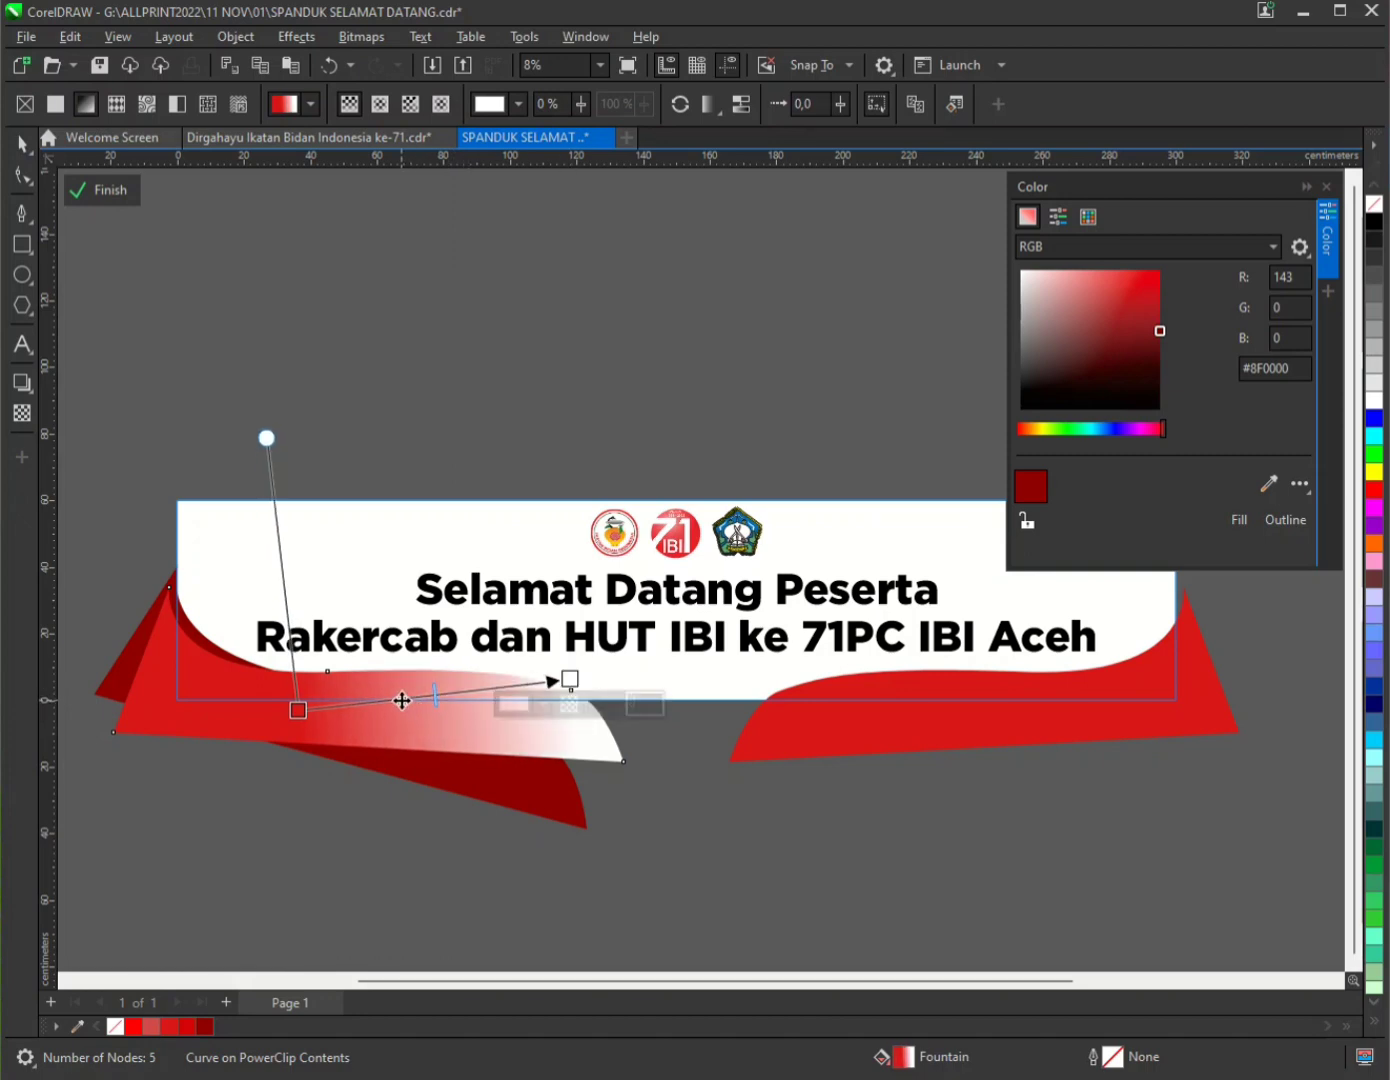
double_click(399, 699)
click(572, 679)
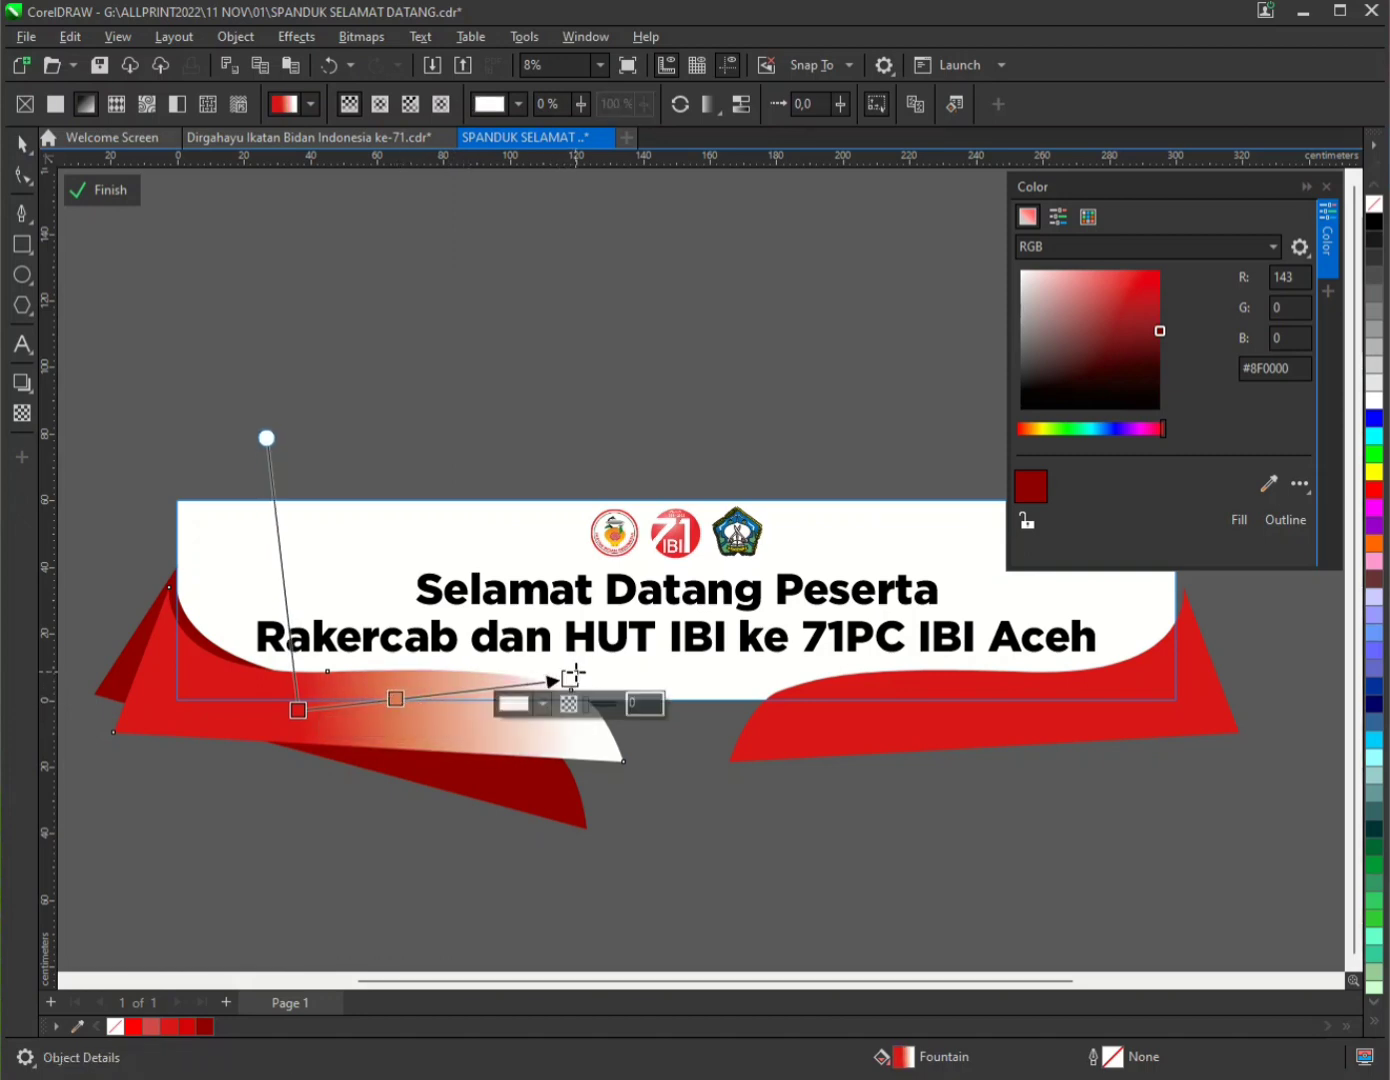
click(152, 1027)
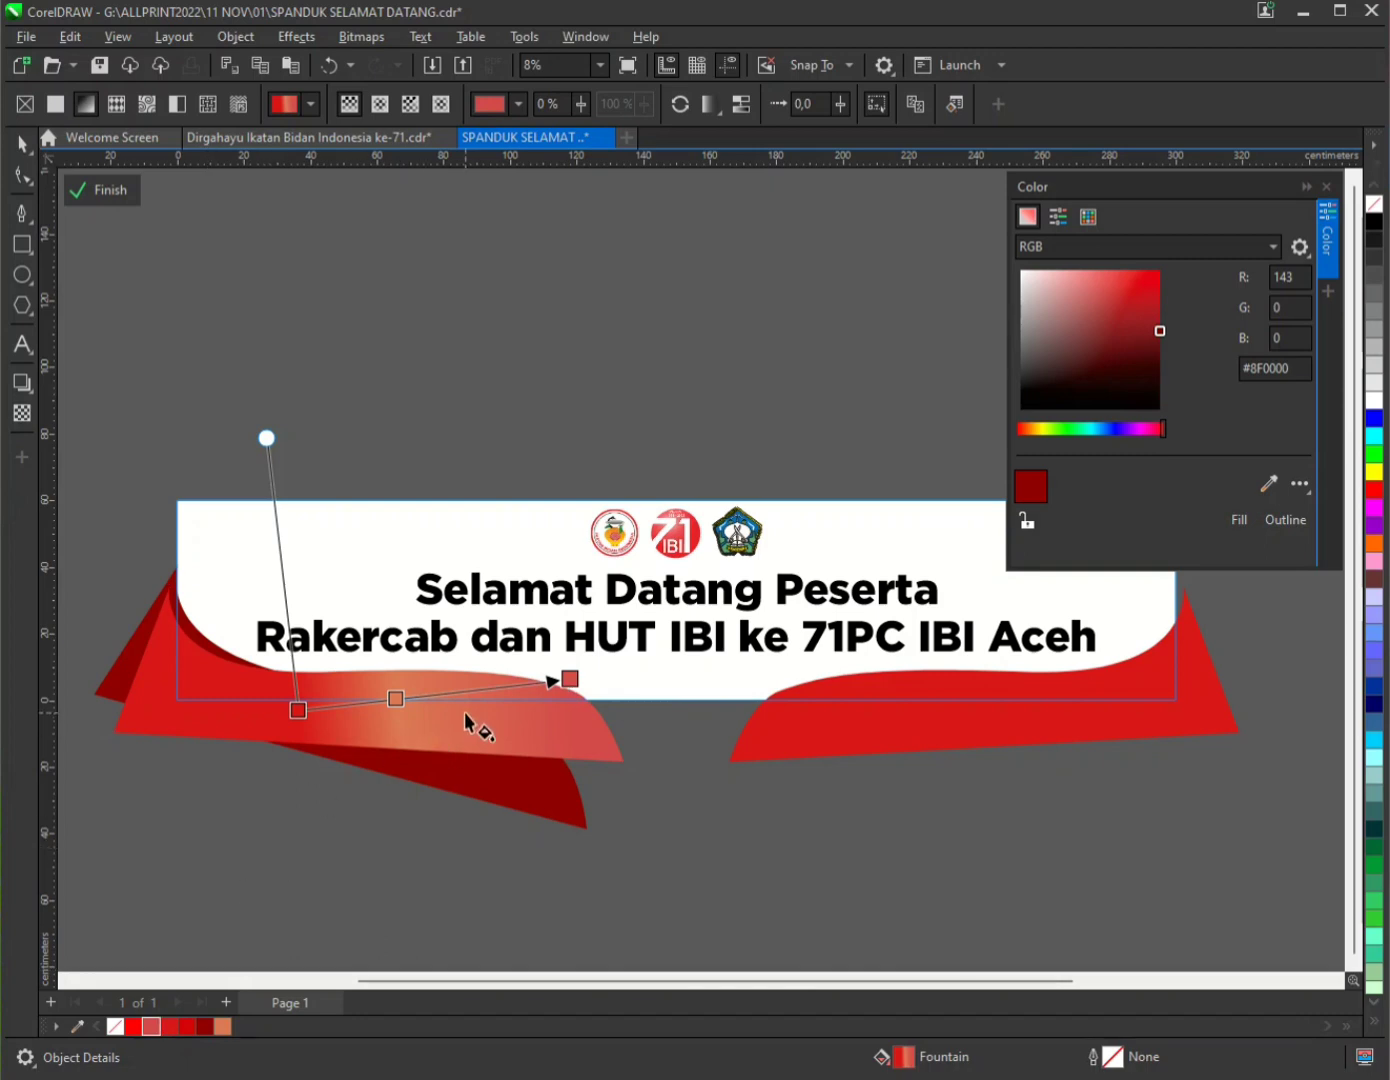
- Set the front left shape's fountain fill to #FF9696 at the middle node and #D40404 at the end node
click(395, 699)
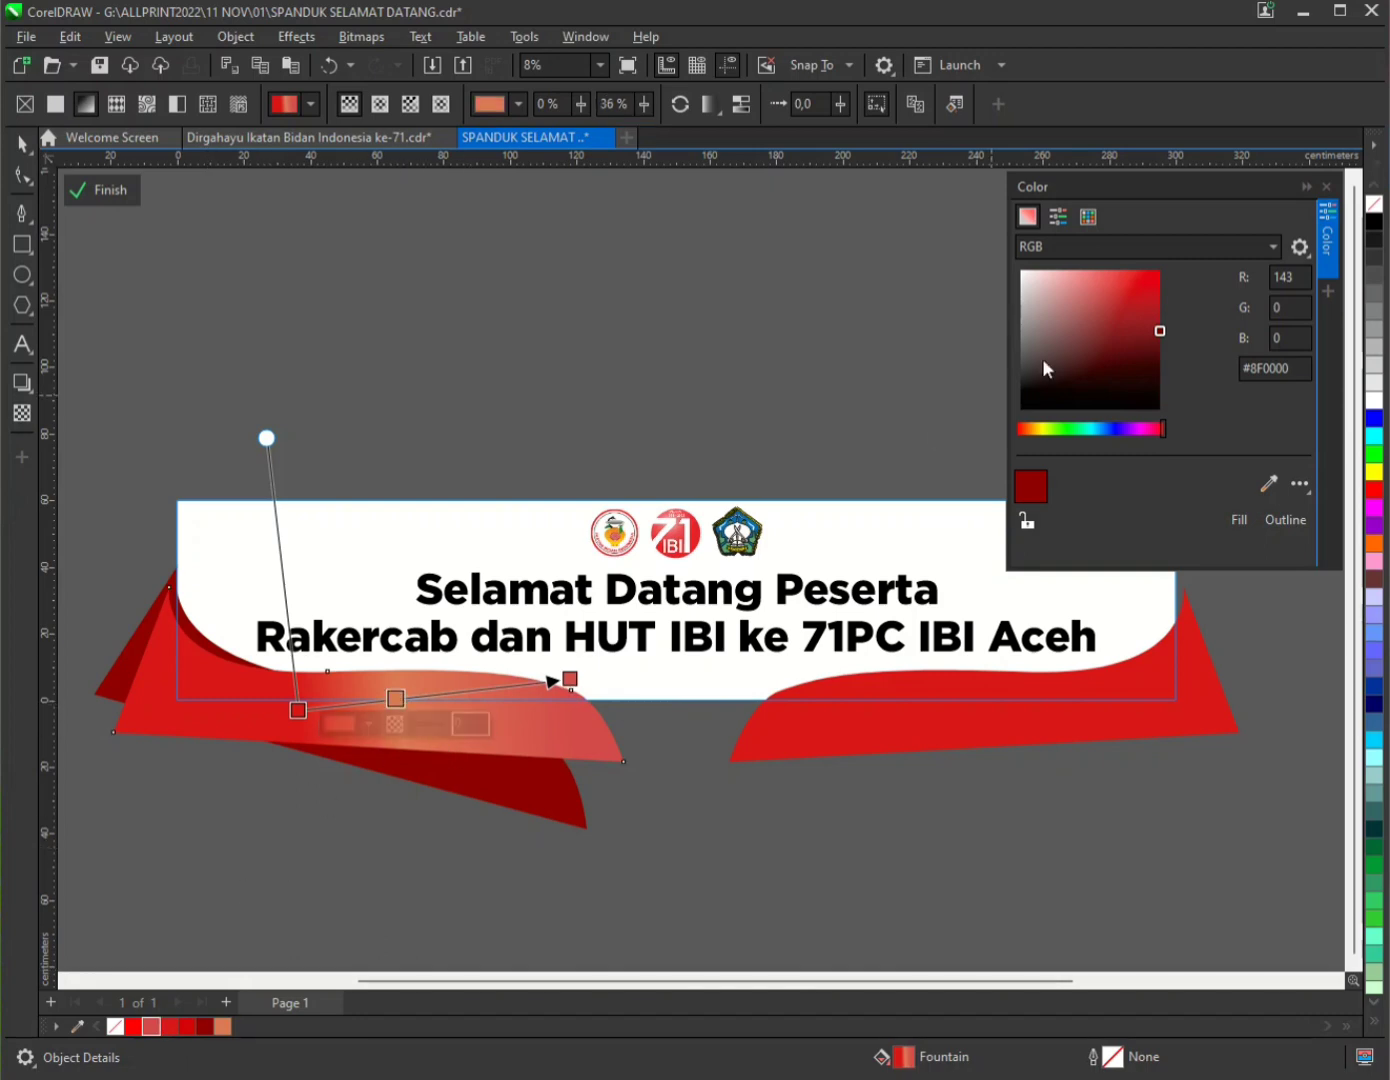
click(1233, 518)
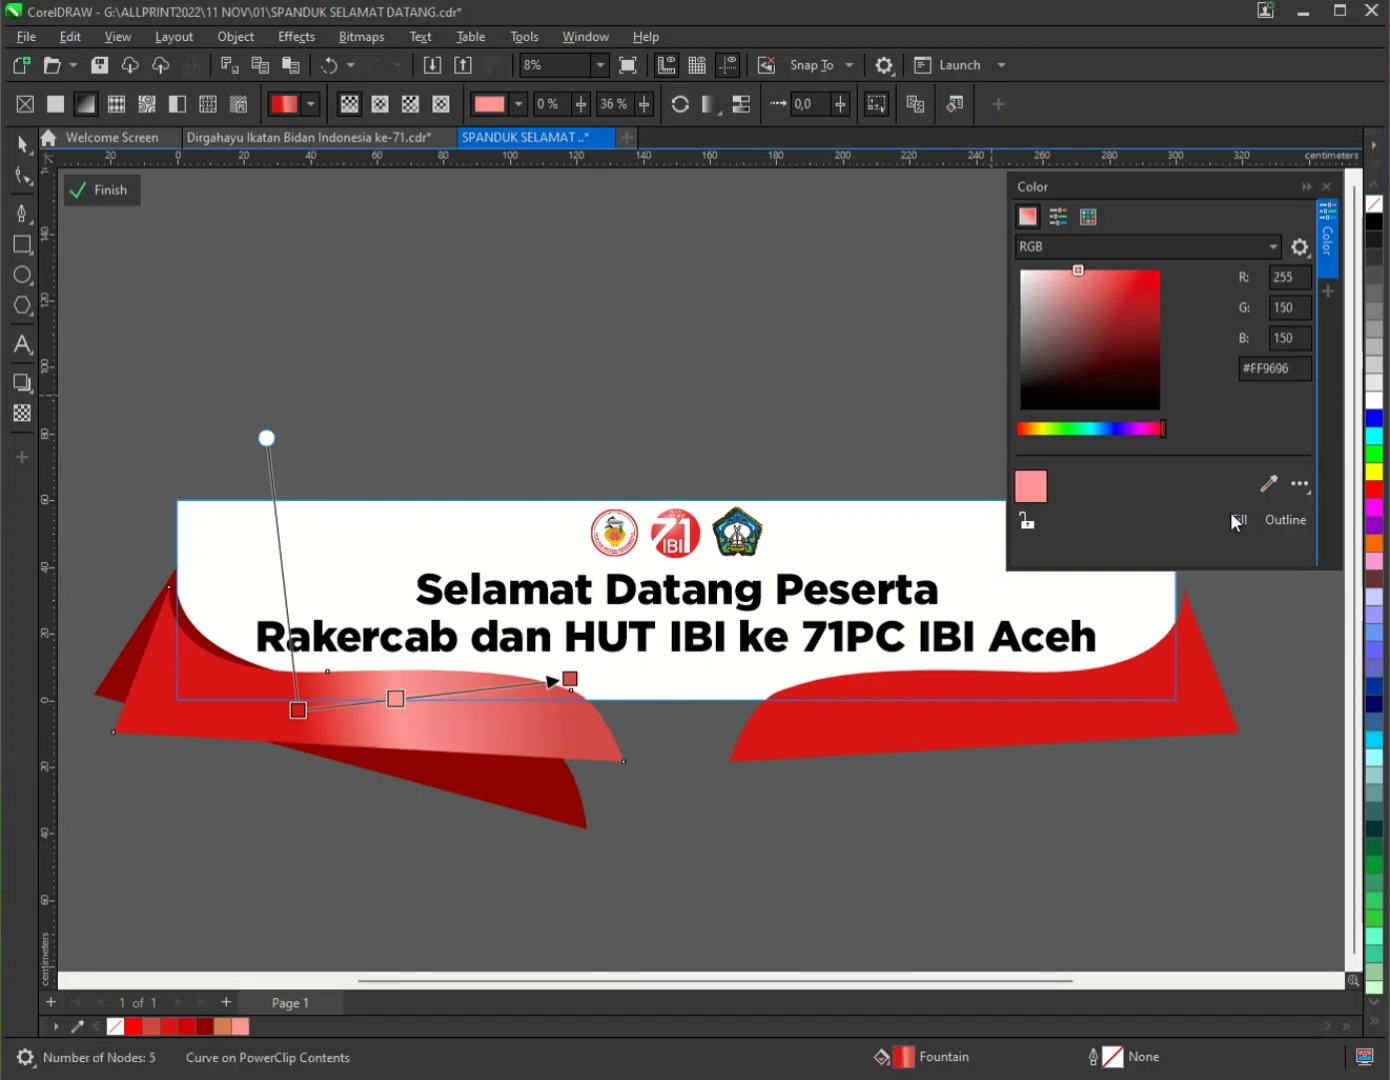
click(572, 680)
click(187, 1028)
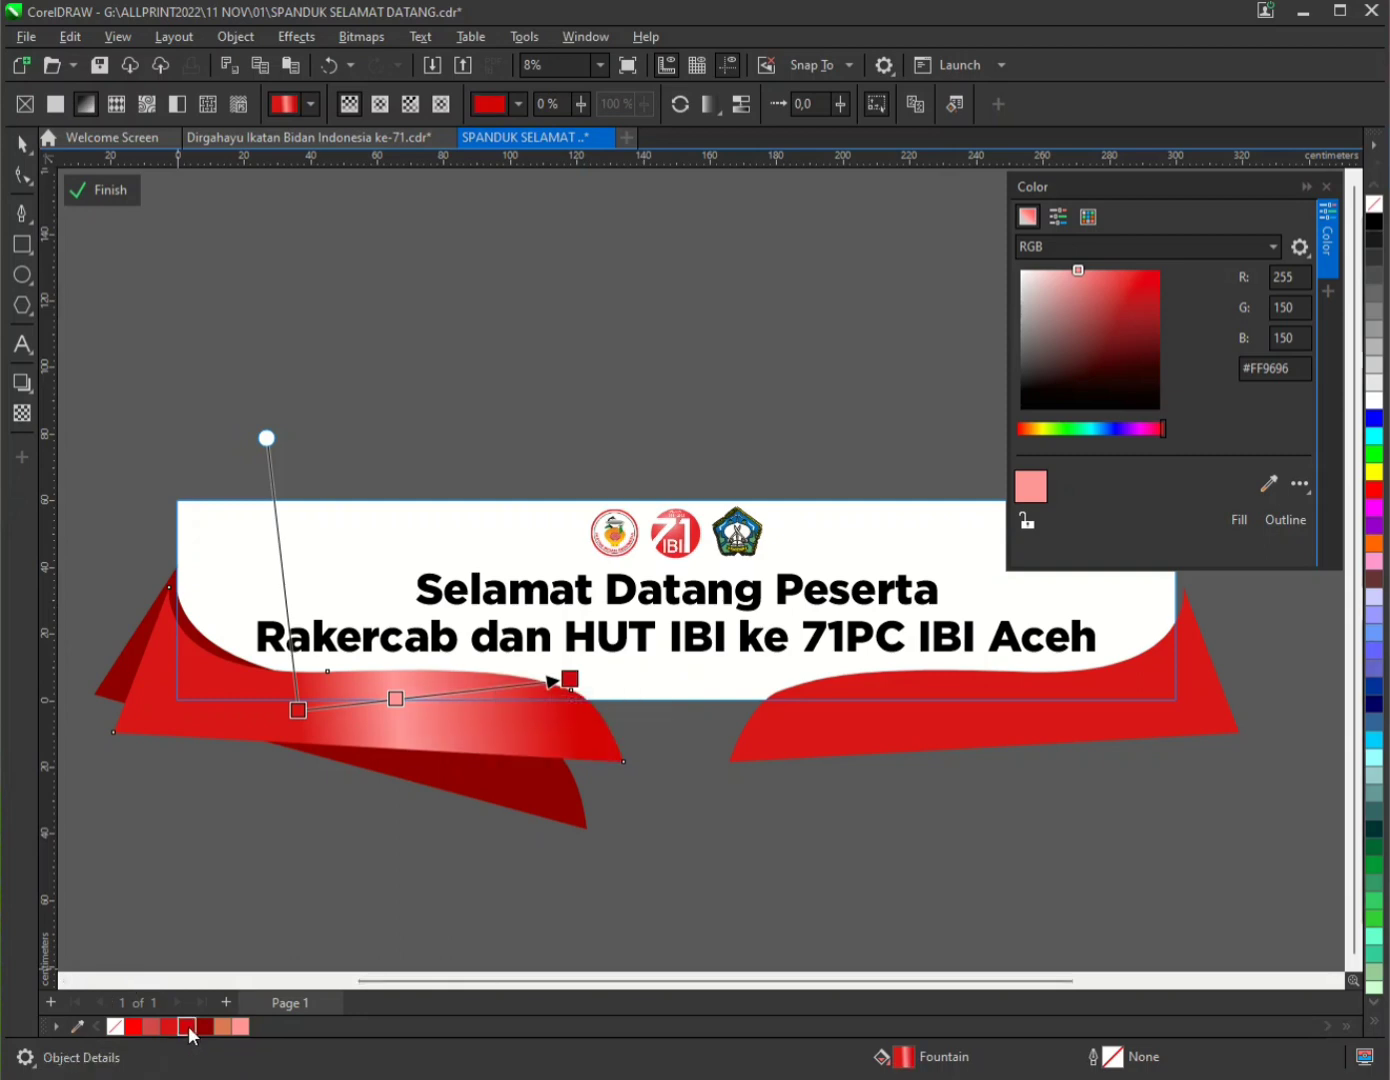
click(22, 145)
- Delete the plain red shape over the banner's lower-right corner
scroll(263, 663, down, 2)
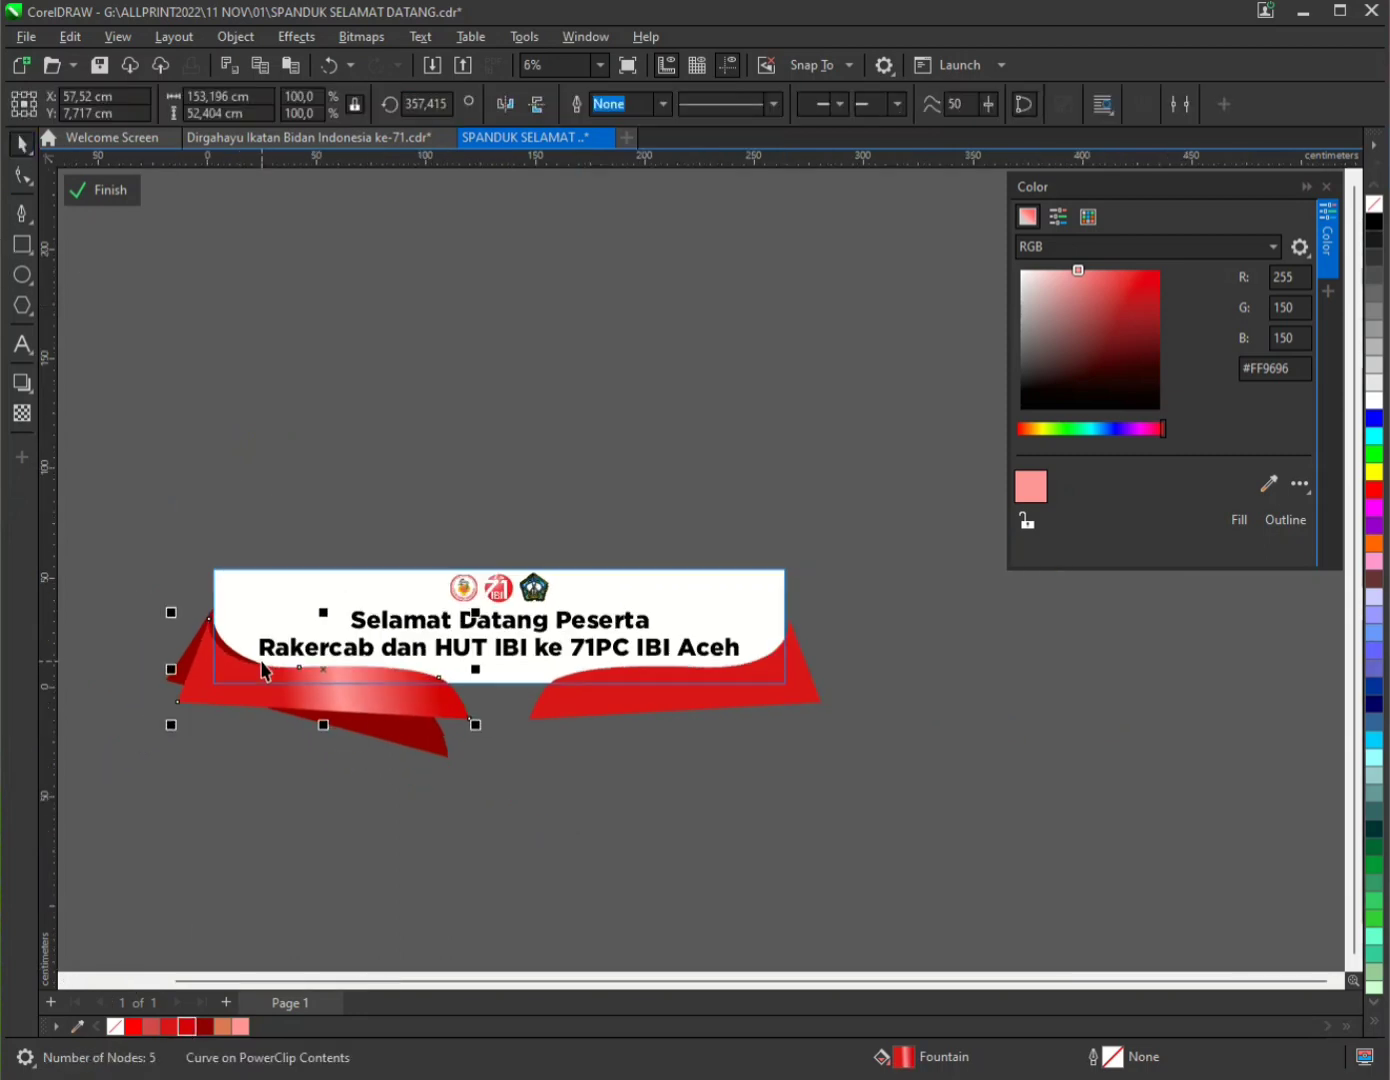
click(677, 704)
key(Delete)
- Apply a linear fountain fill to the dark red shape behind the left ribbon, setting its end node to light red #D44A4A
scroll(114, 657, up, 1)
click(227, 652)
scroll(261, 649, up, 1)
key(g)
drag(261, 579, 360, 727)
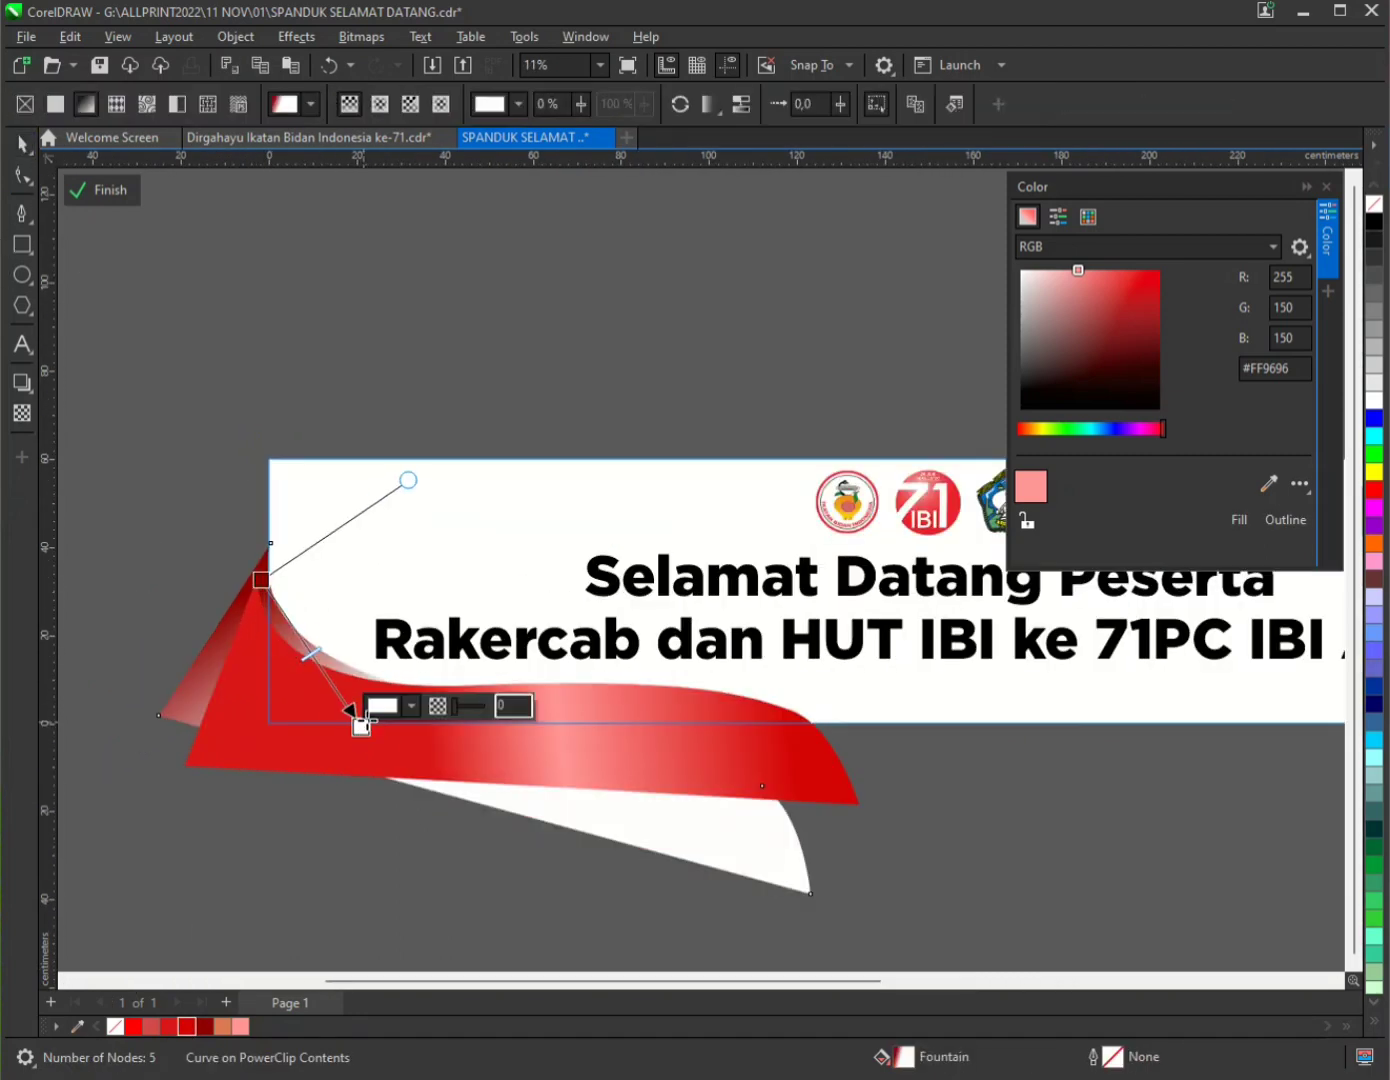
click(170, 1027)
click(184, 1029)
click(169, 1027)
click(152, 1028)
key(space)
- Duplicate both left ribbon shapes and place a horizontally mirrored copy over the banner's lower-right corner
scroll(321, 603, down, 1)
shift+click(480, 692)
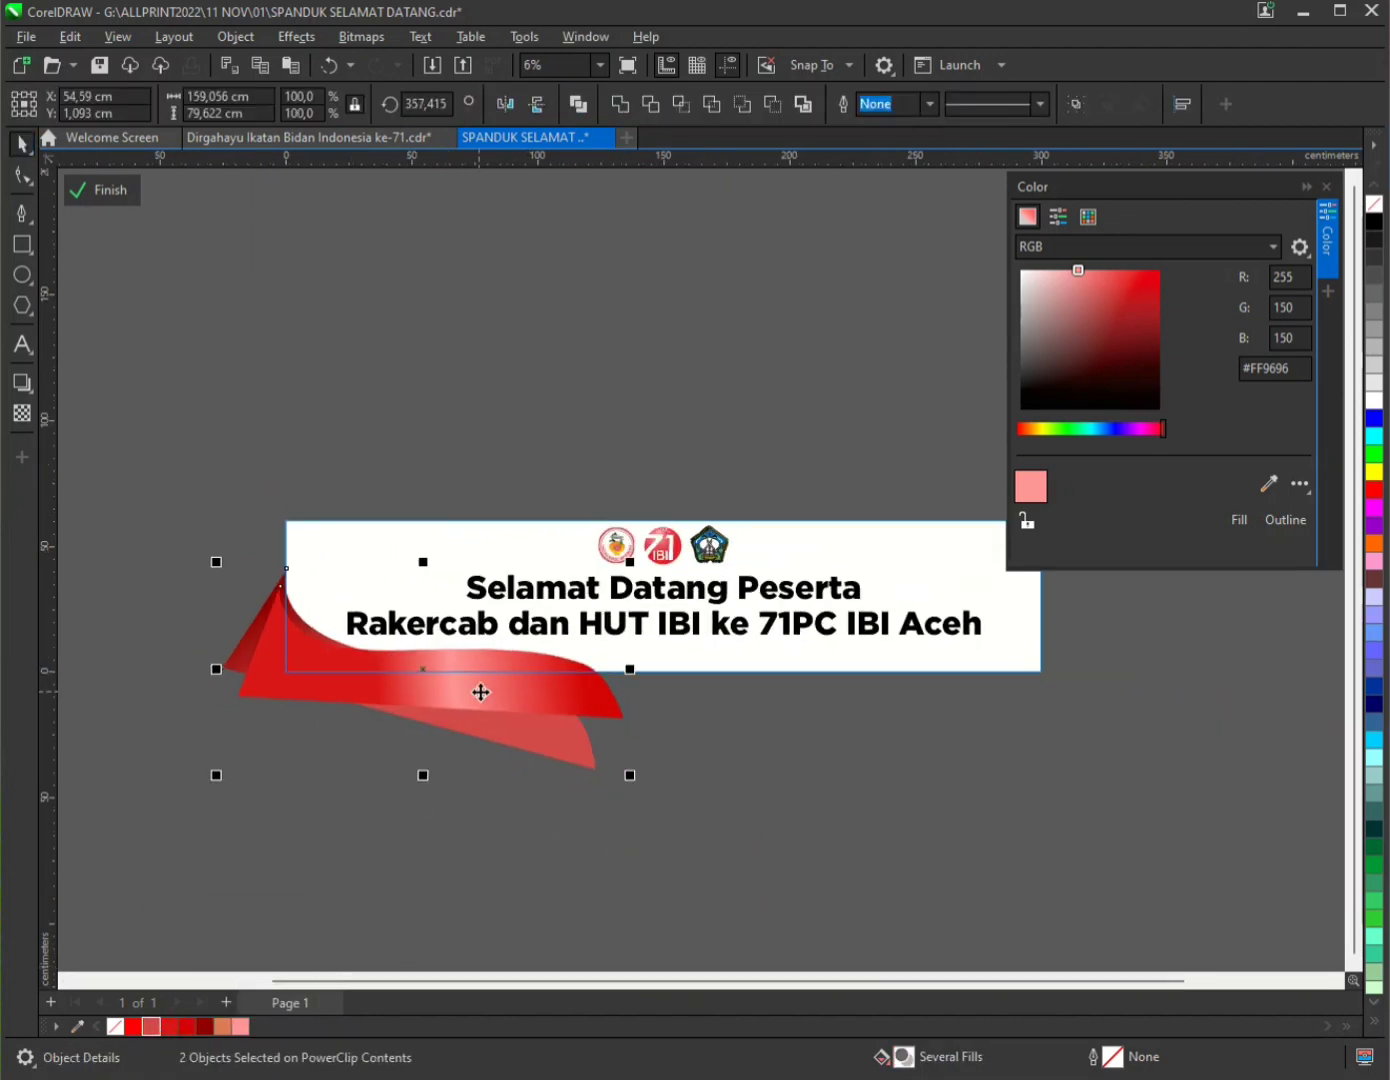
scroll(478, 693, down, 1)
drag(480, 692, 807, 692)
click(505, 103)
scroll(562, 745, up, 1)
- Group the four ribbon shapes on both sides and centre them horizontally on the banner
shift+click(490, 748)
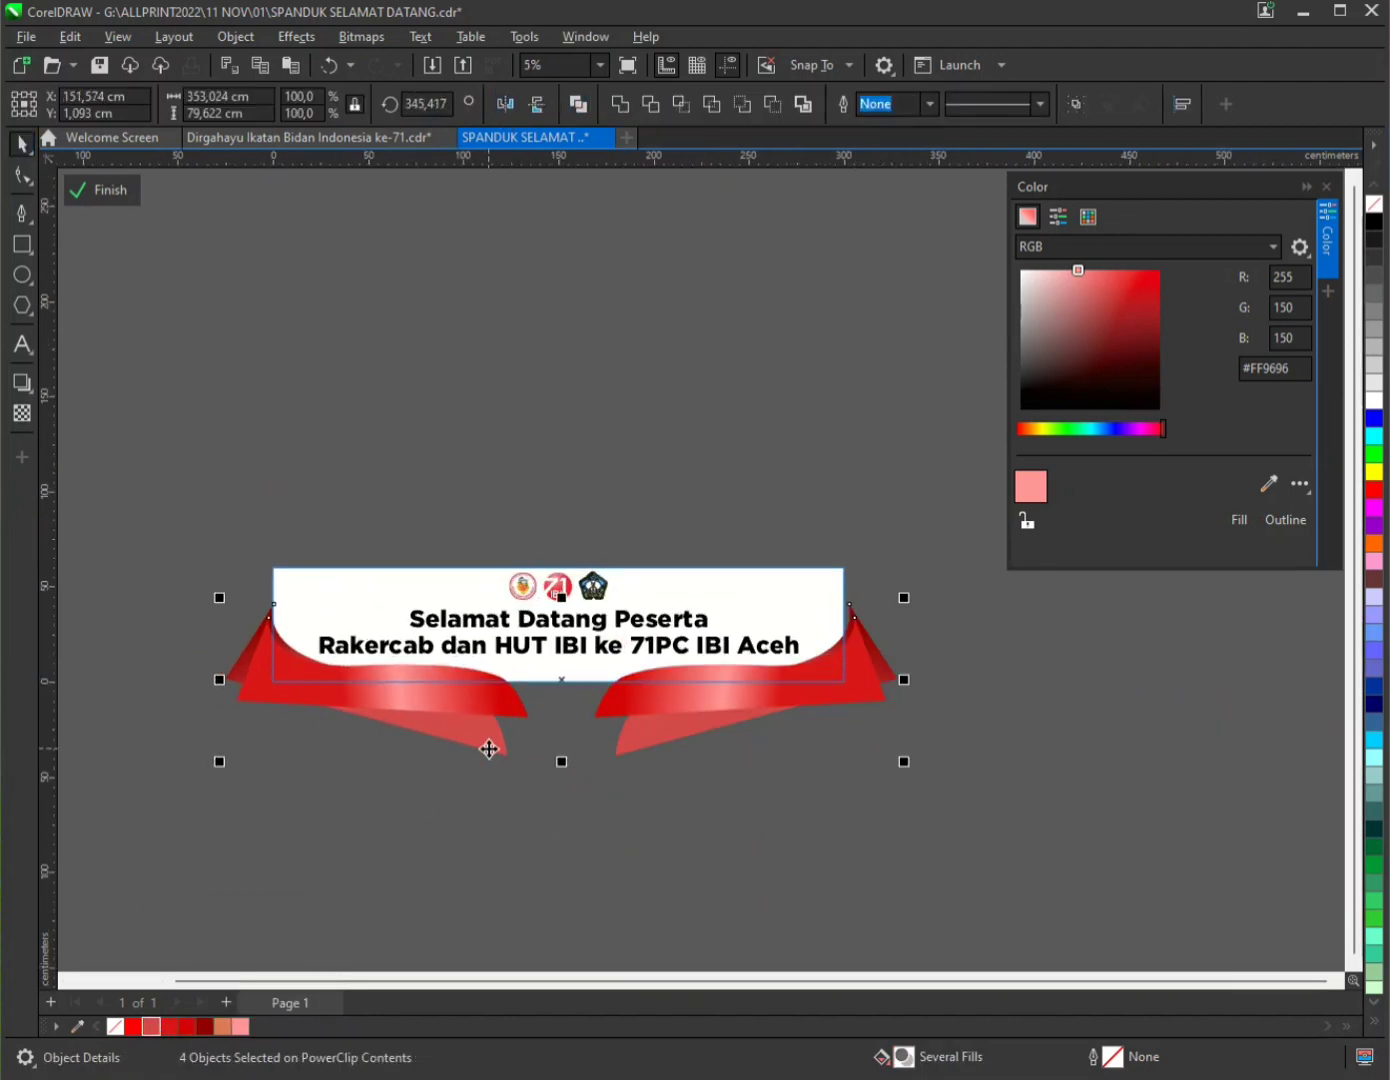
key(ctrl+g)
key(c)
click(571, 446)
scroll(521, 650, up, 4)
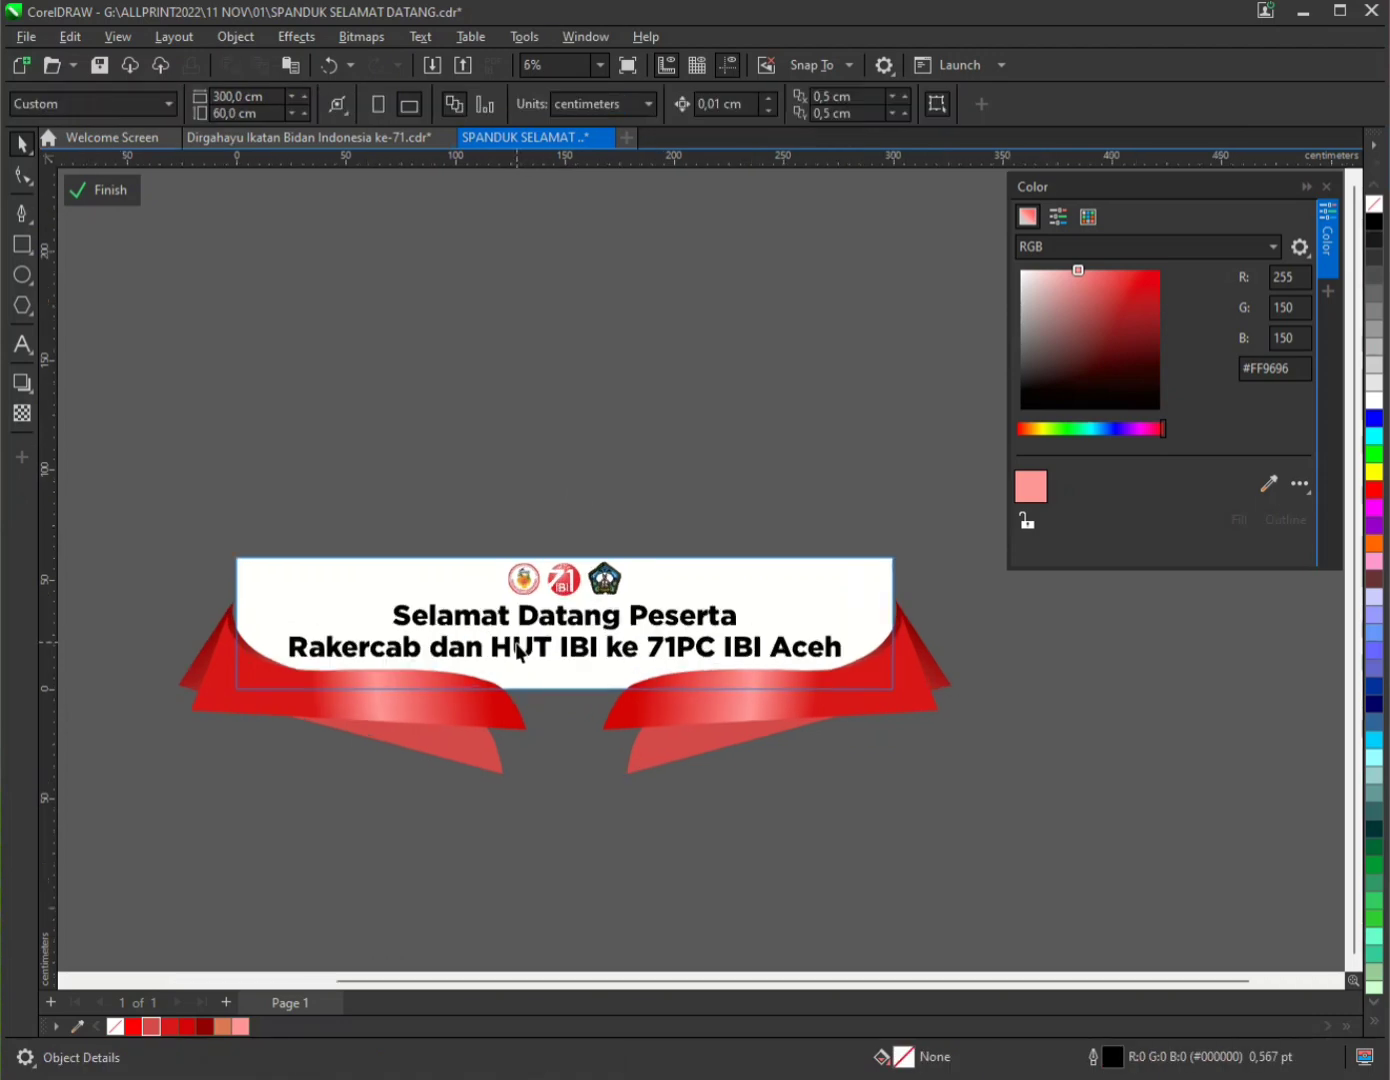
- Scale both text lines down together about their centre to about 241 cm wide
click(521, 650)
shift+click(539, 602)
scroll(973, 661, down, 2)
drag(1007, 669, 941, 663)
scroll(664, 632, down, 4)
drag(870, 601, 914, 585)
scroll(729, 628, up, 3)
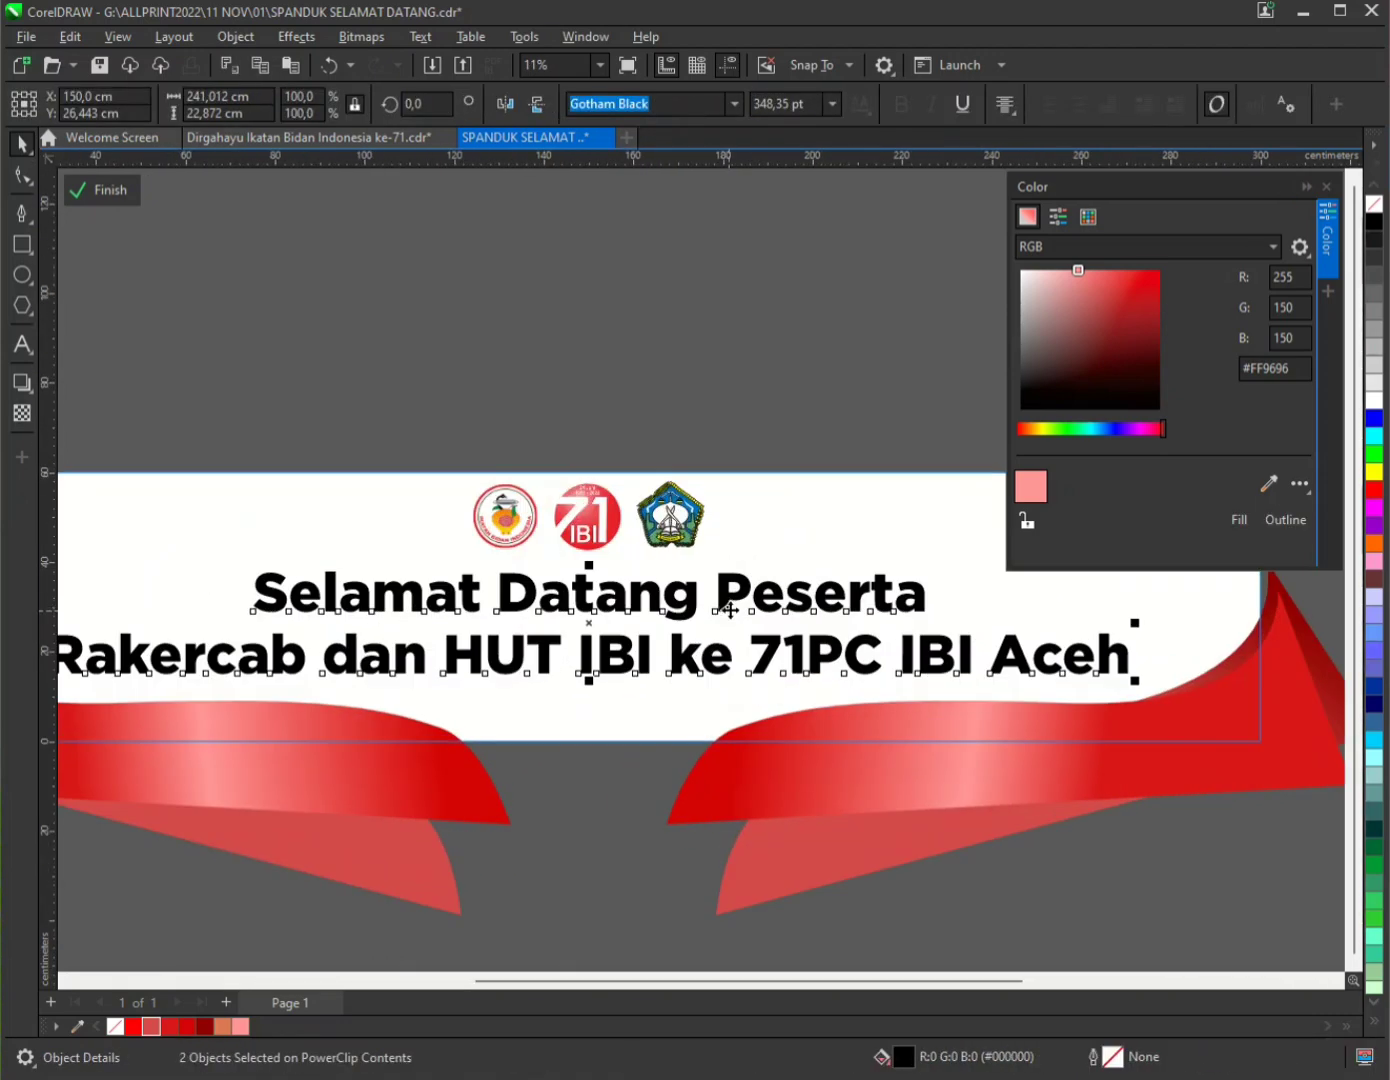
- Move both text lines up slightly and shift the logo group down a little above them
drag(729, 612, 728, 605)
click(590, 536)
drag(589, 536, 590, 543)
scroll(590, 543, down, 3)
key(Escape)
- Fill both text lines with red #D40404
scroll(592, 543, up, 1)
click(565, 610)
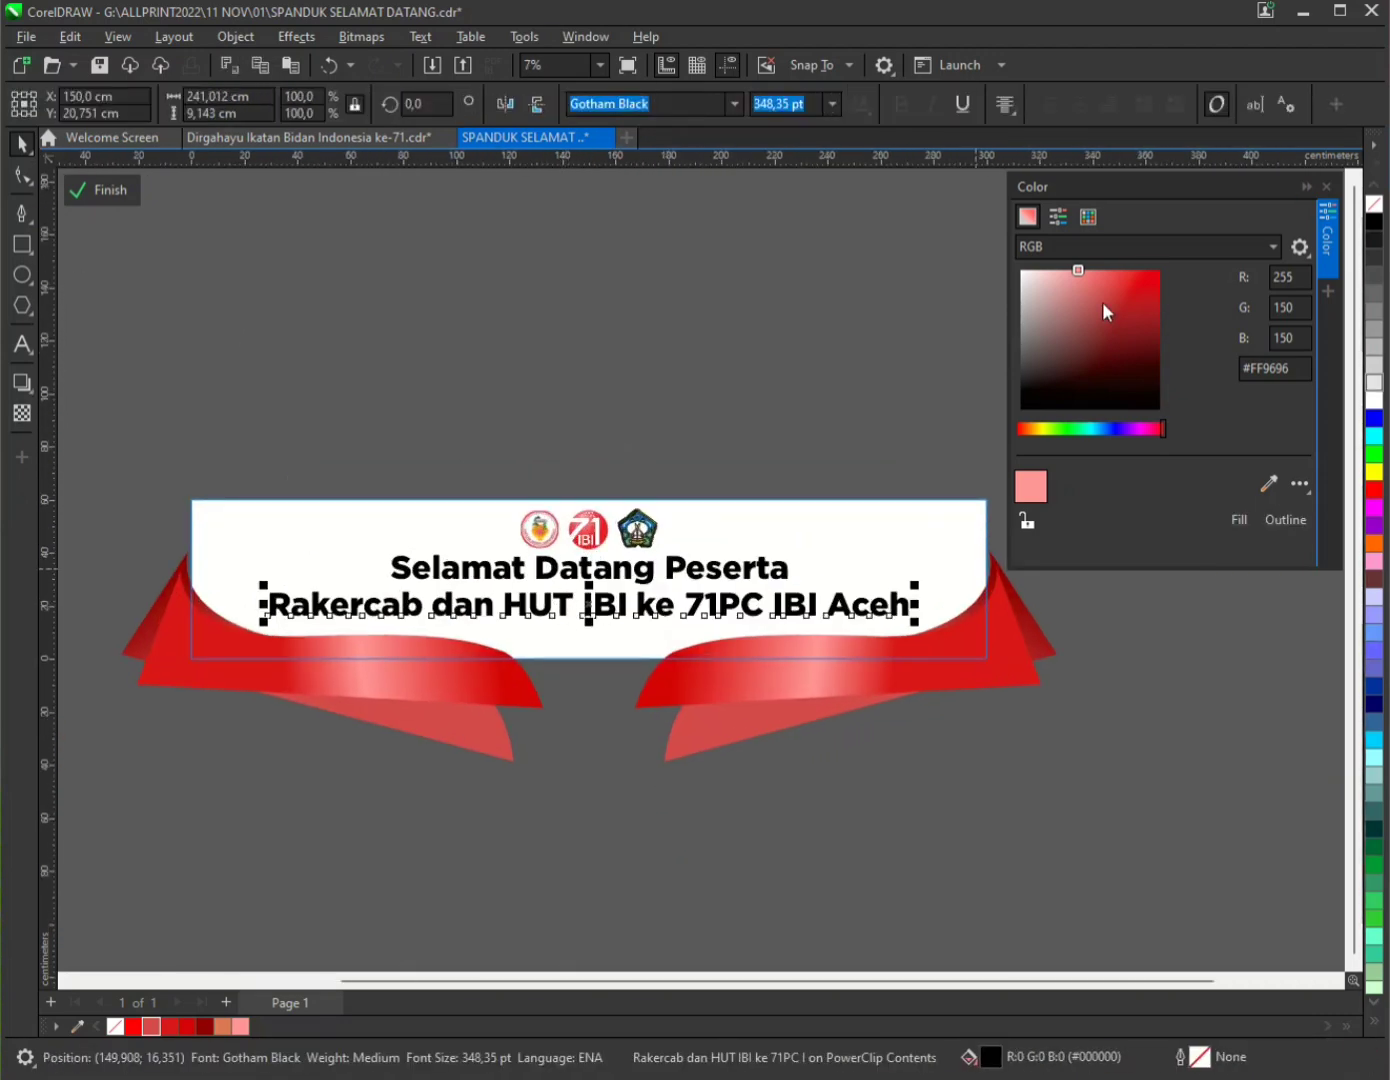
click(186, 1026)
click(574, 578)
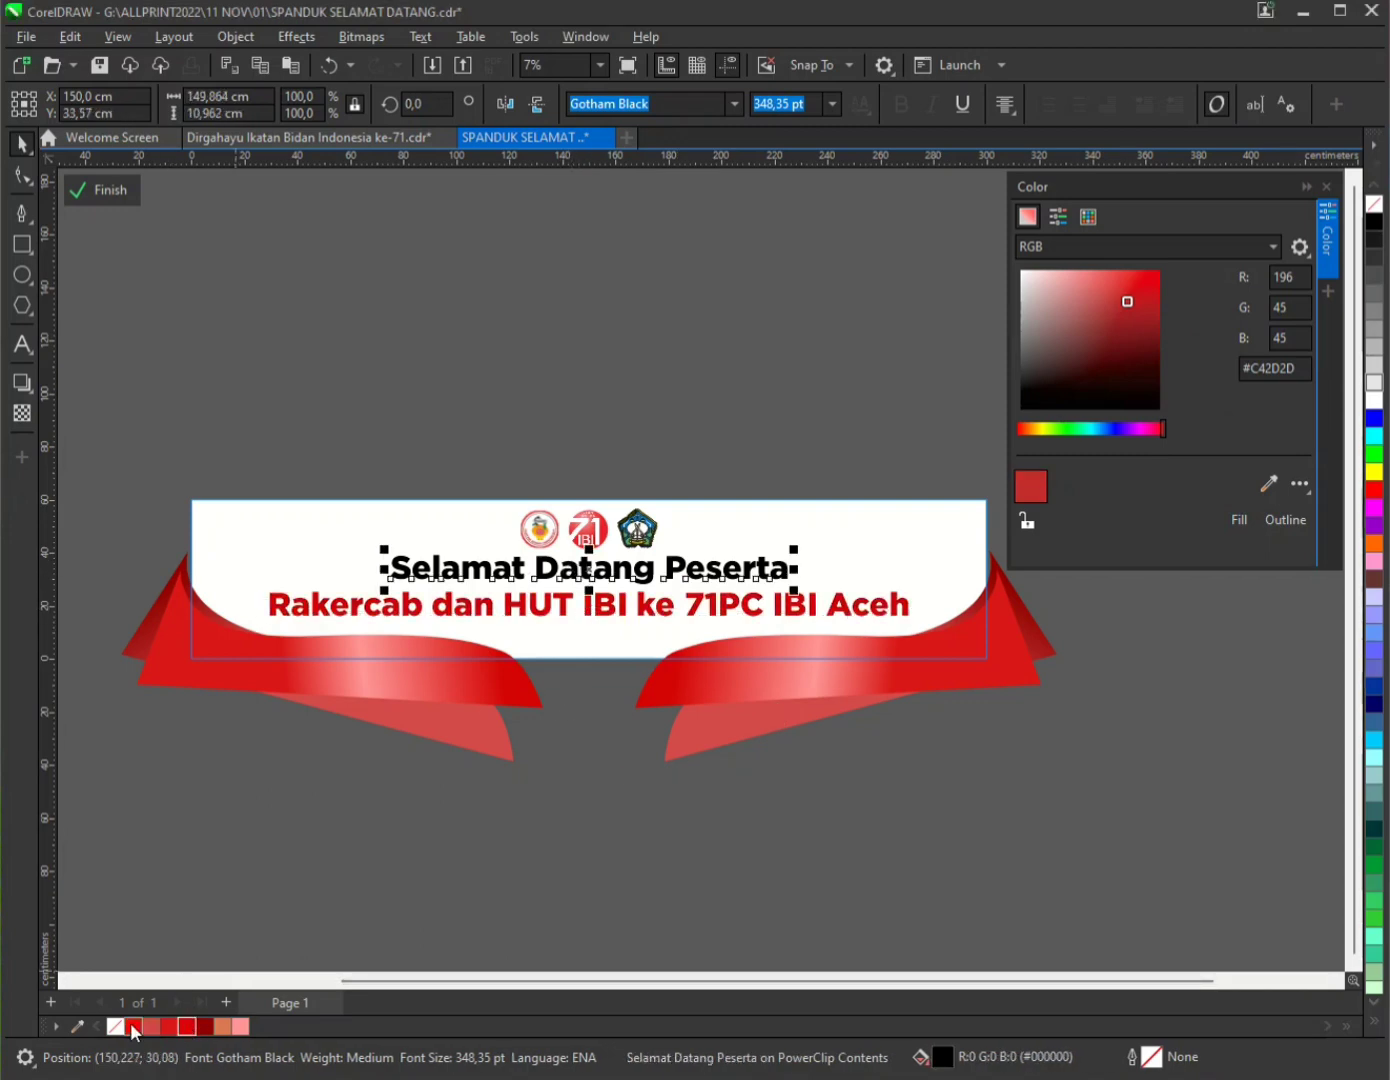
click(190, 1027)
scroll(180, 889, down, 1)
scroll(458, 757, up, 1)
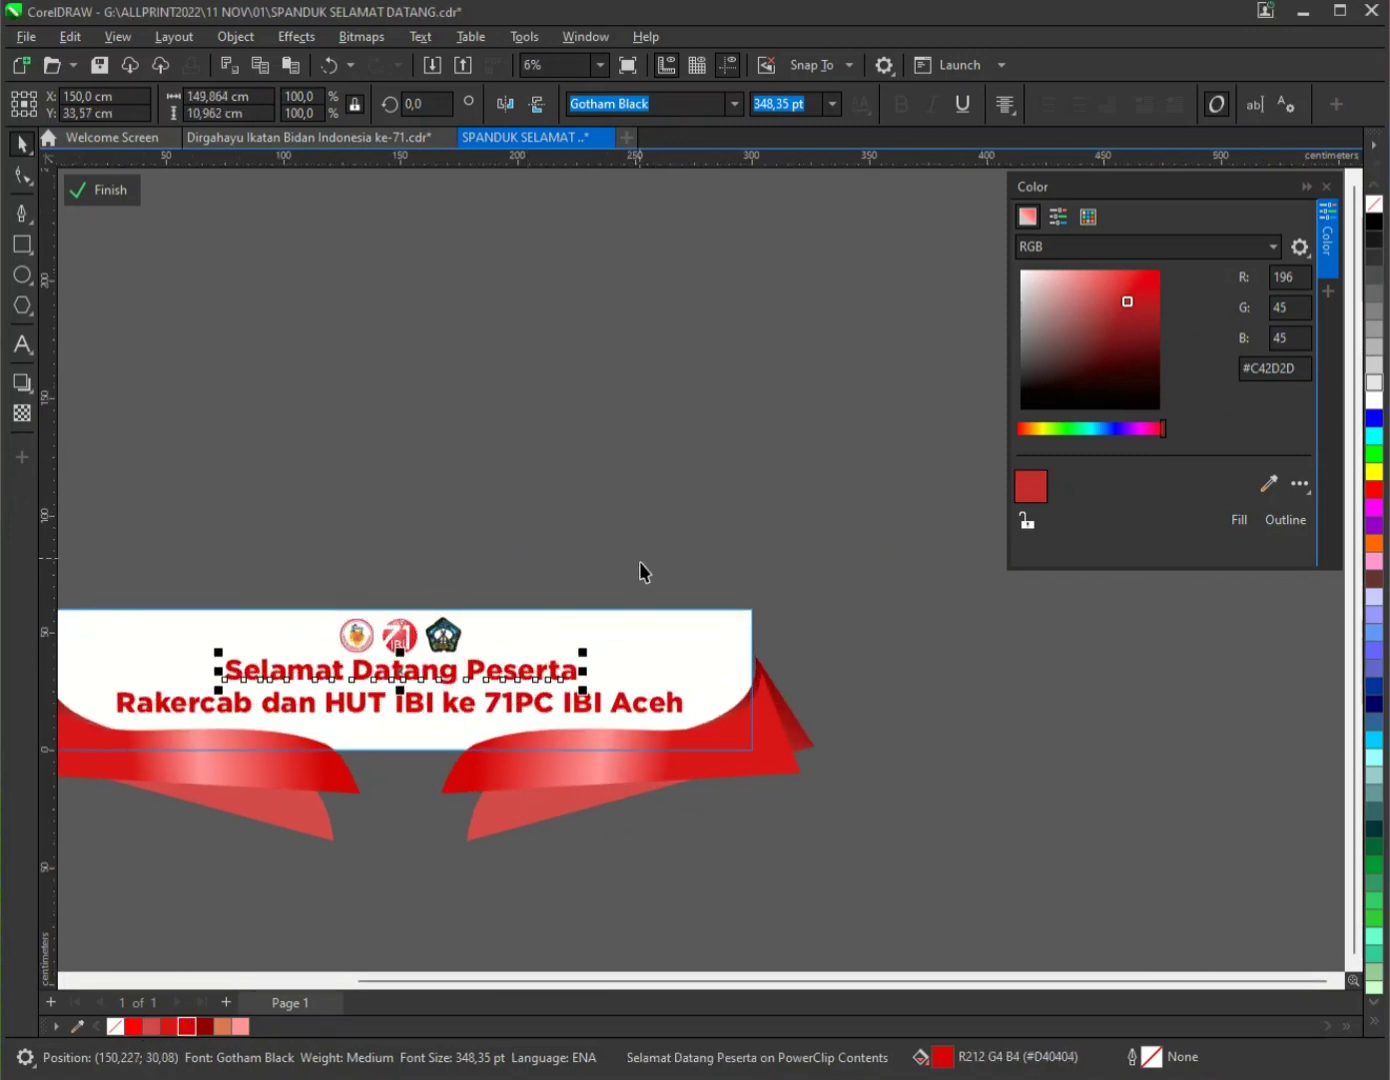
- Paste the collection of white texture backgrounds beside the banner and ungroup it
scroll(639, 572, down, 2)
click(467, 736)
key(ctrl+v)
scroll(953, 674, up, 2)
key(ctrl+u)
click(809, 277)
scroll(841, 749, down, 1)
- Take the hexagon-pattern bitmap from the collection, enlarge it to about 100 × 67 cm and place it over the banner's left end
click(833, 747)
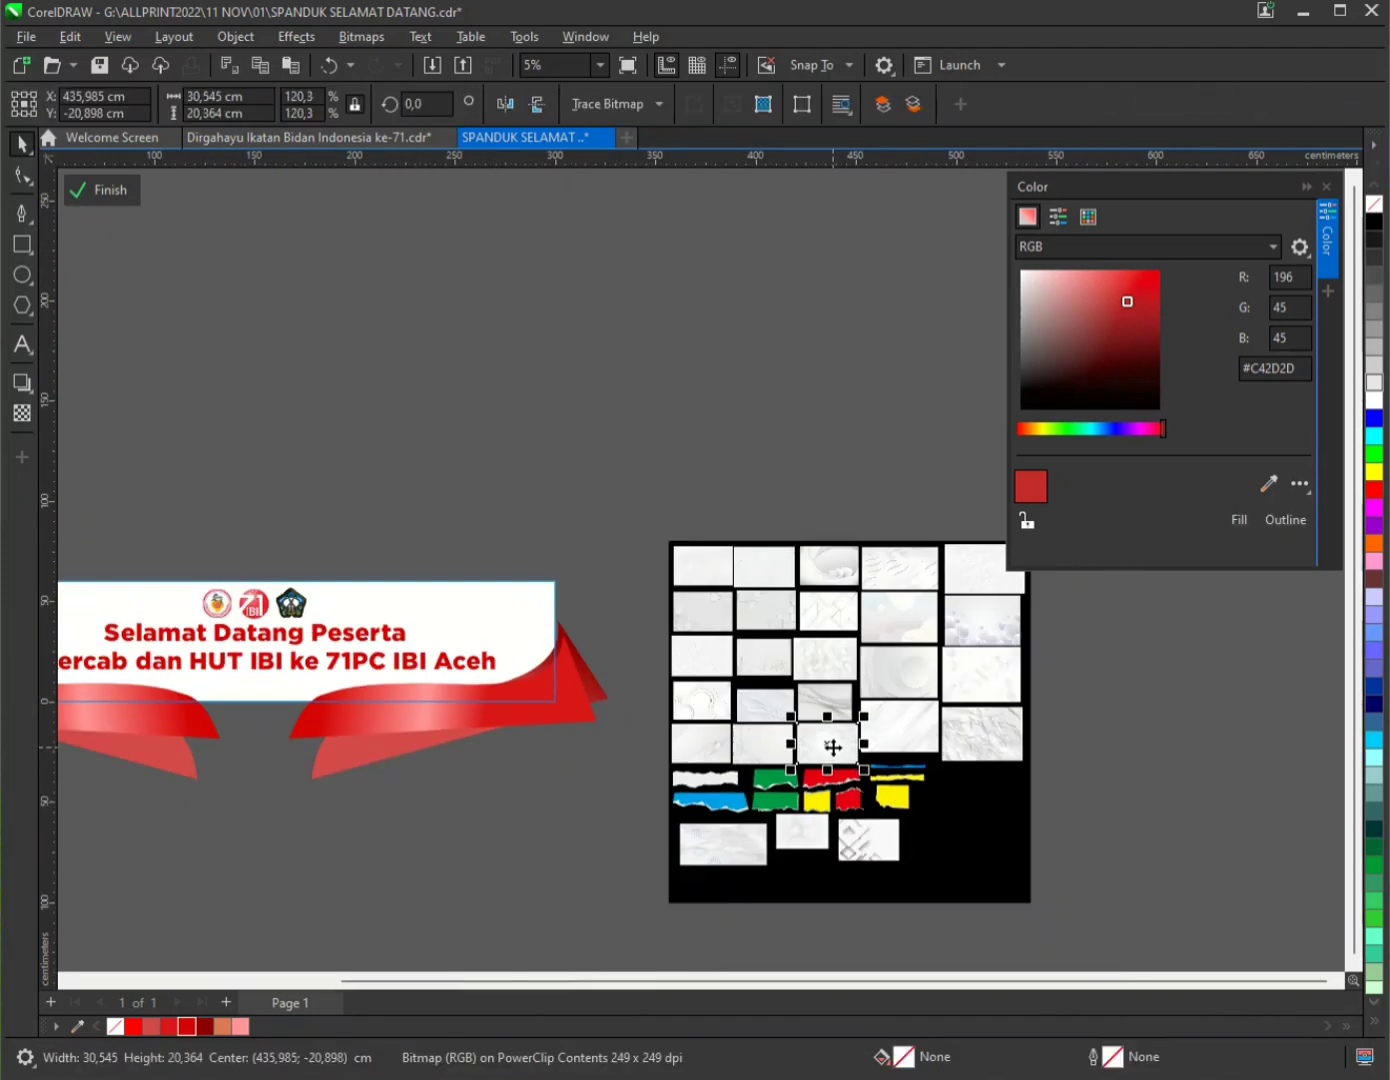
click(766, 610)
drag(912, 615, 745, 436)
drag(852, 611, 269, 609)
drag(305, 580, 483, 462)
drag(413, 629, 461, 586)
drag(729, 466, 515, 608)
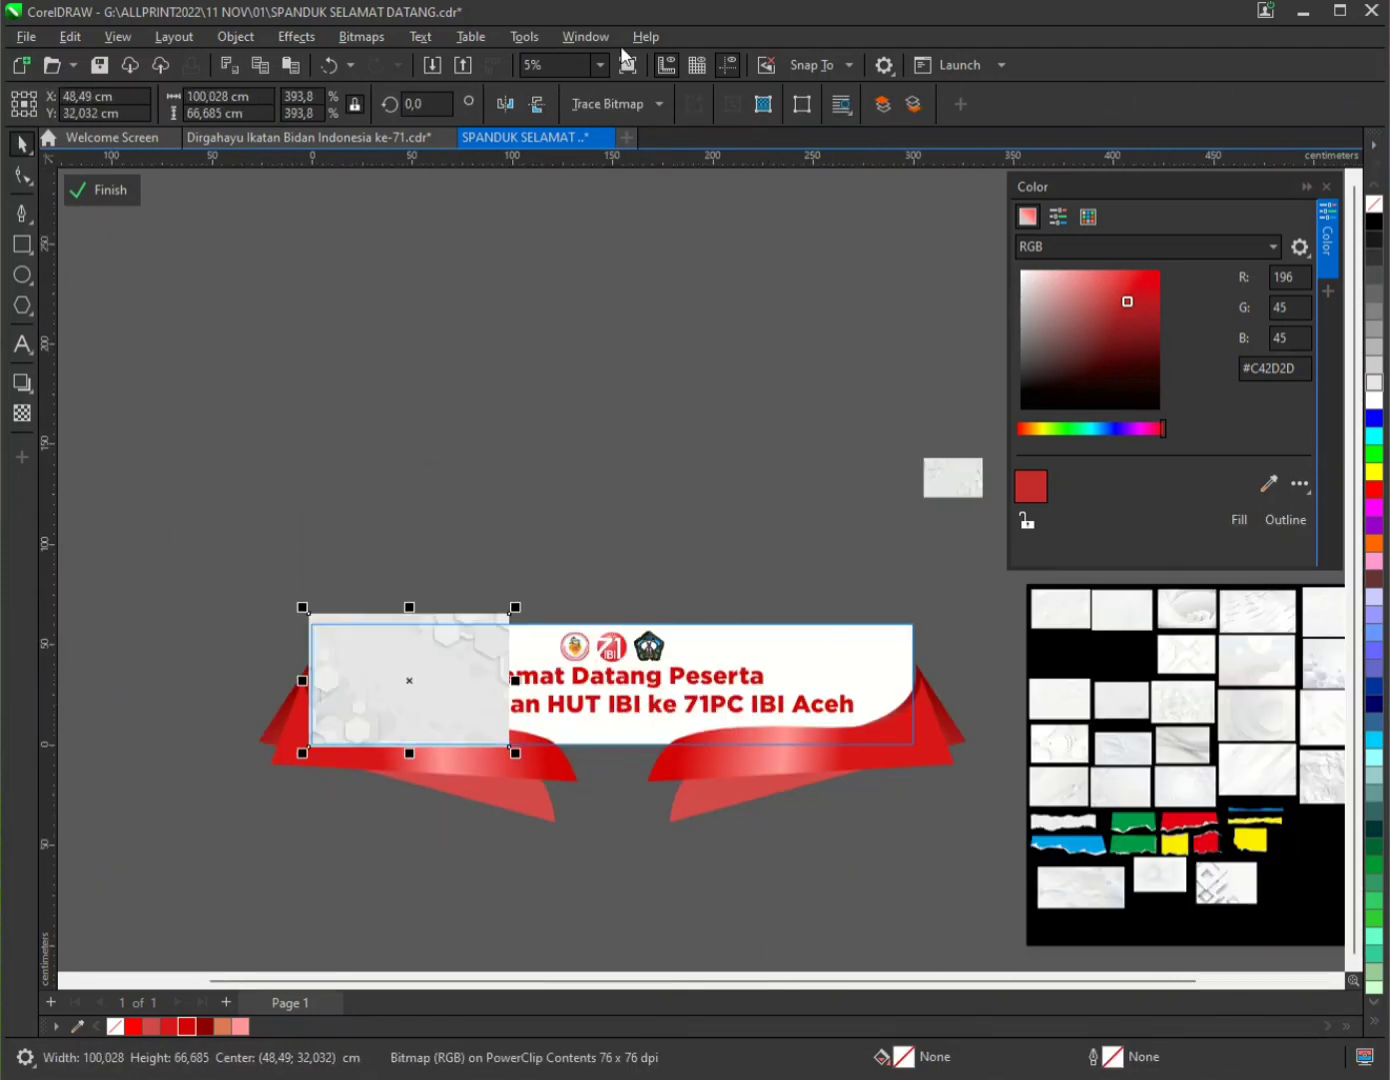
- Send the hexagon bitmap behind the banner artwork and fade its right side with a linear transparency
scroll(422, 713, up, 1)
key(shift+Page_Down)
click(22, 413)
drag(425, 683, 524, 680)
click(22, 144)
- Move the faded hexagon bitmap down over the banner's left end and enlarge it slightly
scroll(283, 648, up, 2)
drag(310, 580, 312, 610)
scroll(308, 628, down, 4)
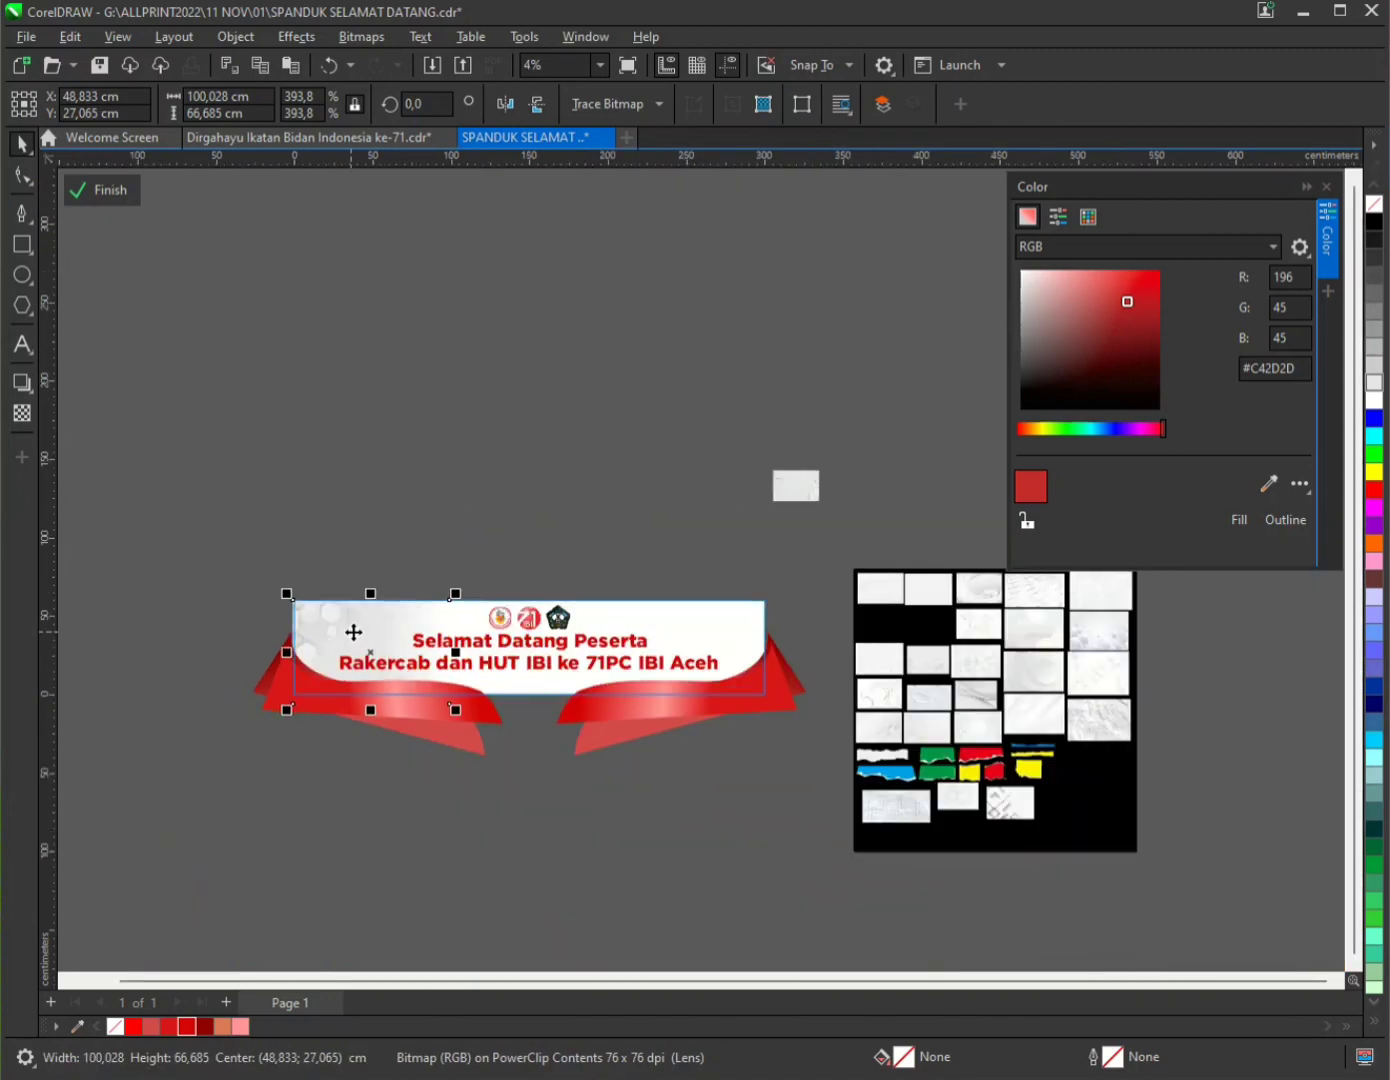
drag(456, 711, 468, 719)
- Place a horizontally mirrored copy of the faded hexagon bitmap at the banner's right end
scroll(325, 650, up, 2)
drag(314, 640, 782, 602)
right_click(782, 603)
click(505, 104)
click(757, 348)
scroll(739, 360, down, 1)
scroll(519, 579, up, 3)
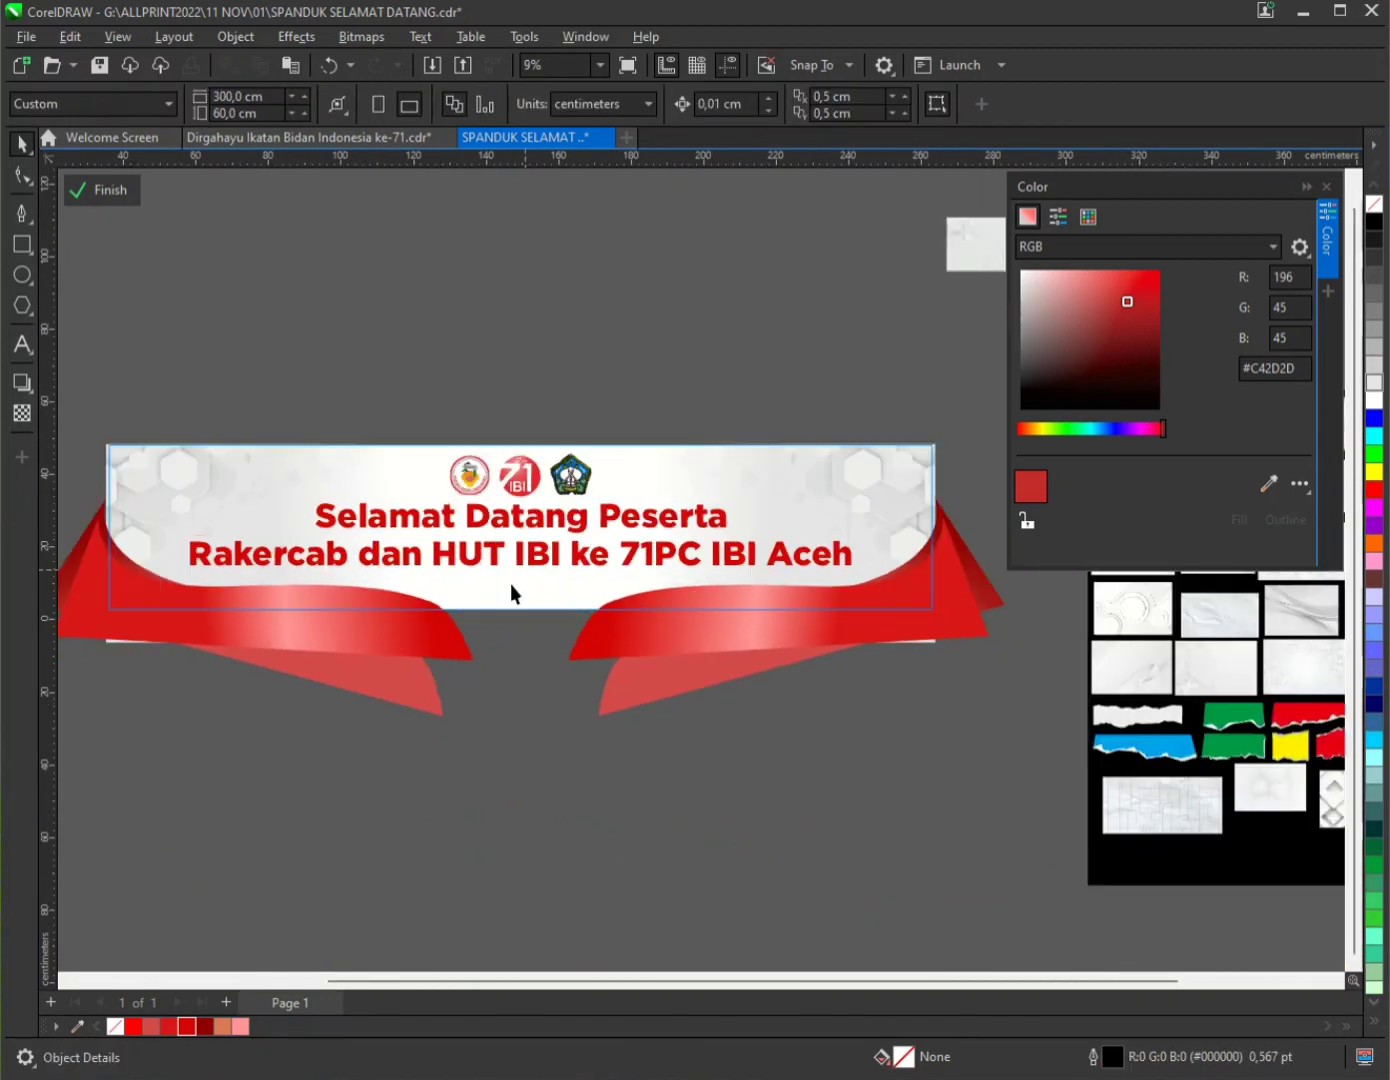
- Change the font of the "Selamat Datang Peserta" line to Lobster 1.4 and enlarge the line slightly
scroll(511, 585, down, 1)
click(444, 571)
click(740, 104)
click(645, 165)
drag(557, 580, 580, 584)
scroll(474, 582, up, 1)
scroll(484, 539, down, 1)
click(171, 625)
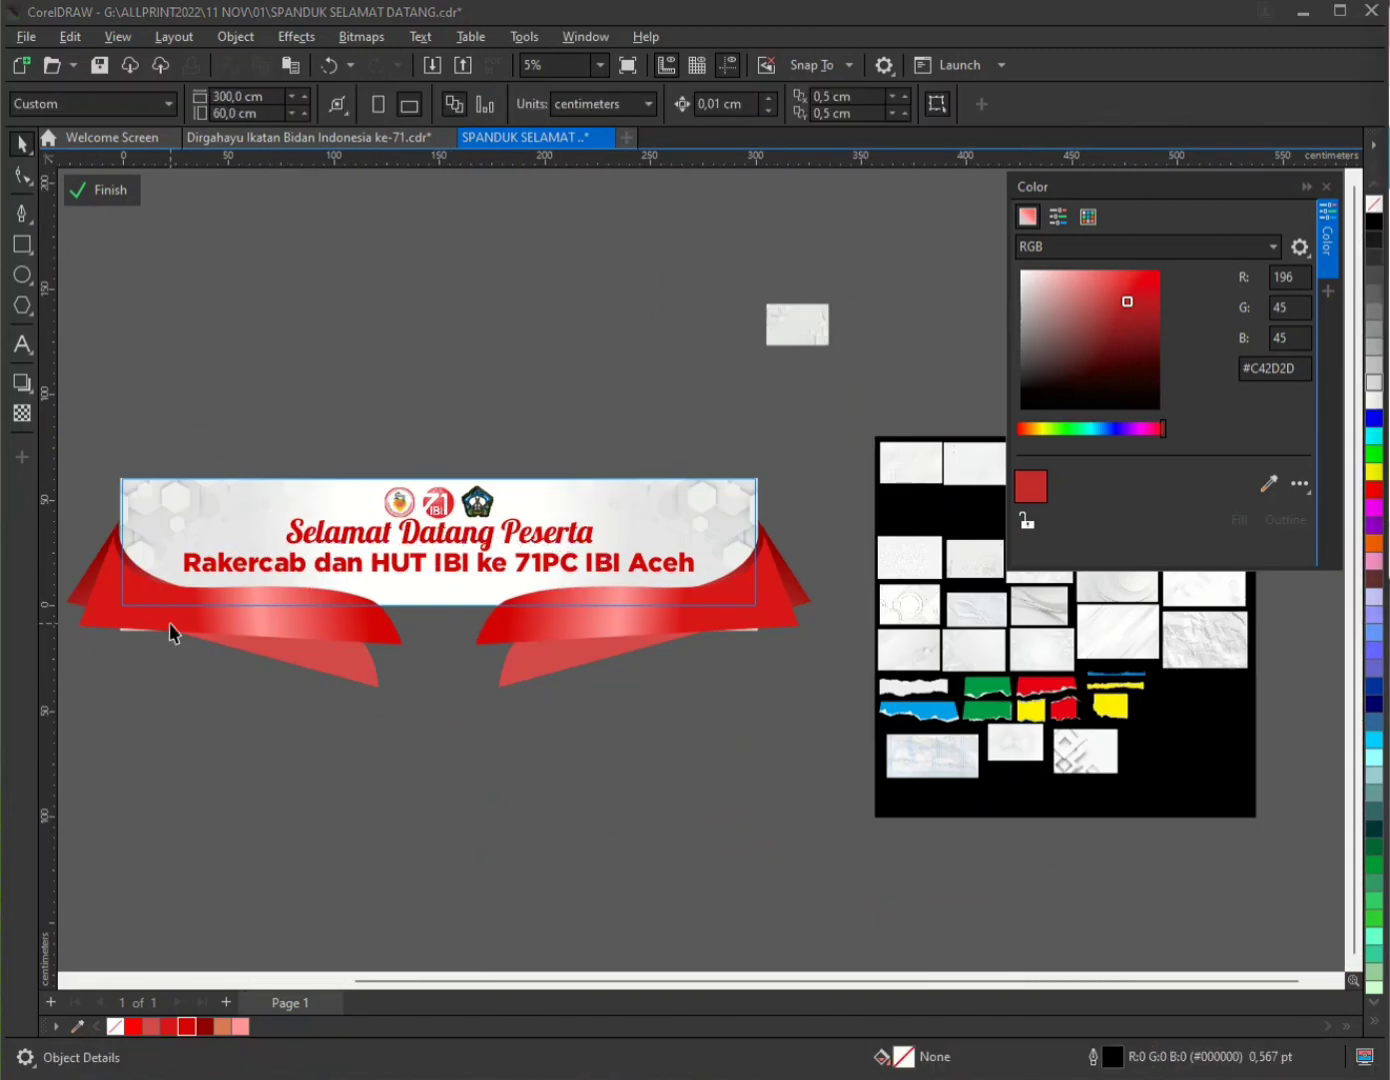
- Select both text lines and scale them down about their centre to about 207 cm wide
scroll(390, 615, up, 1)
click(466, 523)
scroll(524, 517, down, 1)
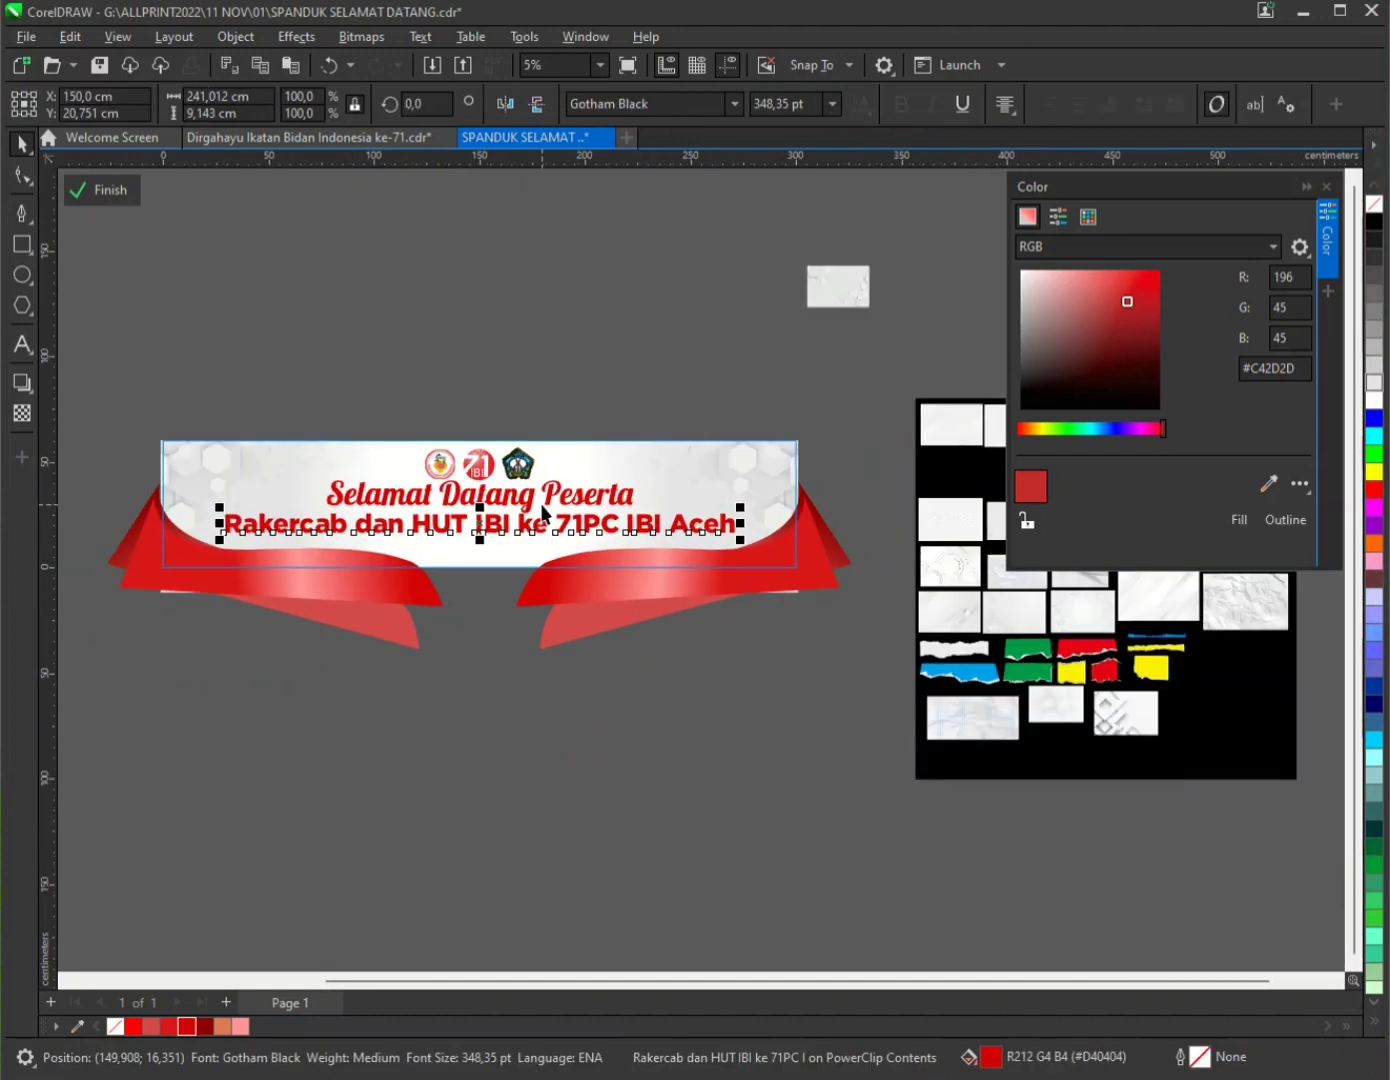
shift+click(612, 502)
drag(737, 472, 704, 479)
scroll(498, 504, up, 1)
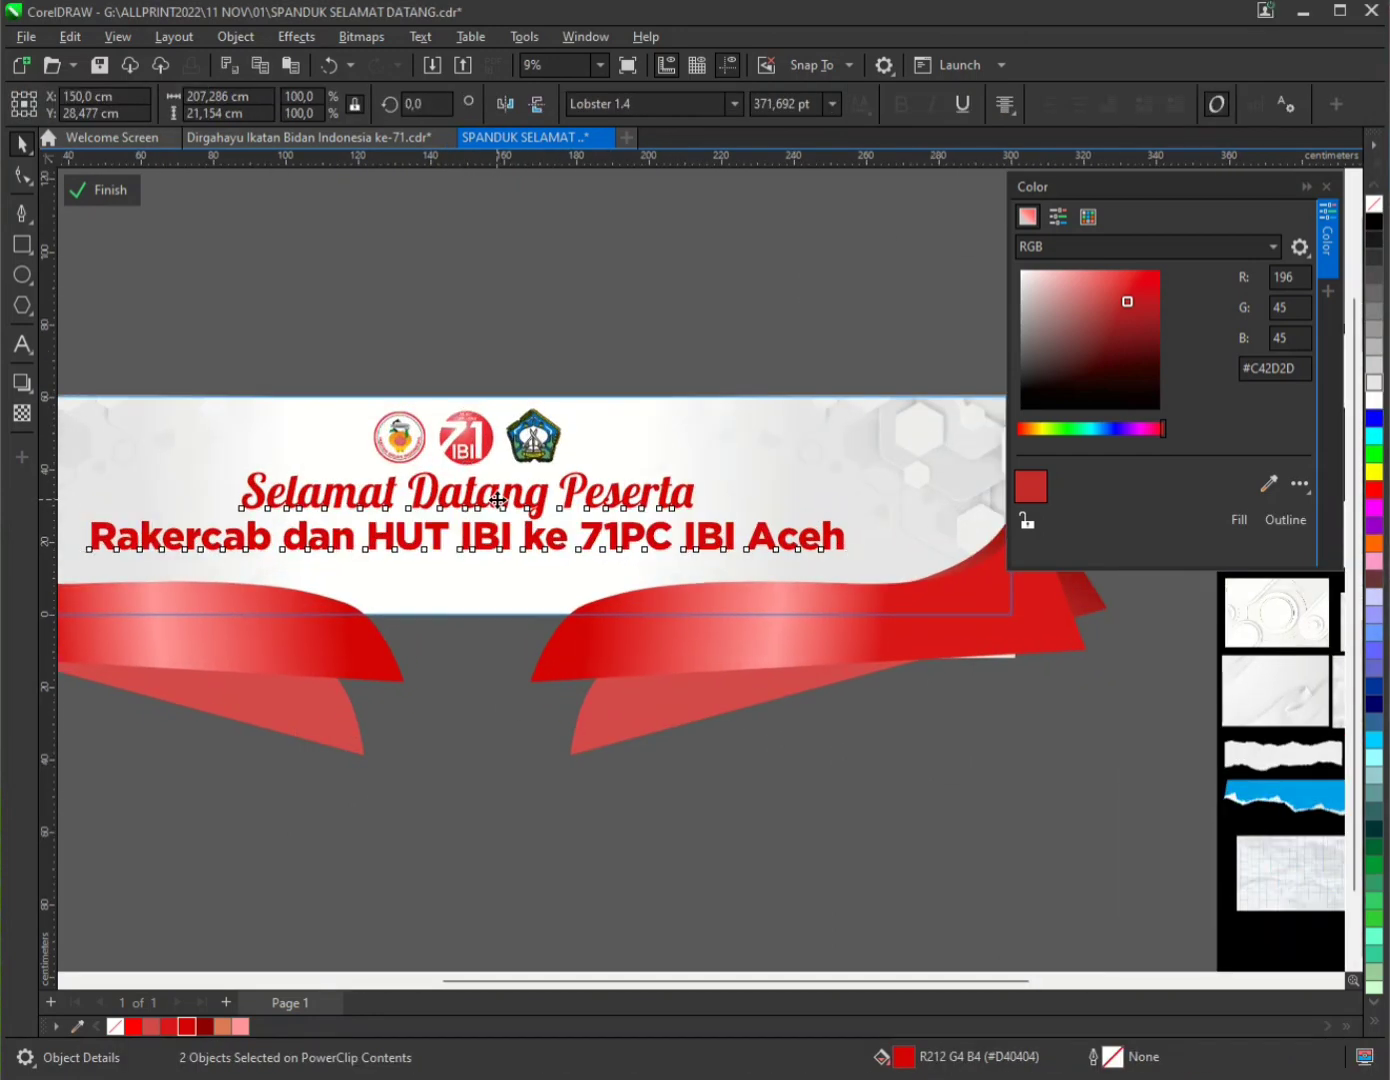
- Move both text lines up slightly and duplicate the "Rakercab dan HUT IBI" line directly beneath the original
drag(495, 497, 506, 584)
click(497, 709)
right_click(506, 585)
- Replace the duplicated line's text with "Perjalanan panjang profesi bidan mewujudkan generasi unggul menuju indonesia maju" in quotation marks
double_click(506, 584)
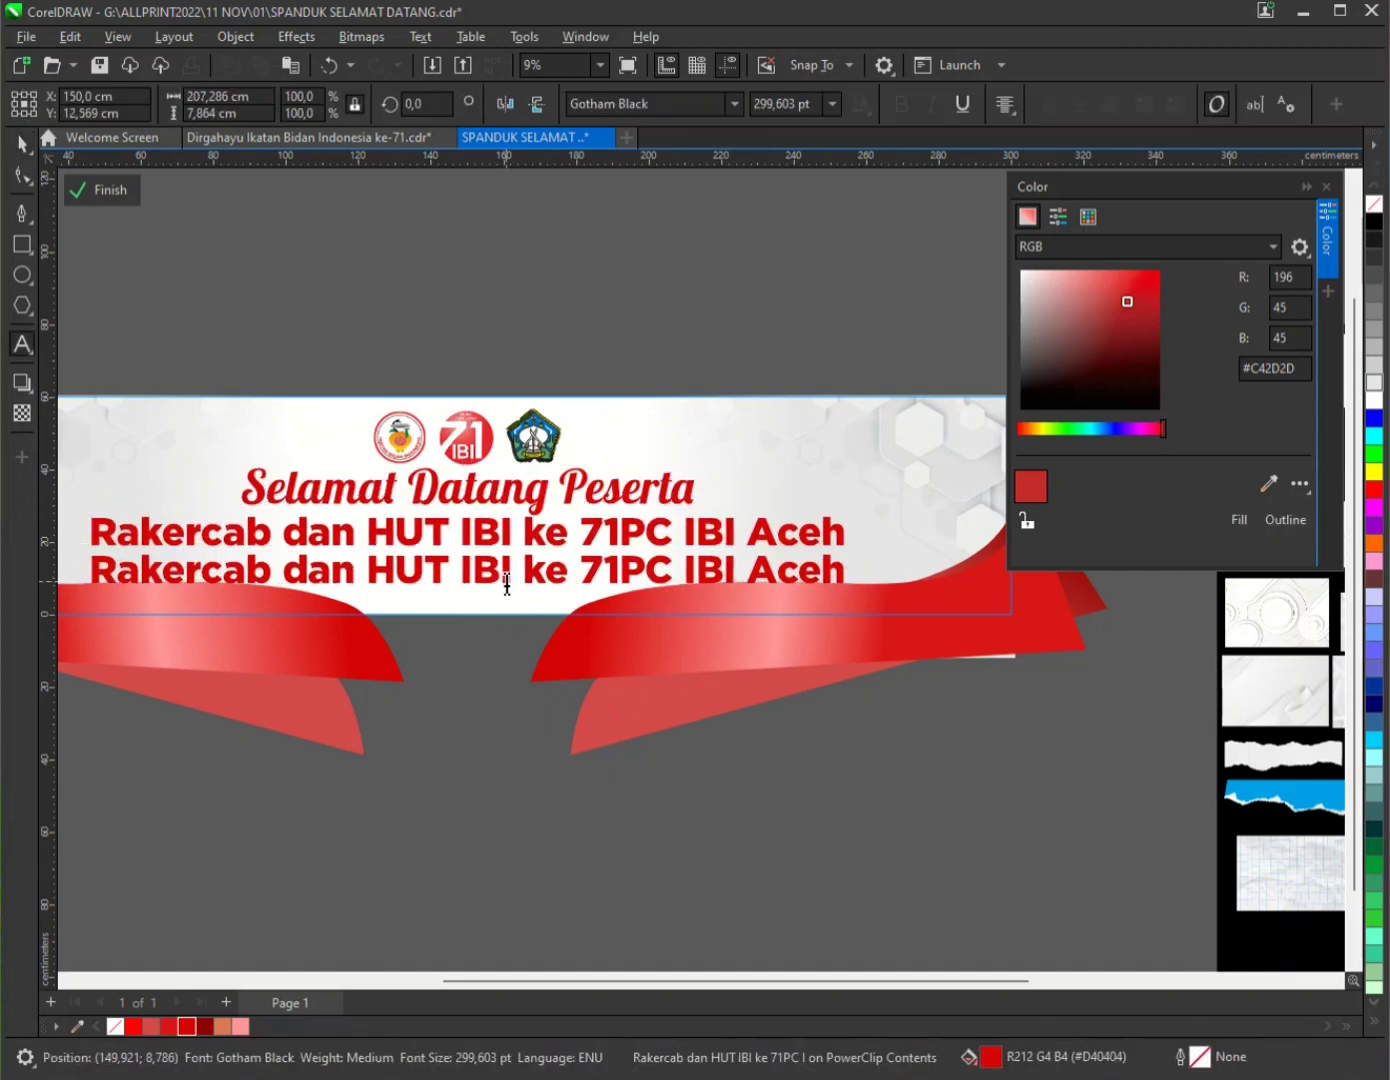
key(ctrl+a)
text(Perjalanan panjang profesi bidan mewujudkan generasi unggul menuju Indonesia maju)
click(19, 150)
- Scale the quote line down to about 207 cm wide, matching the line above
scroll(612, 620, down, 3)
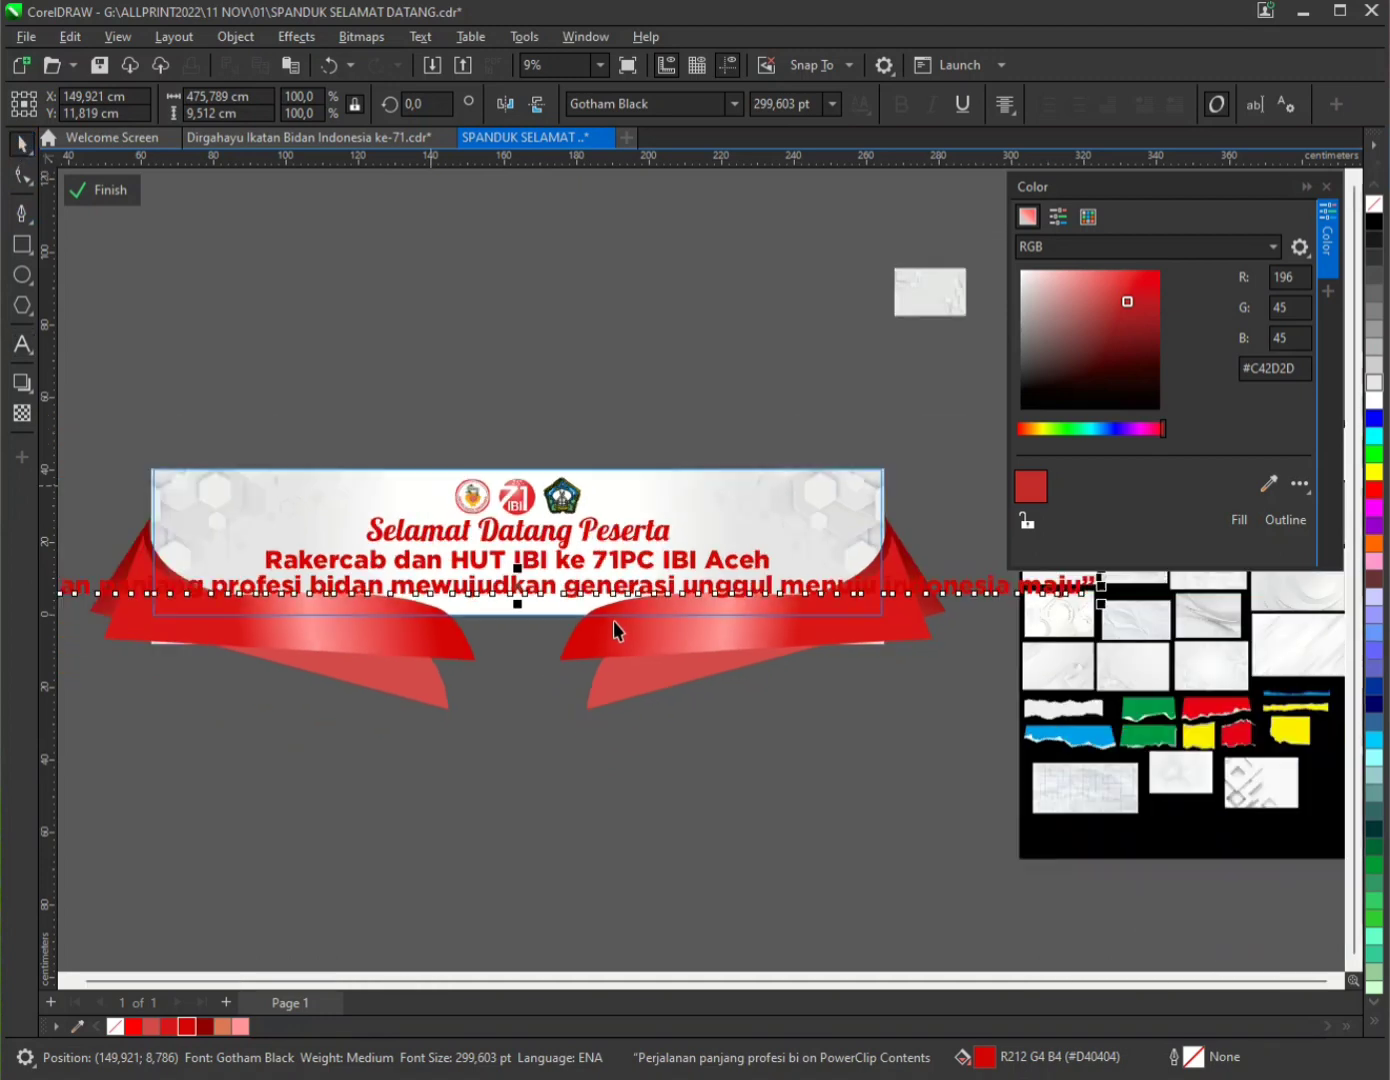
drag(882, 590, 699, 613)
scroll(562, 623, up, 2)
scroll(525, 620, up, 2)
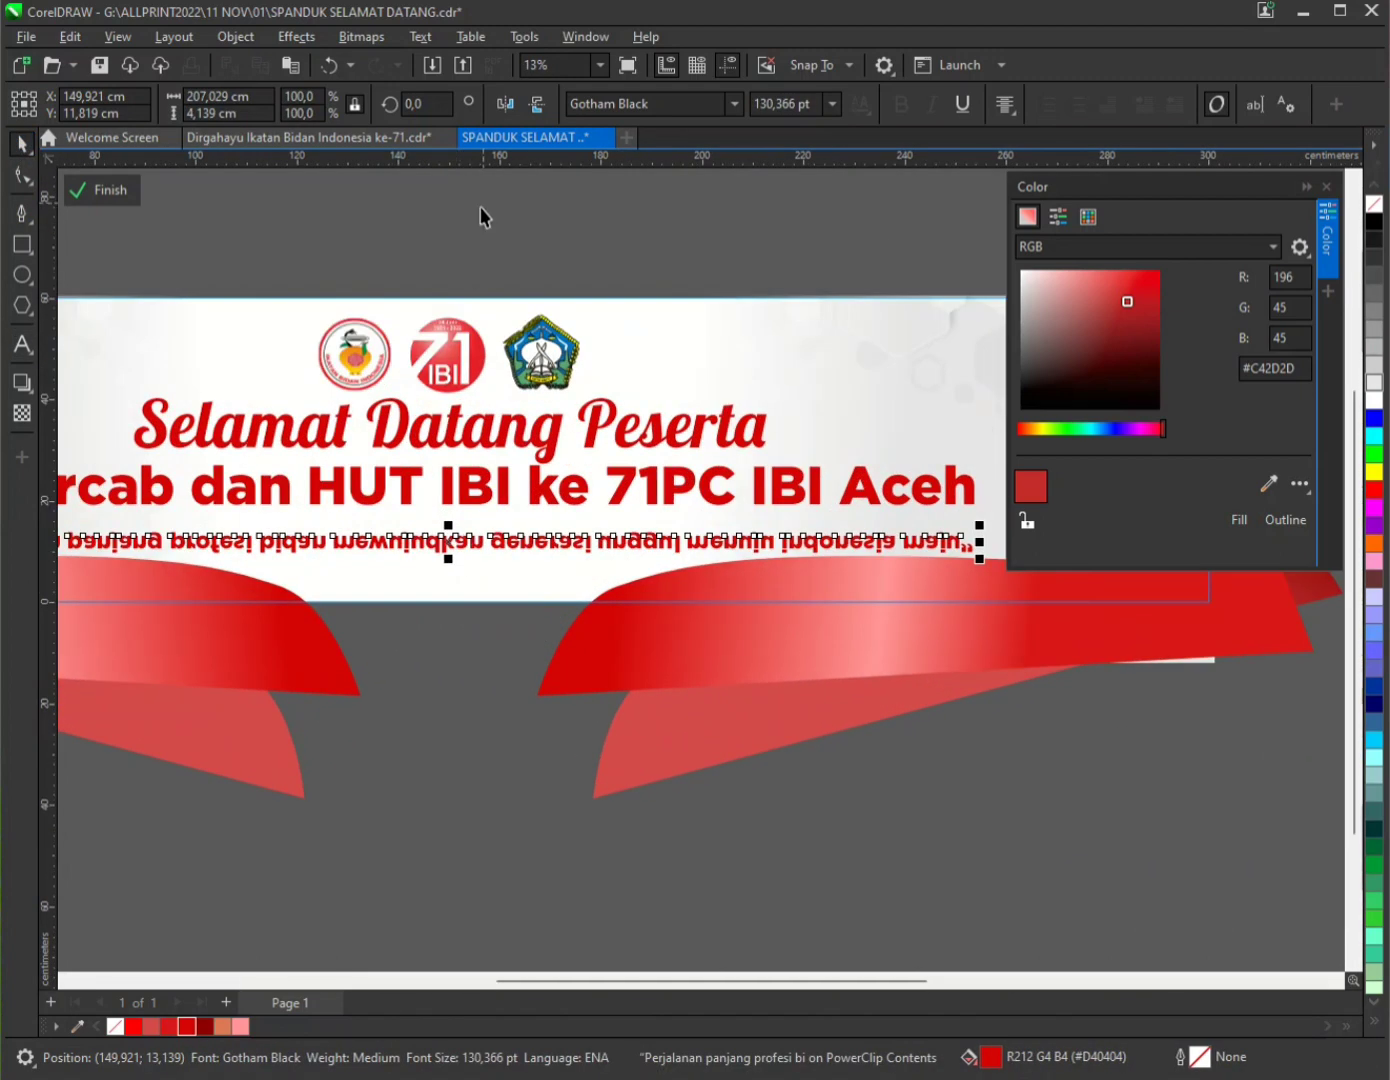
- Mirror the flipped quote line so that it reads upright from left to right
click(536, 104)
click(509, 105)
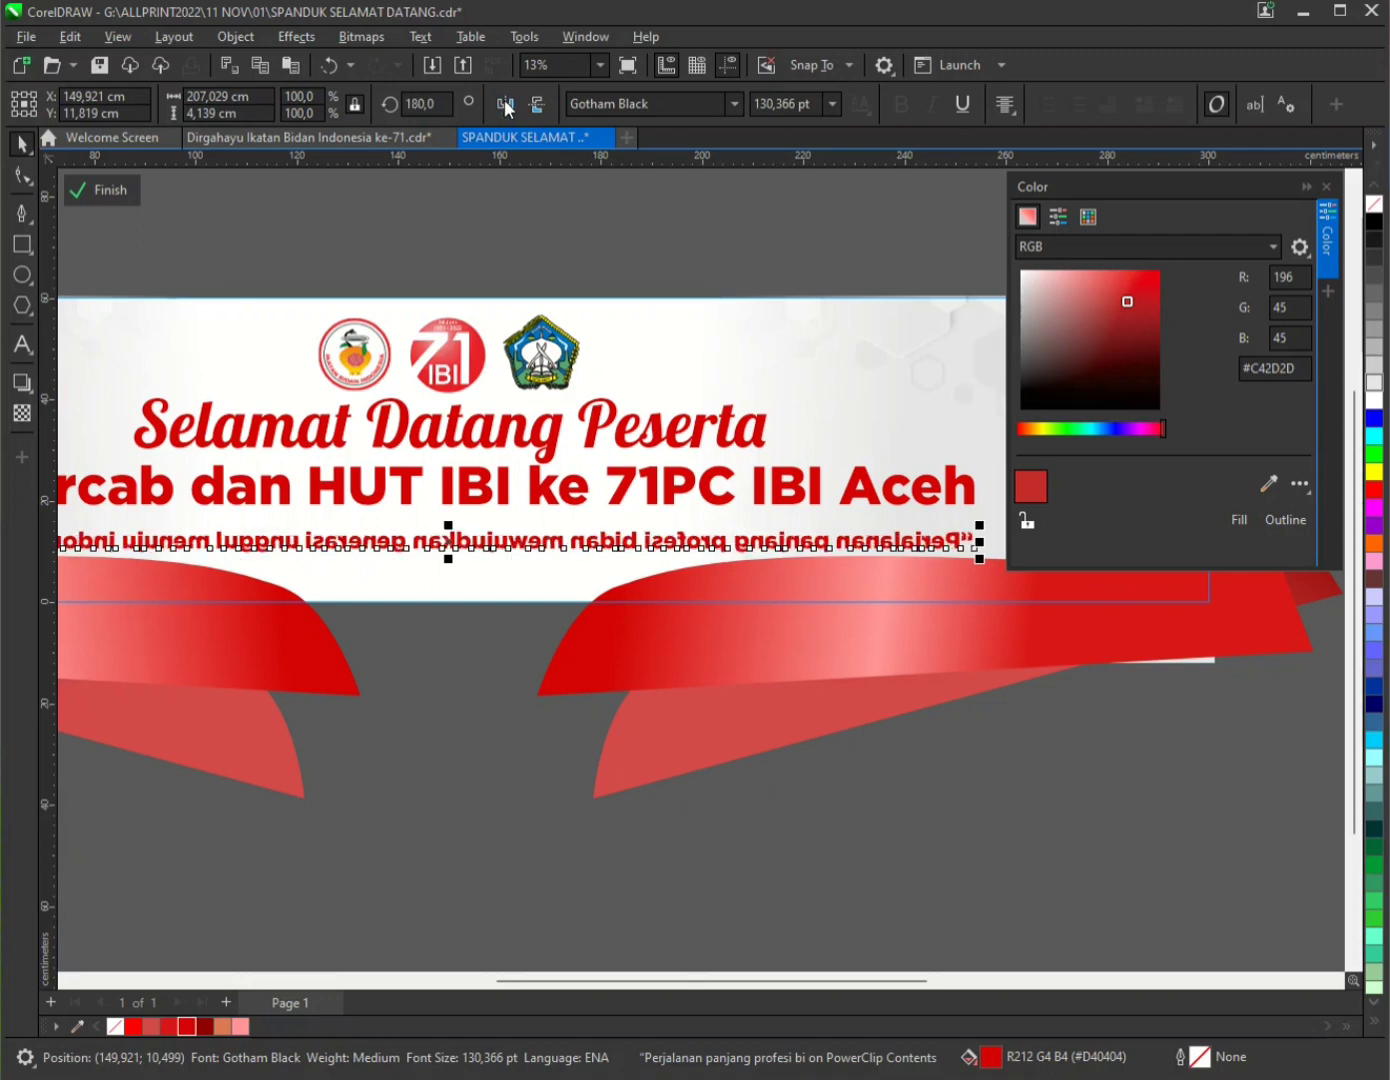
click(506, 105)
scroll(499, 550, down, 2)
click(500, 549)
scroll(484, 464, up, 1)
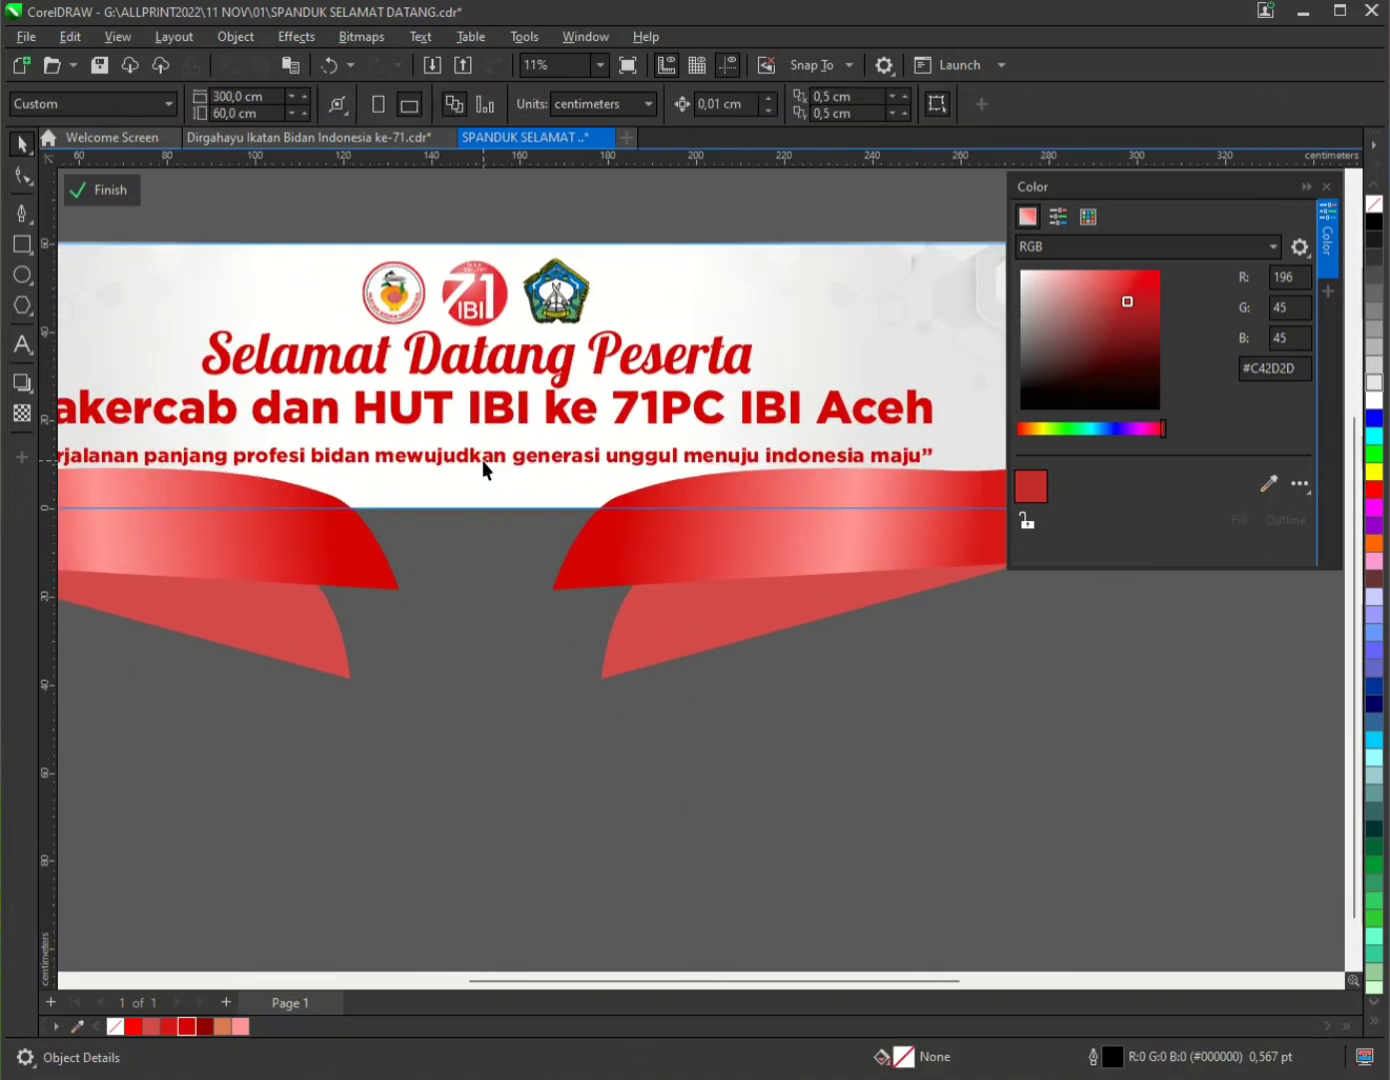
- Move the quote line up closer to the "Rakercab dan HUT IBI" line
click(483, 460)
scroll(487, 464, down, 1)
click(492, 587)
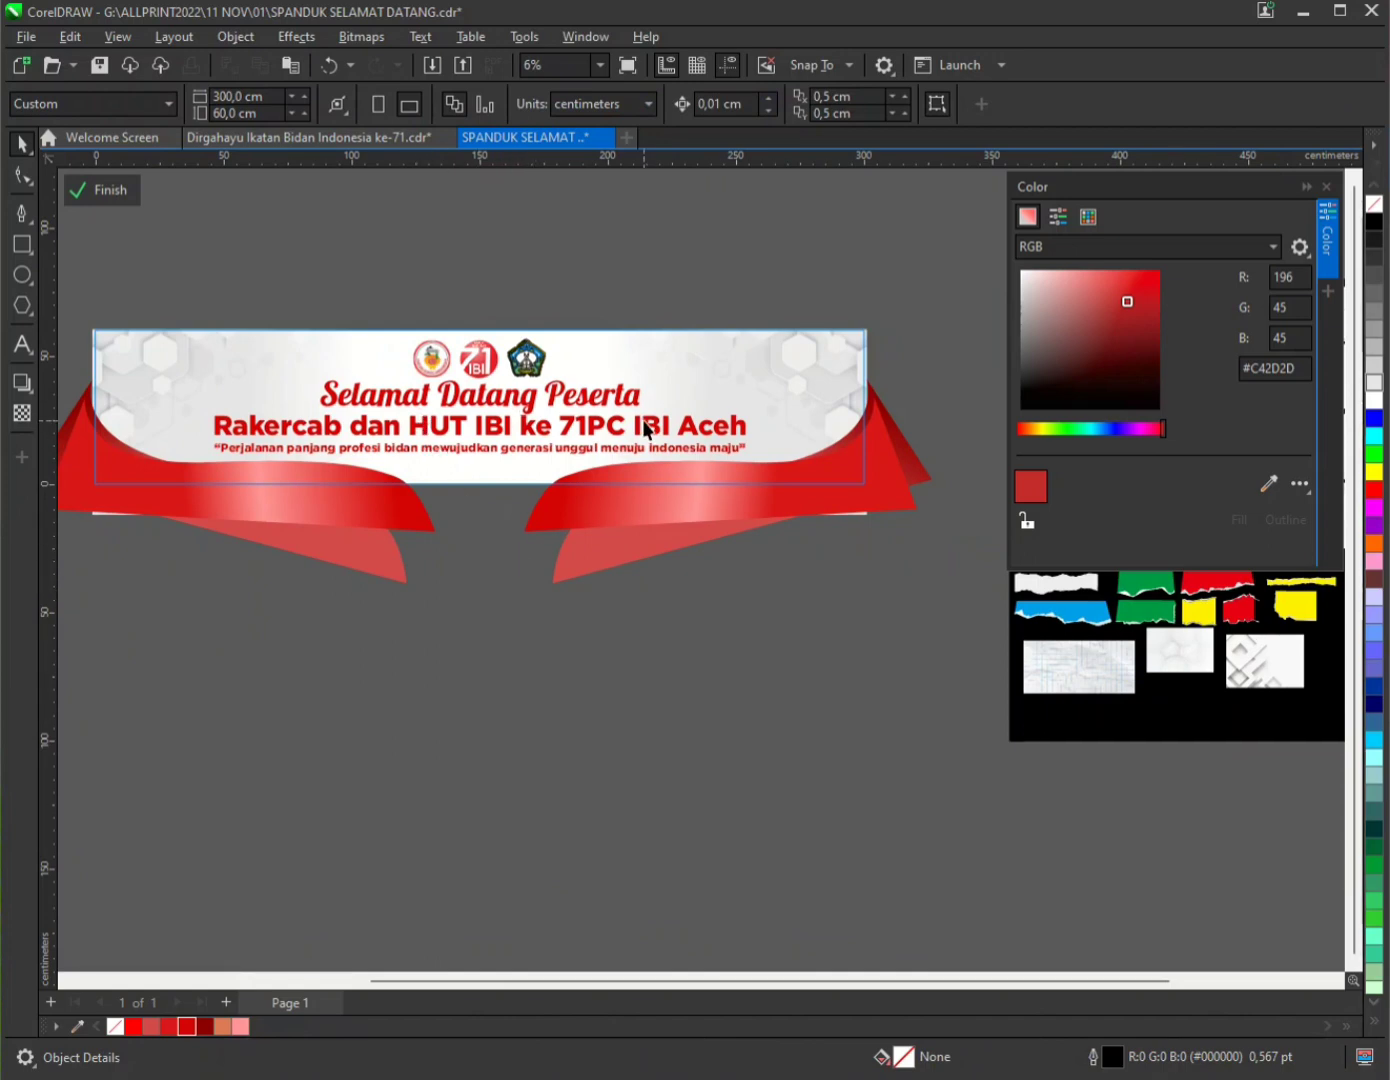
- Scale the logo group down about its centre to about 43.5 cm wide
scroll(508, 372, up, 1)
click(510, 370)
drag(587, 318, 525, 335)
scroll(520, 375, up, 1)
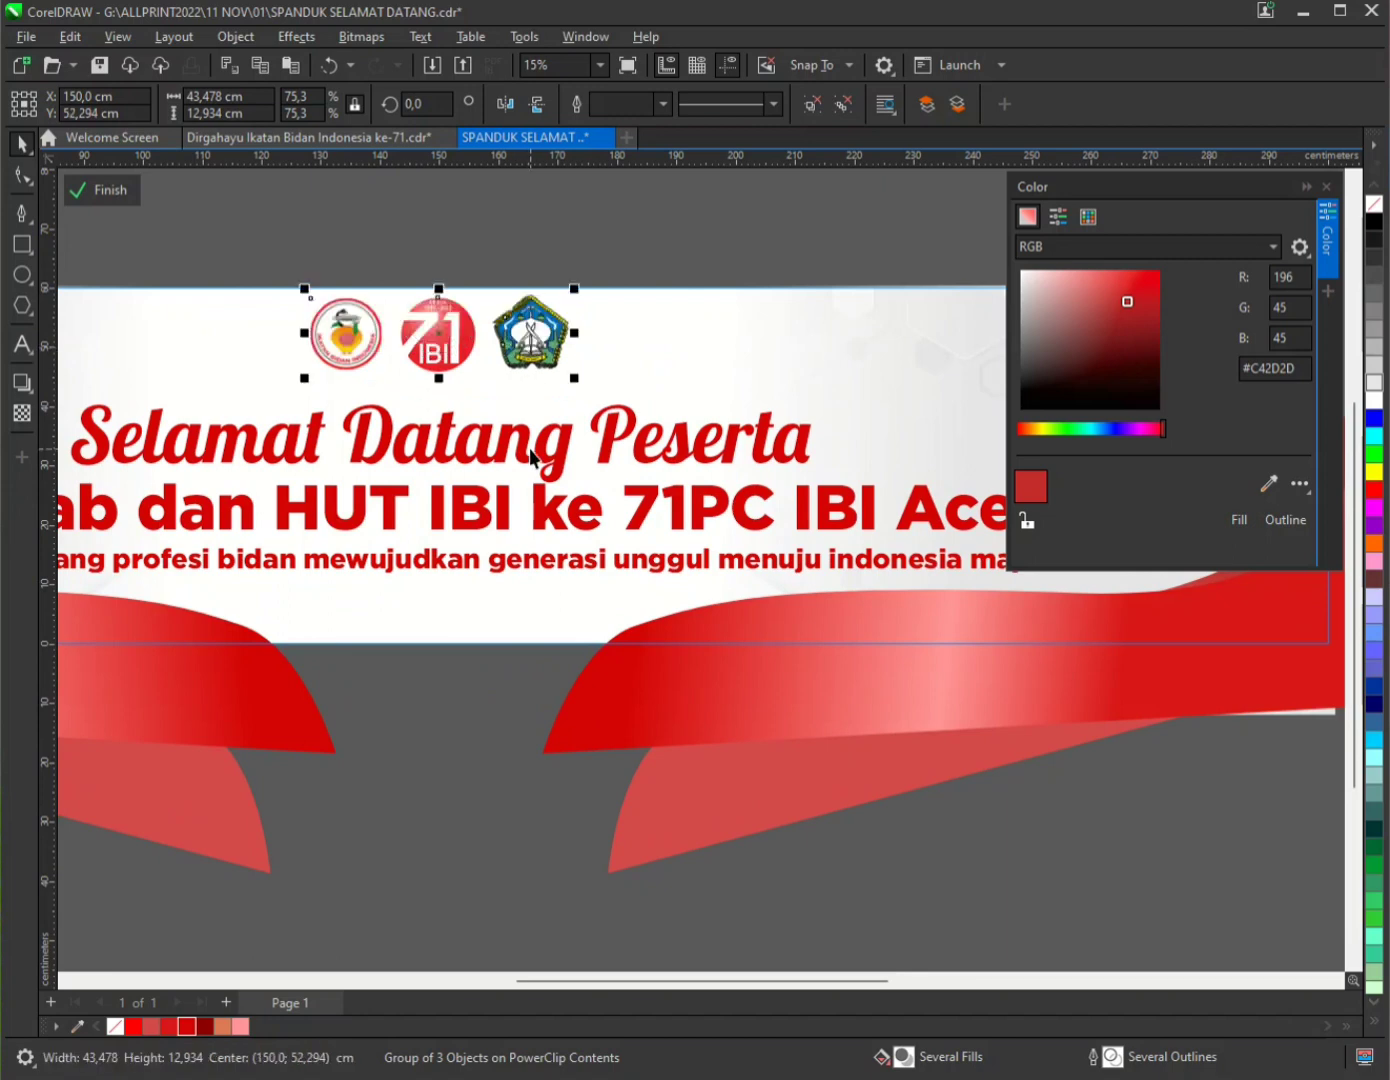
- Move the heading, the "Rakercab dan HUT IBI" line and the quote up one by one, closer to the logos
click(520, 450)
drag(522, 452, 522, 428)
drag(536, 513, 537, 495)
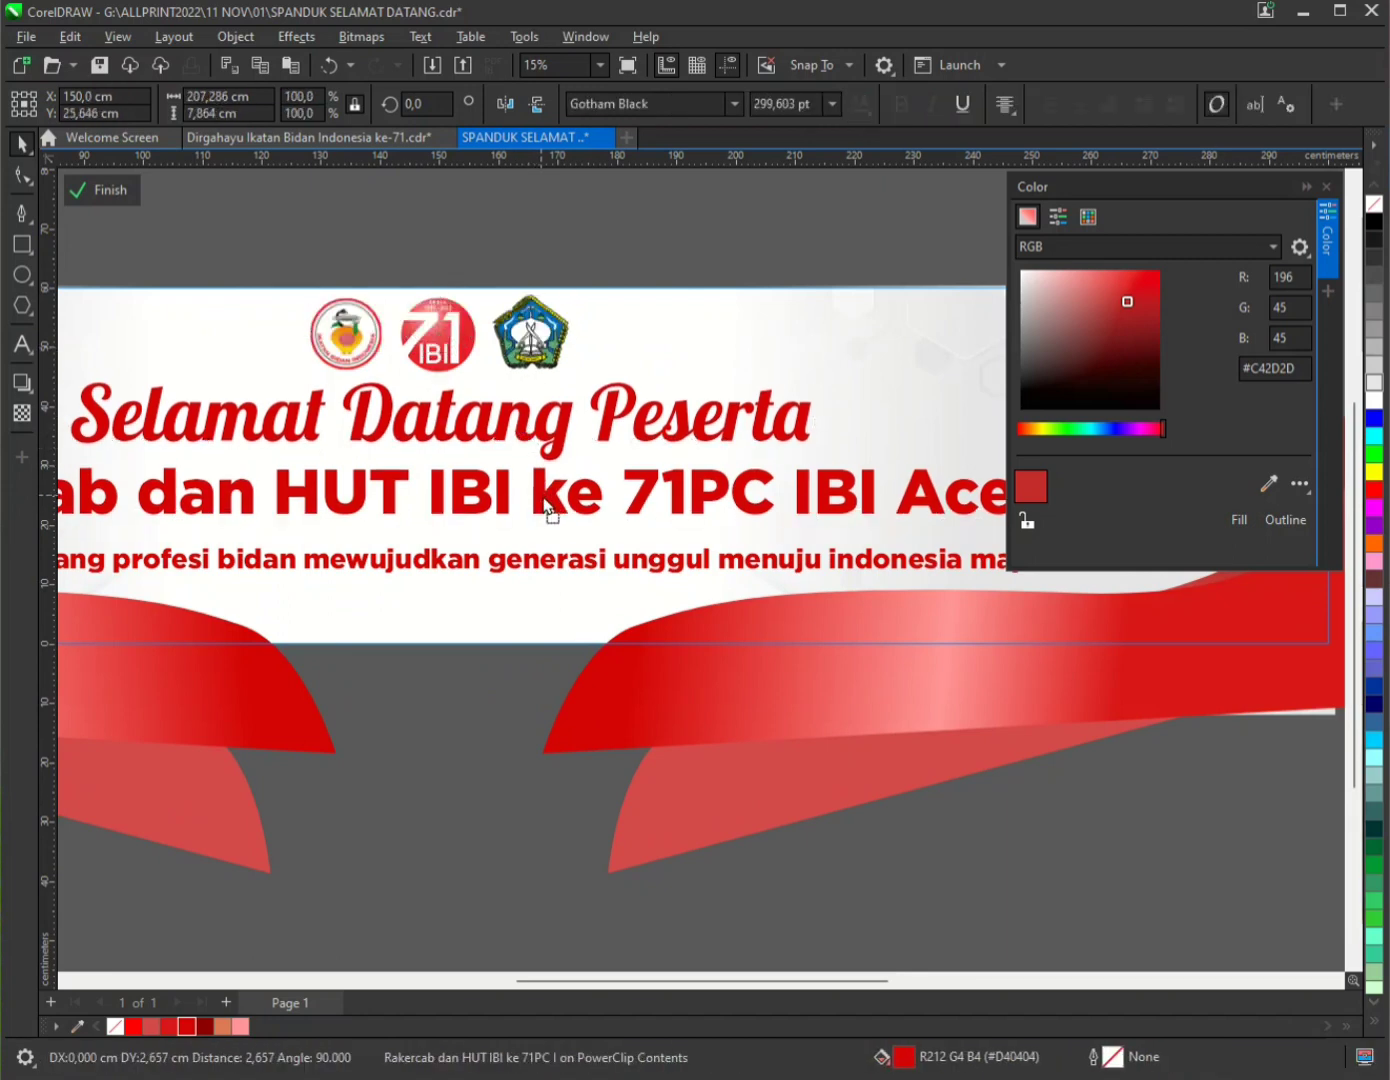
drag(556, 580, 556, 561)
- Select all three text lines and scale them up about their centre to about 237 cm wide
shift+click(562, 493)
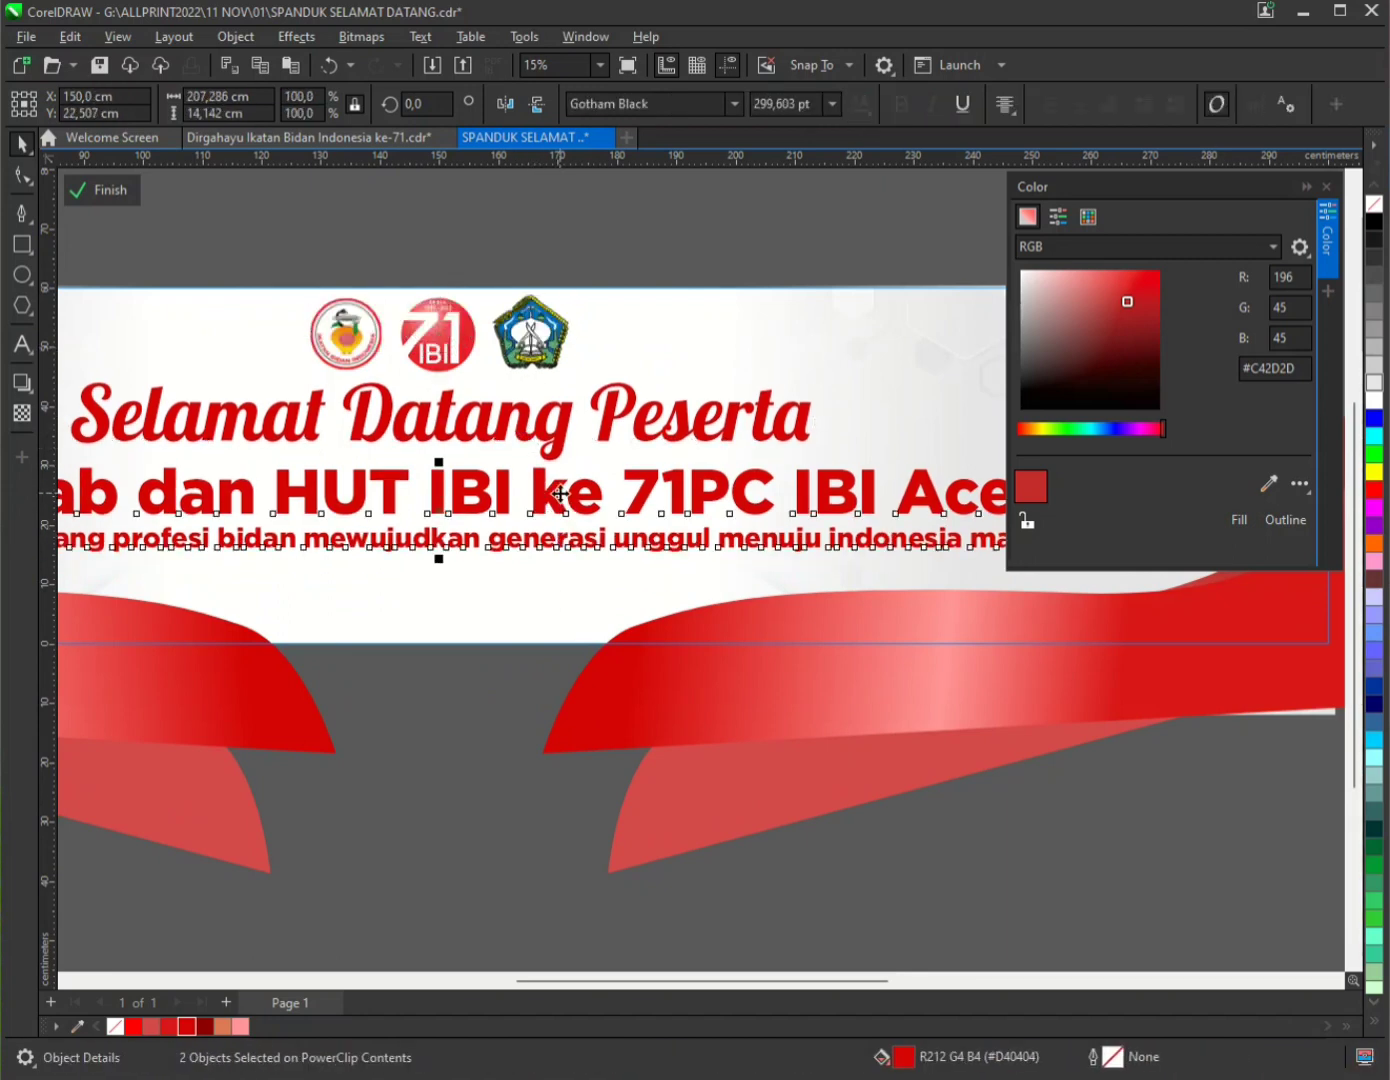
scroll(711, 515, down, 2)
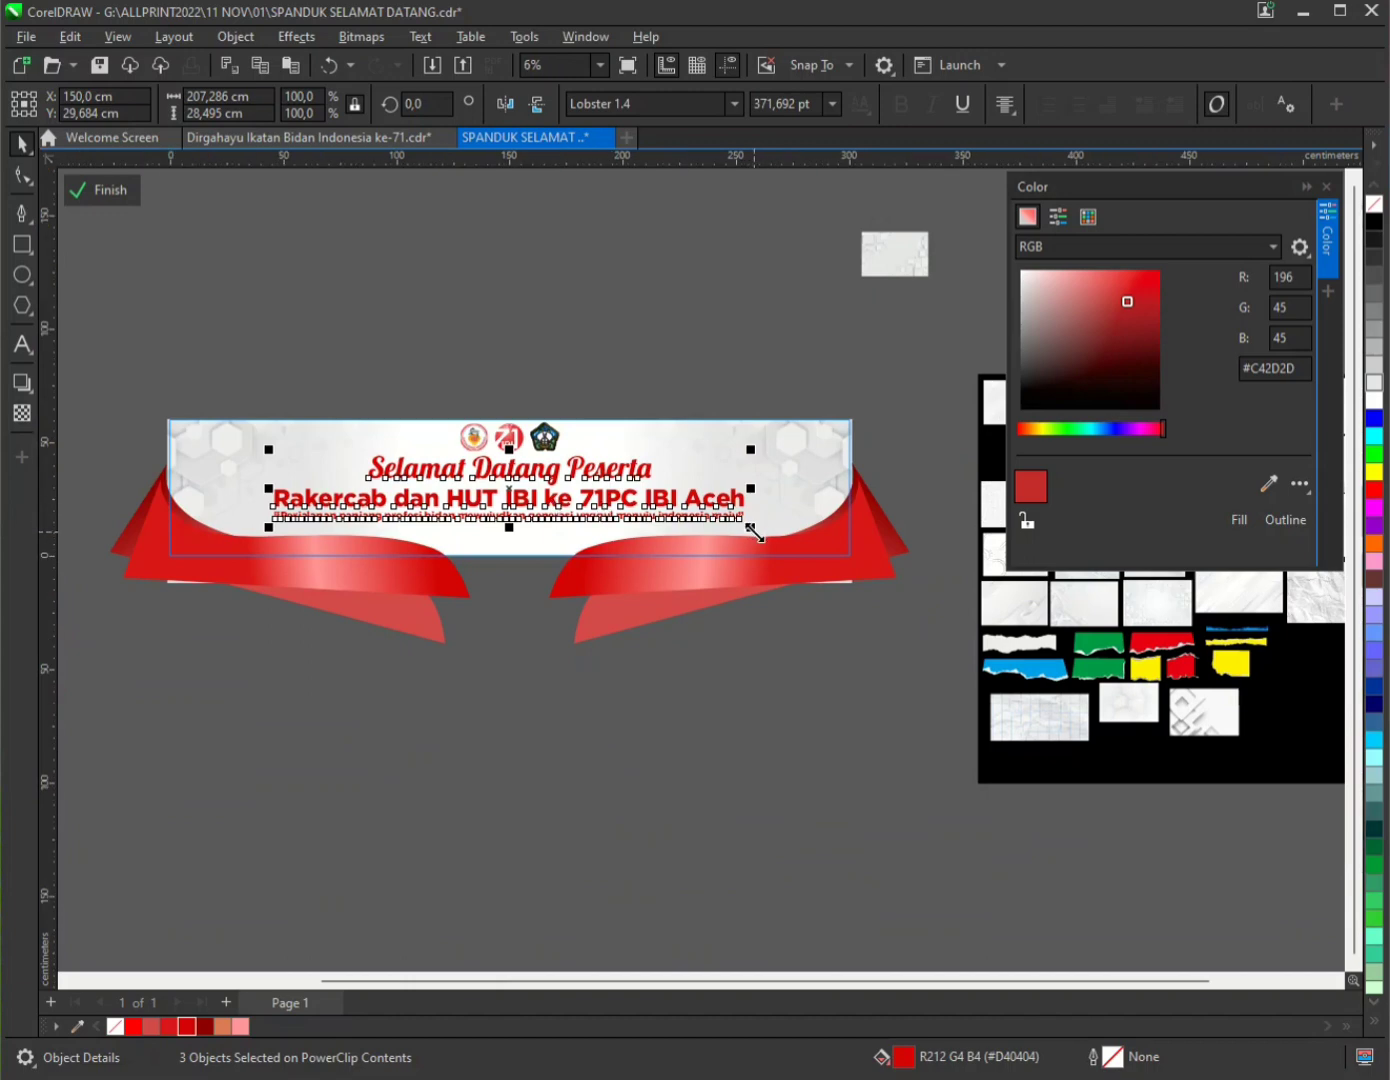
drag(755, 536, 792, 542)
- Move the three text lines down slightly, to a vertical position of about 28.07 cm
scroll(563, 480, up, 1)
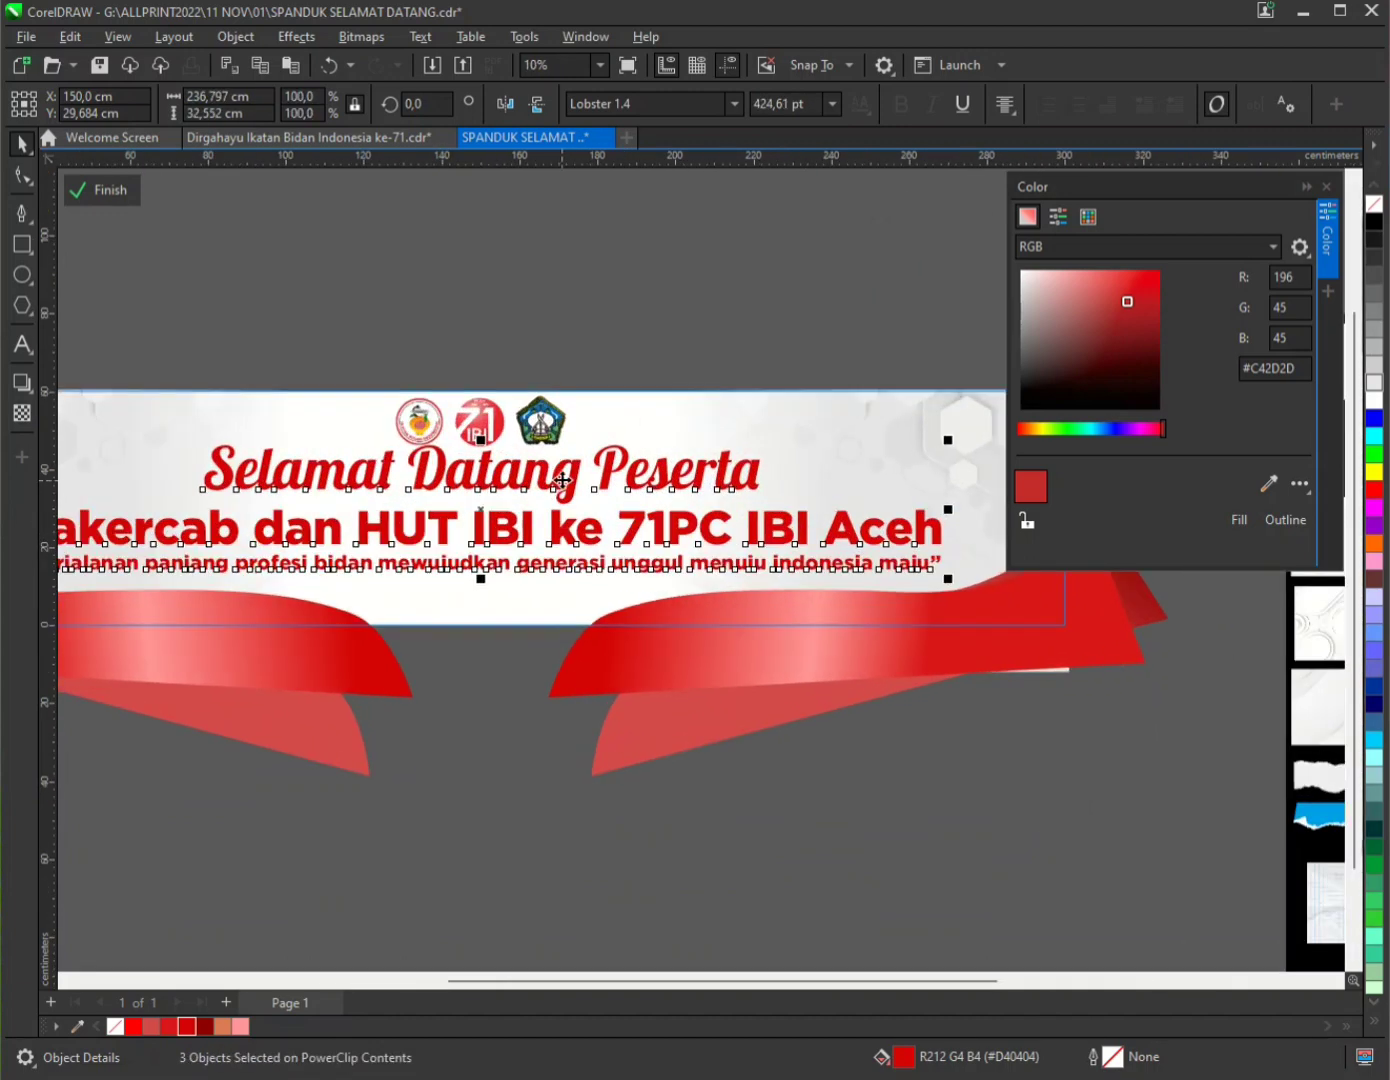
scroll(556, 480, down, 1)
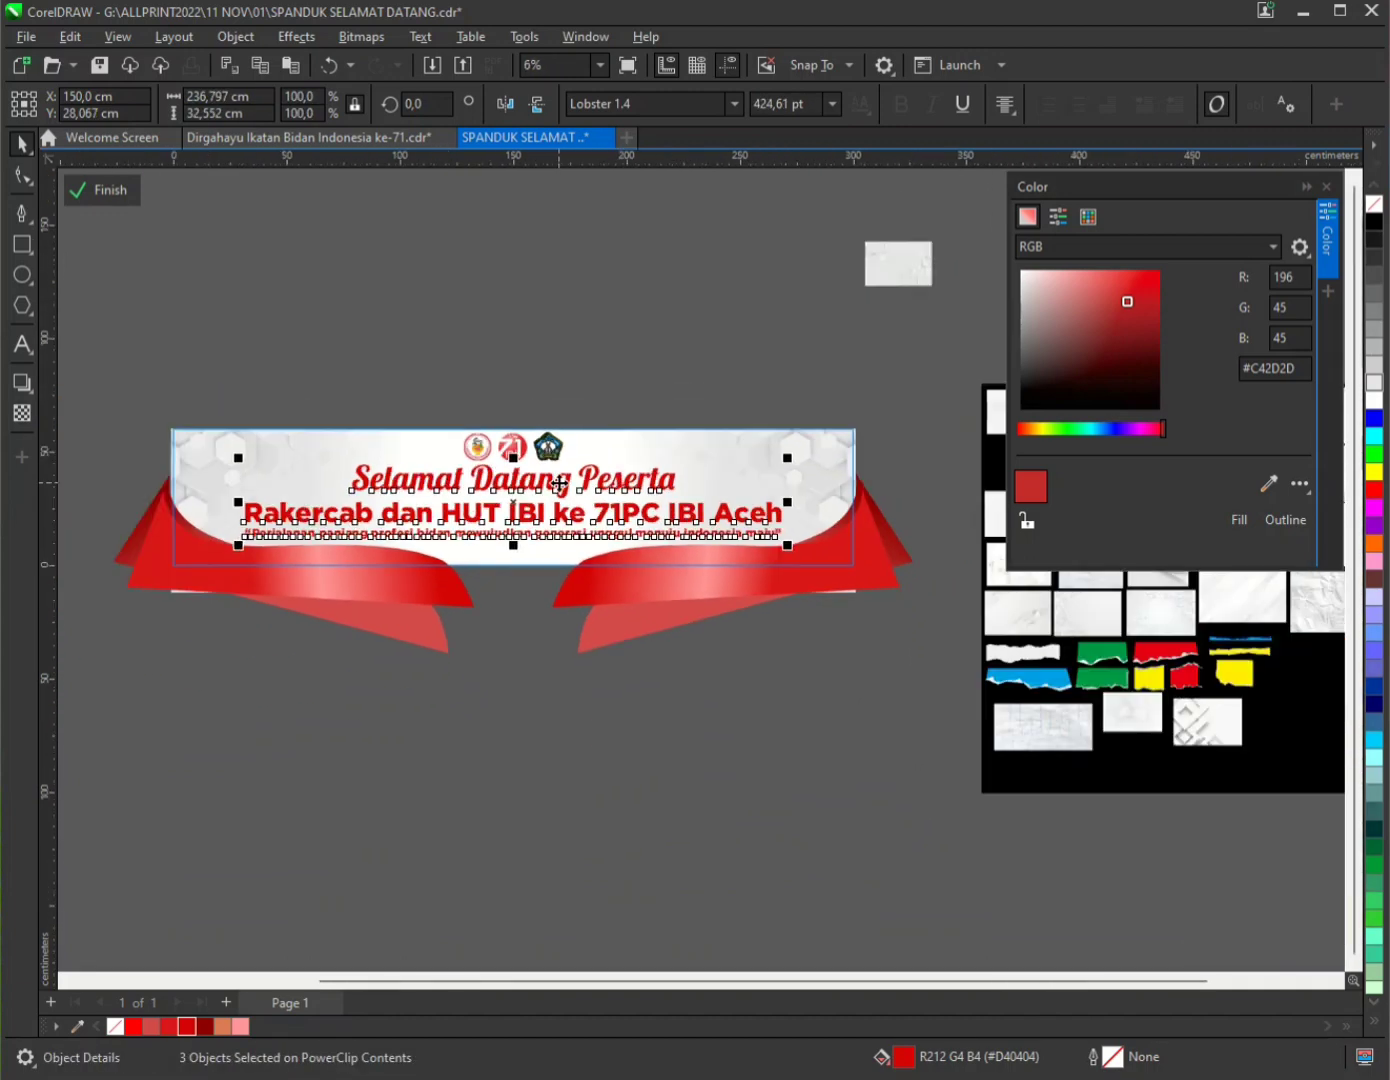
scroll(552, 483, up, 1)
key(Escape)
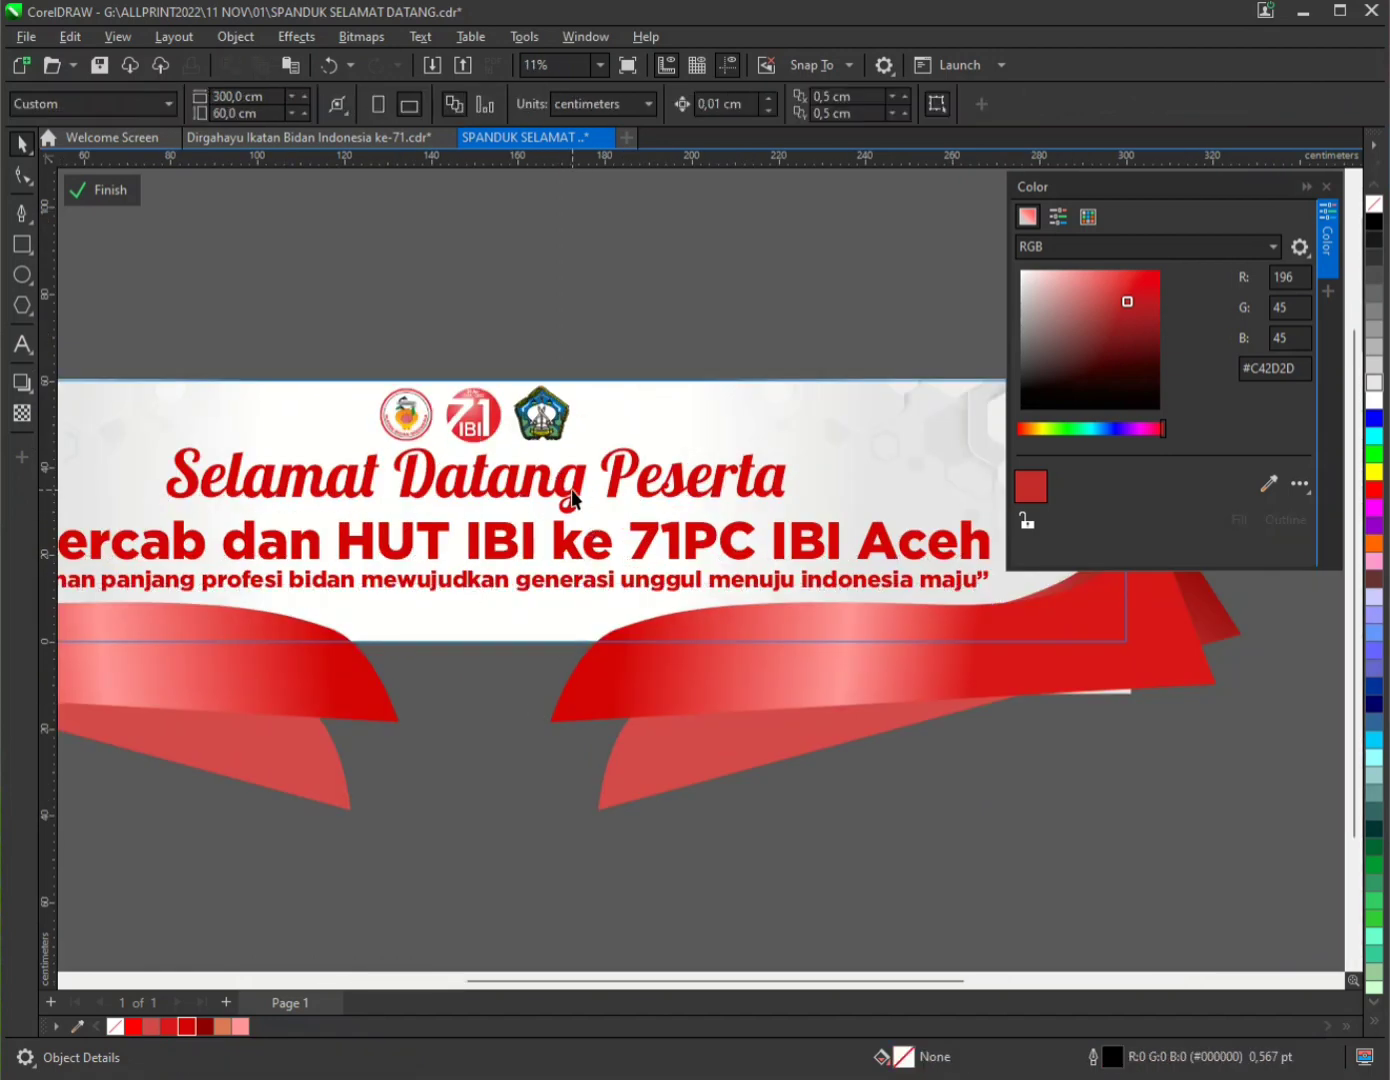
- Give the "Selamat Datang Peserta" heading a 36 pt outline placed behind the fill and scaling with the object
click(572, 500)
scroll(572, 500, up, 1)
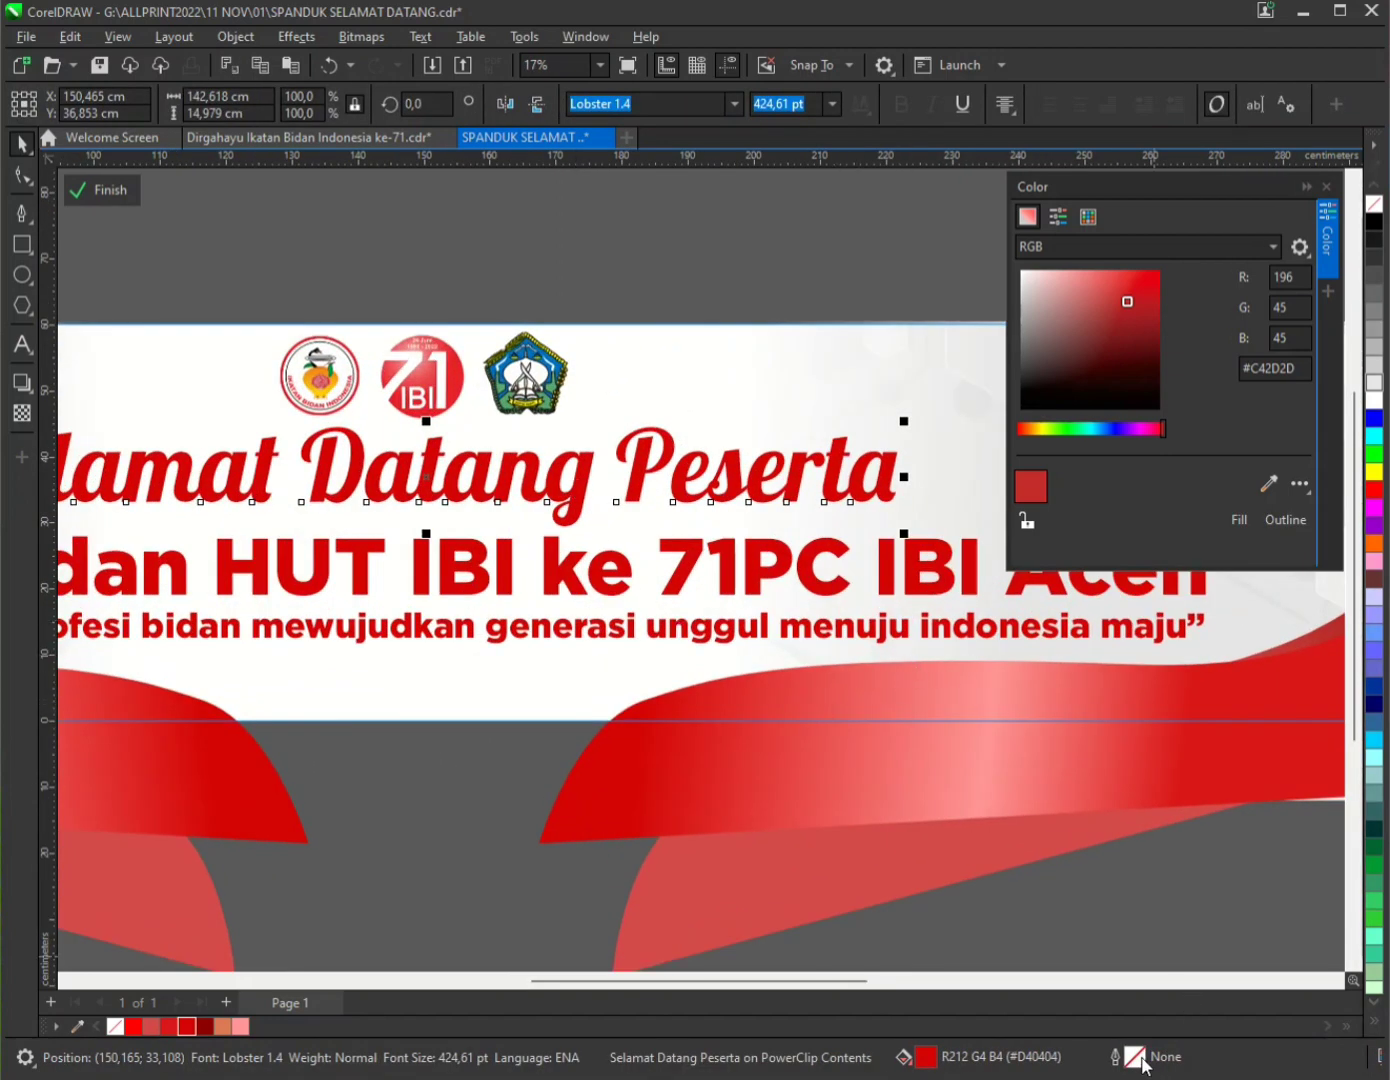
double_click(1137, 1057)
click(564, 470)
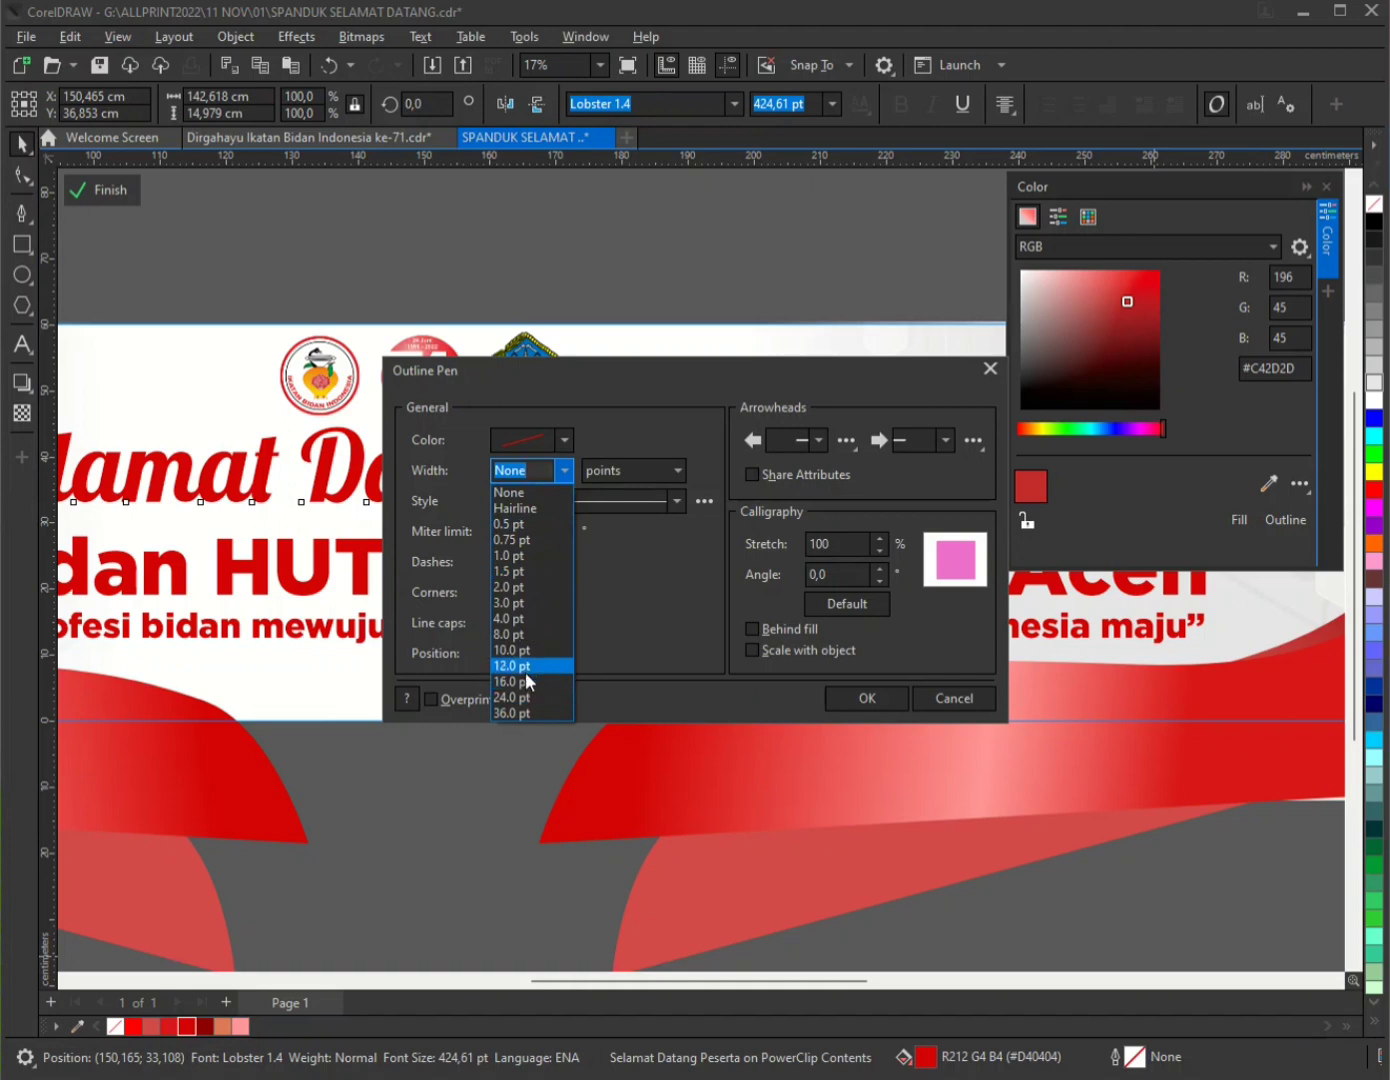
click(523, 589)
click(564, 470)
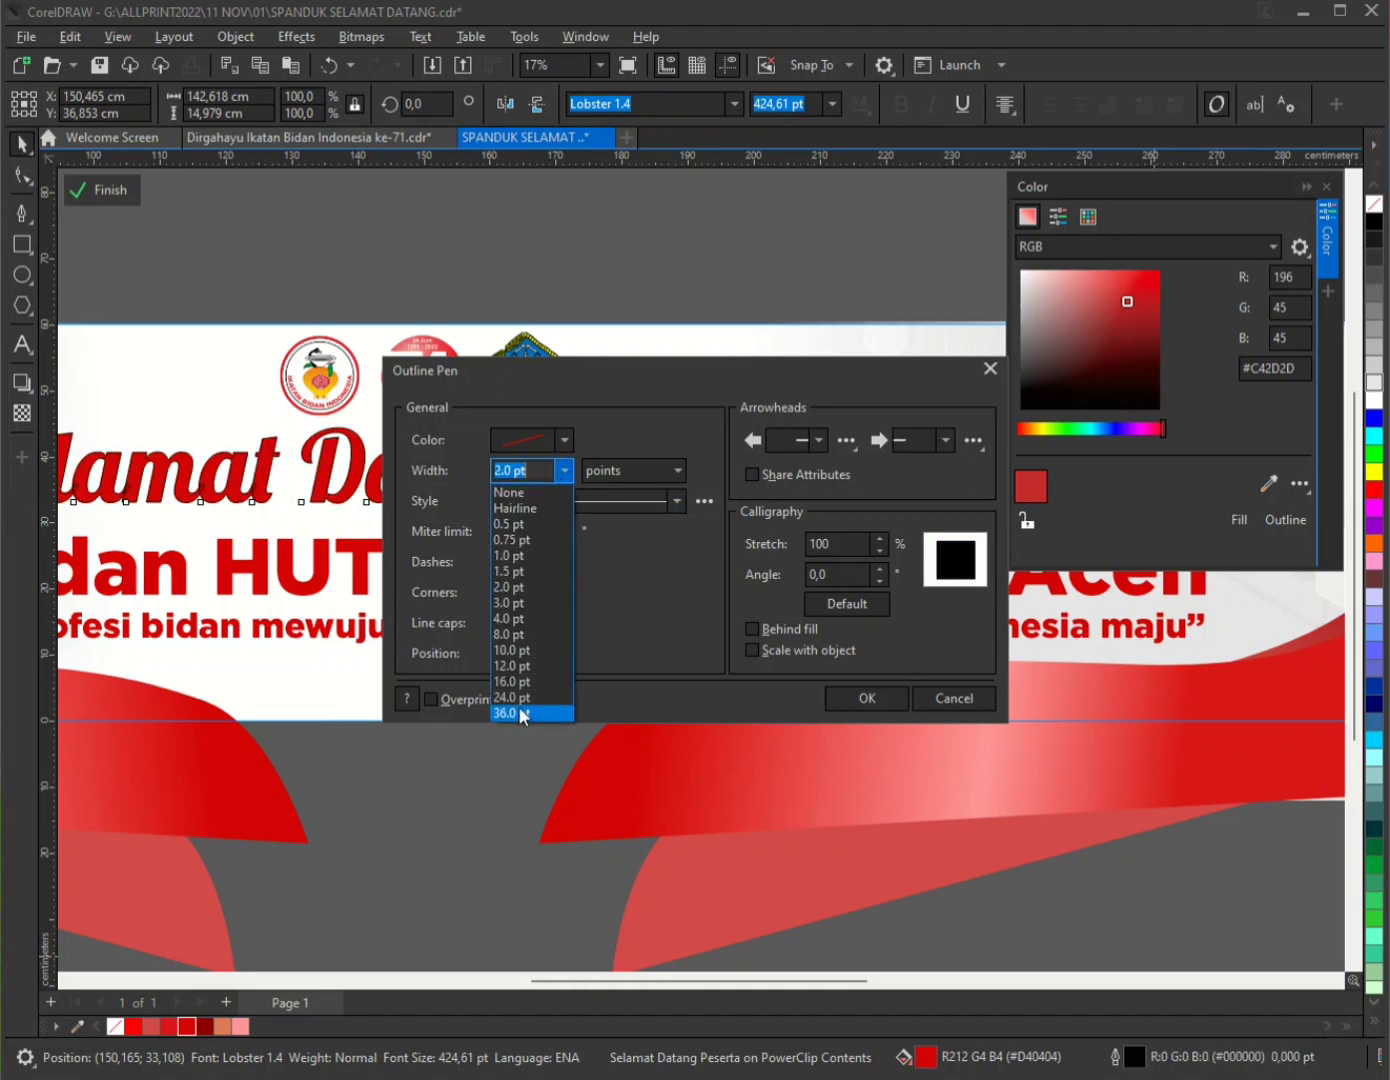
click(516, 712)
click(503, 652)
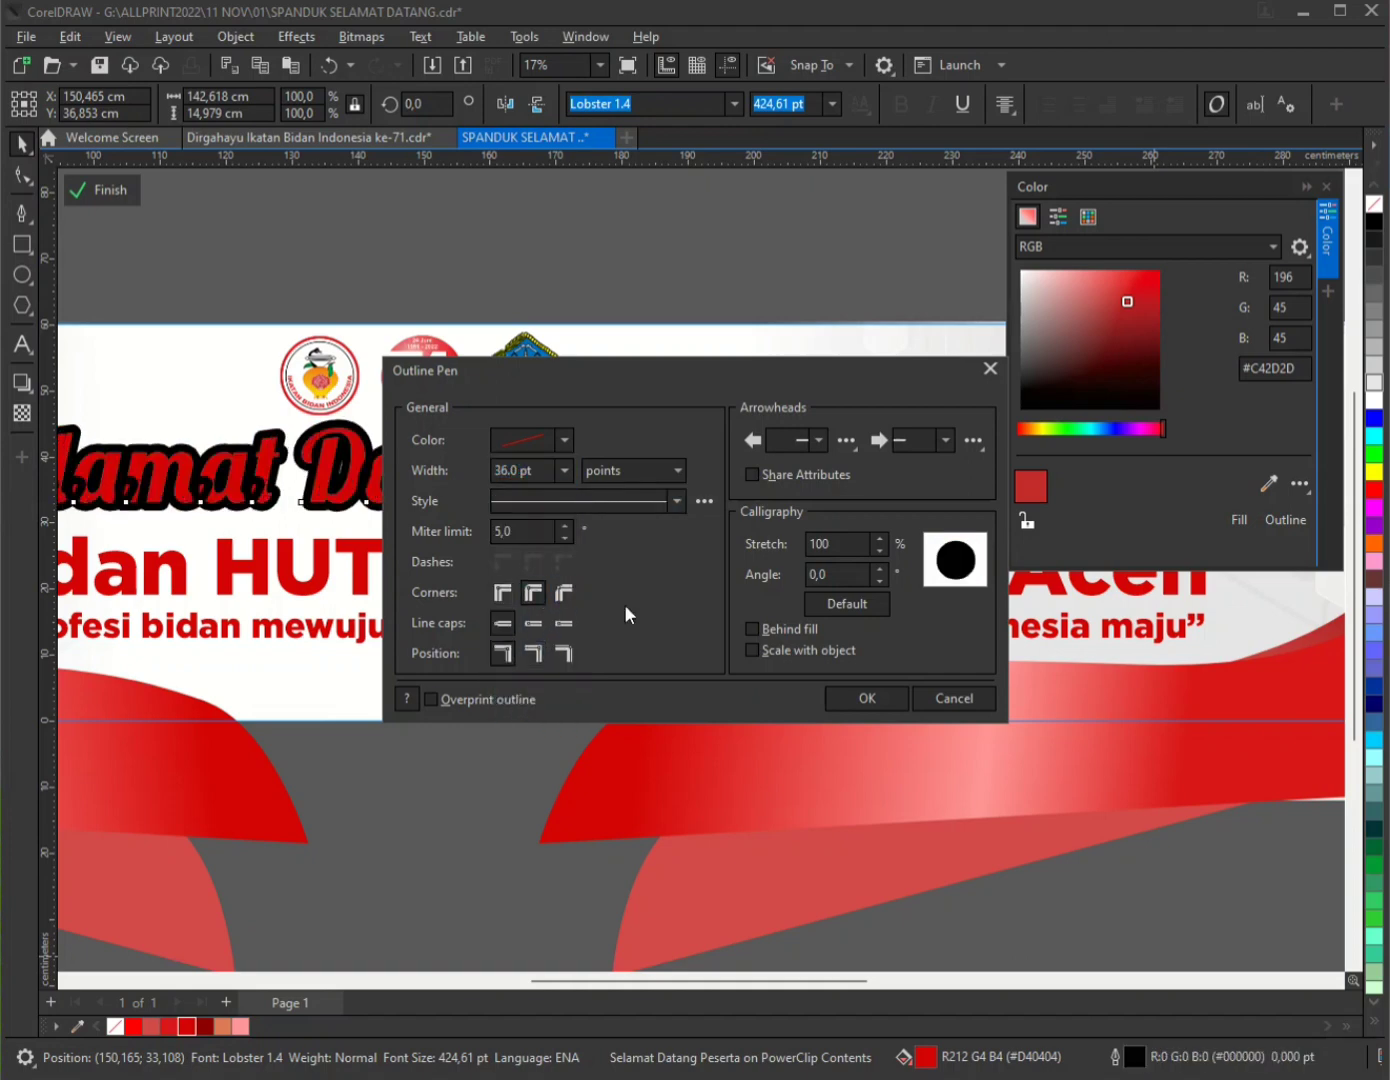
click(751, 631)
click(758, 650)
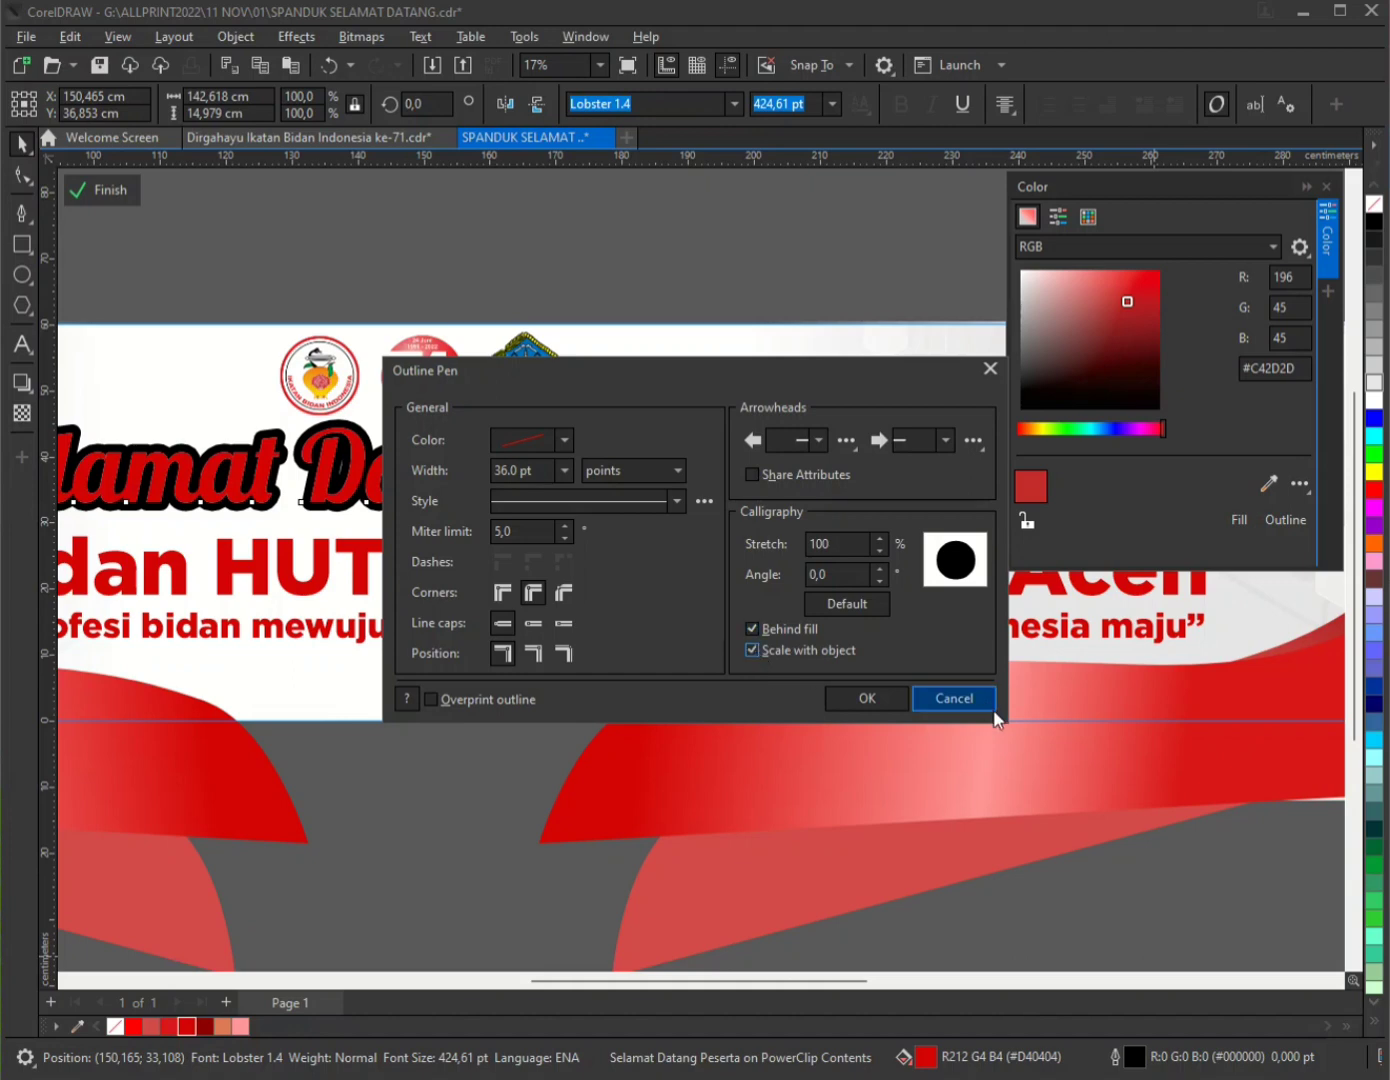
click(866, 699)
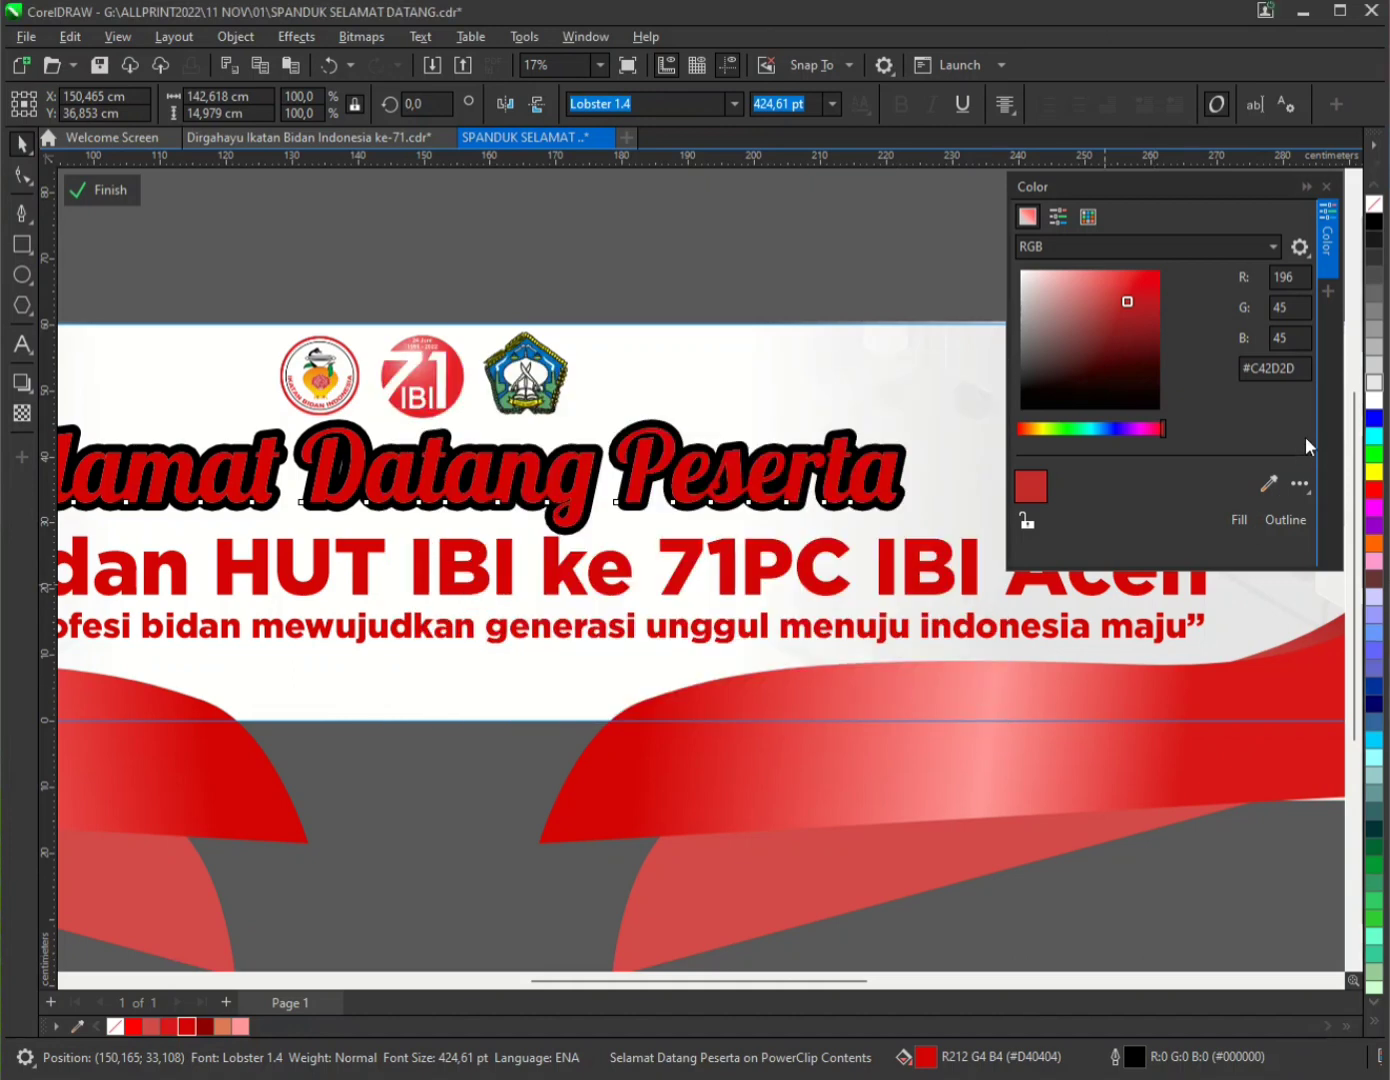
- Colour the heading's outline white
click(1371, 400)
key(ctrl+z)
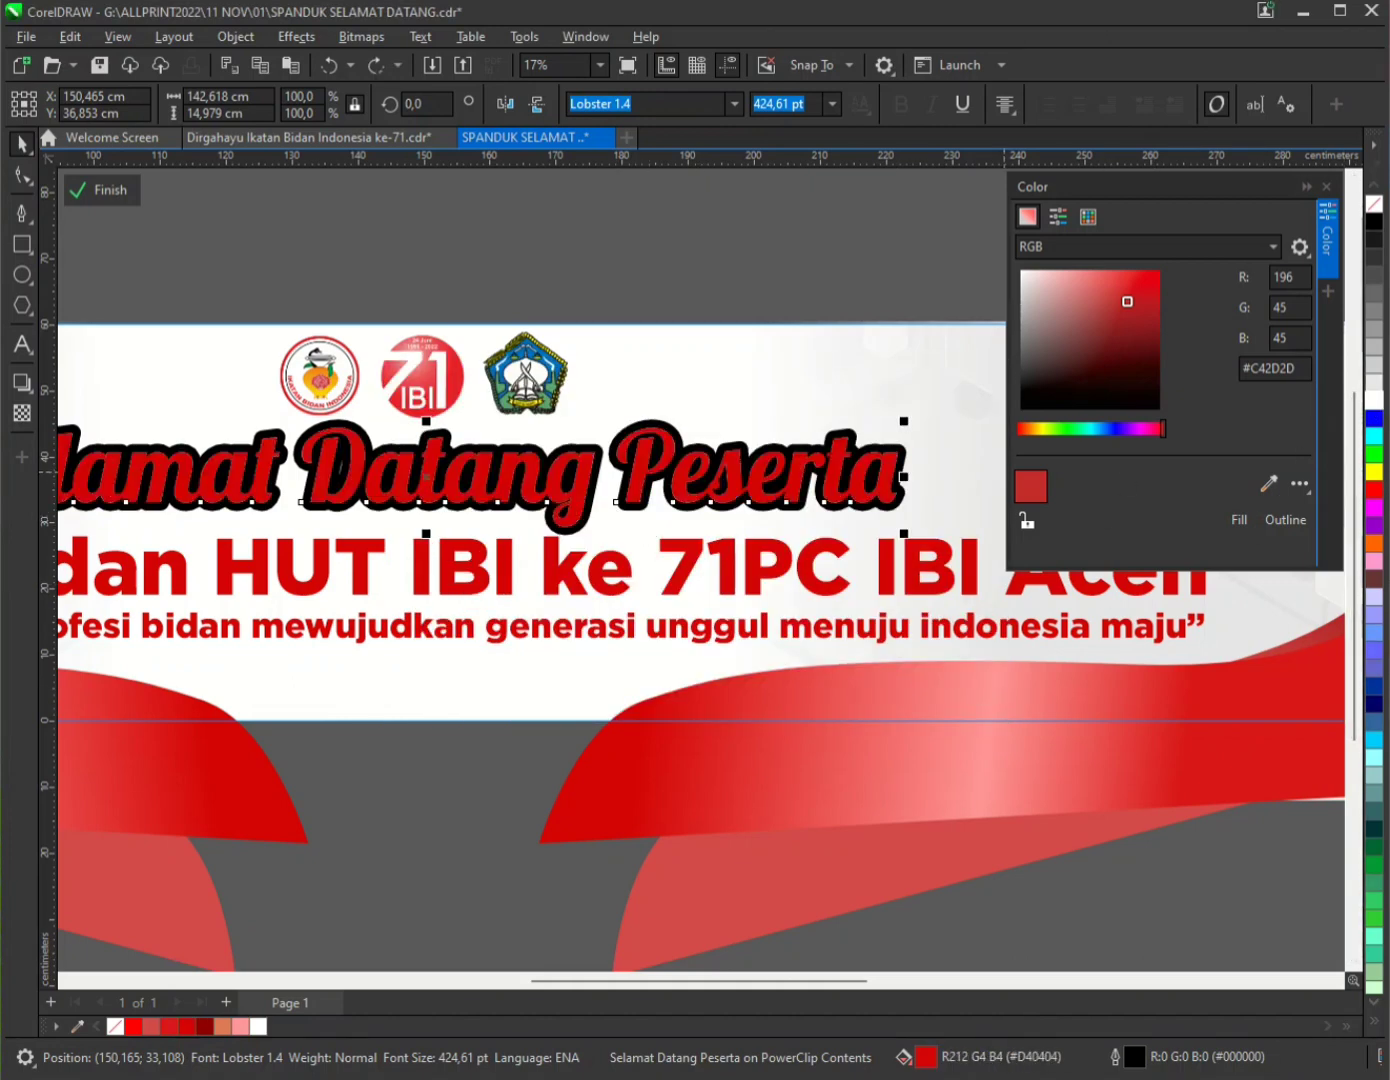
right_click(1374, 401)
- Duplicate the heading slightly down and to the right, fill and outline the copy in dark red #750000, and place it behind the original
scroll(601, 527, up, 2)
drag(575, 519, 583, 511)
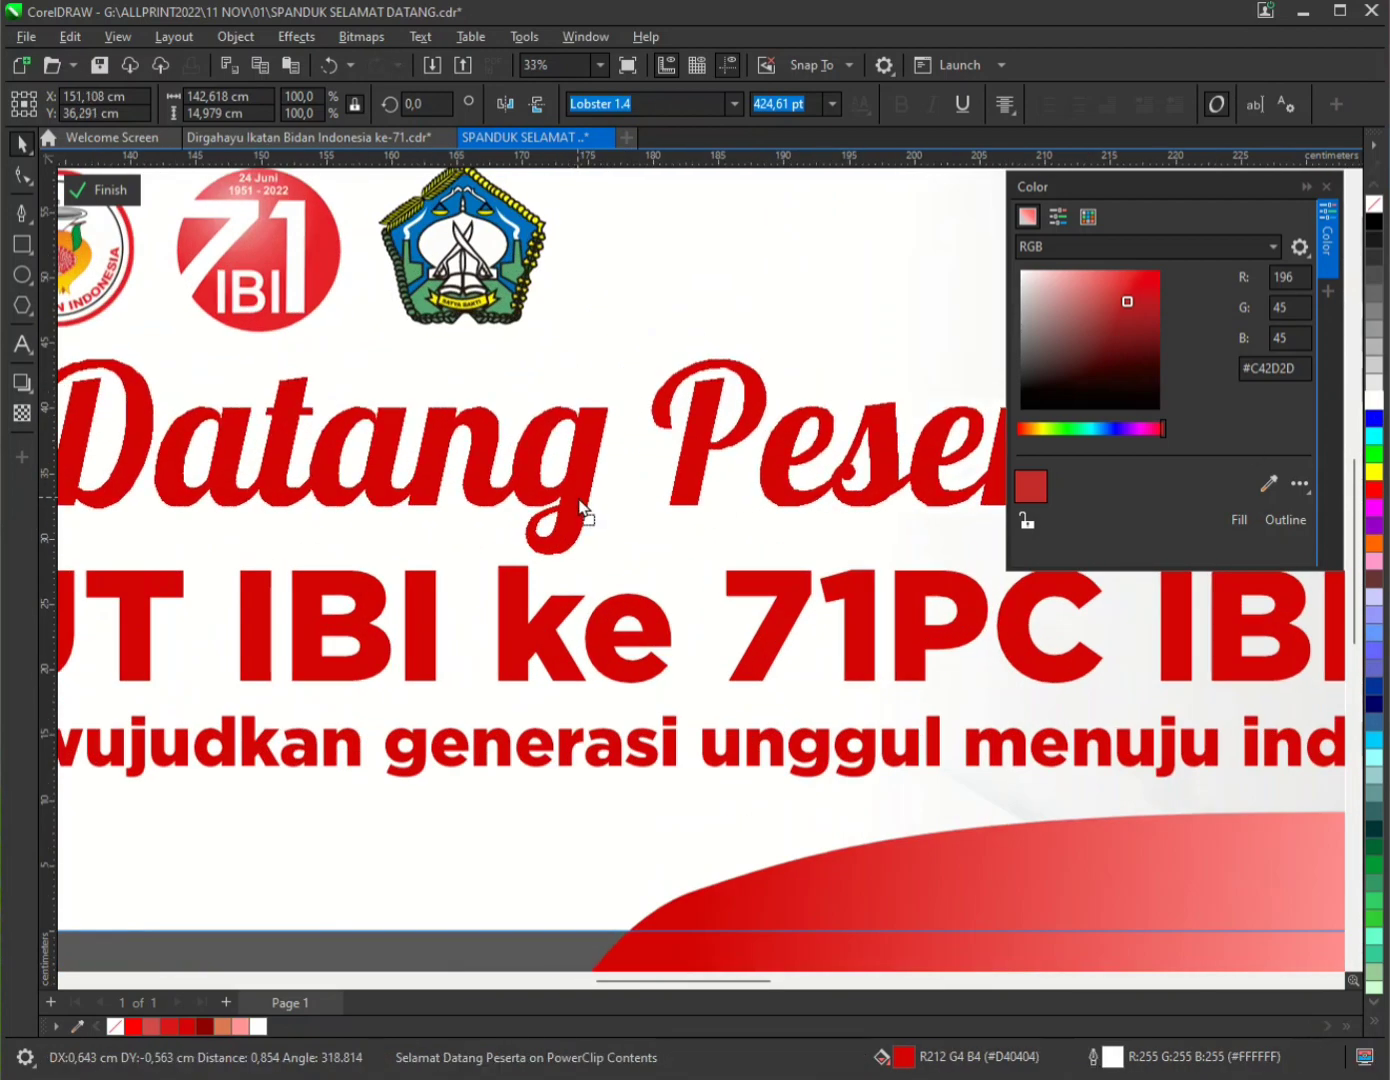
click(1160, 334)
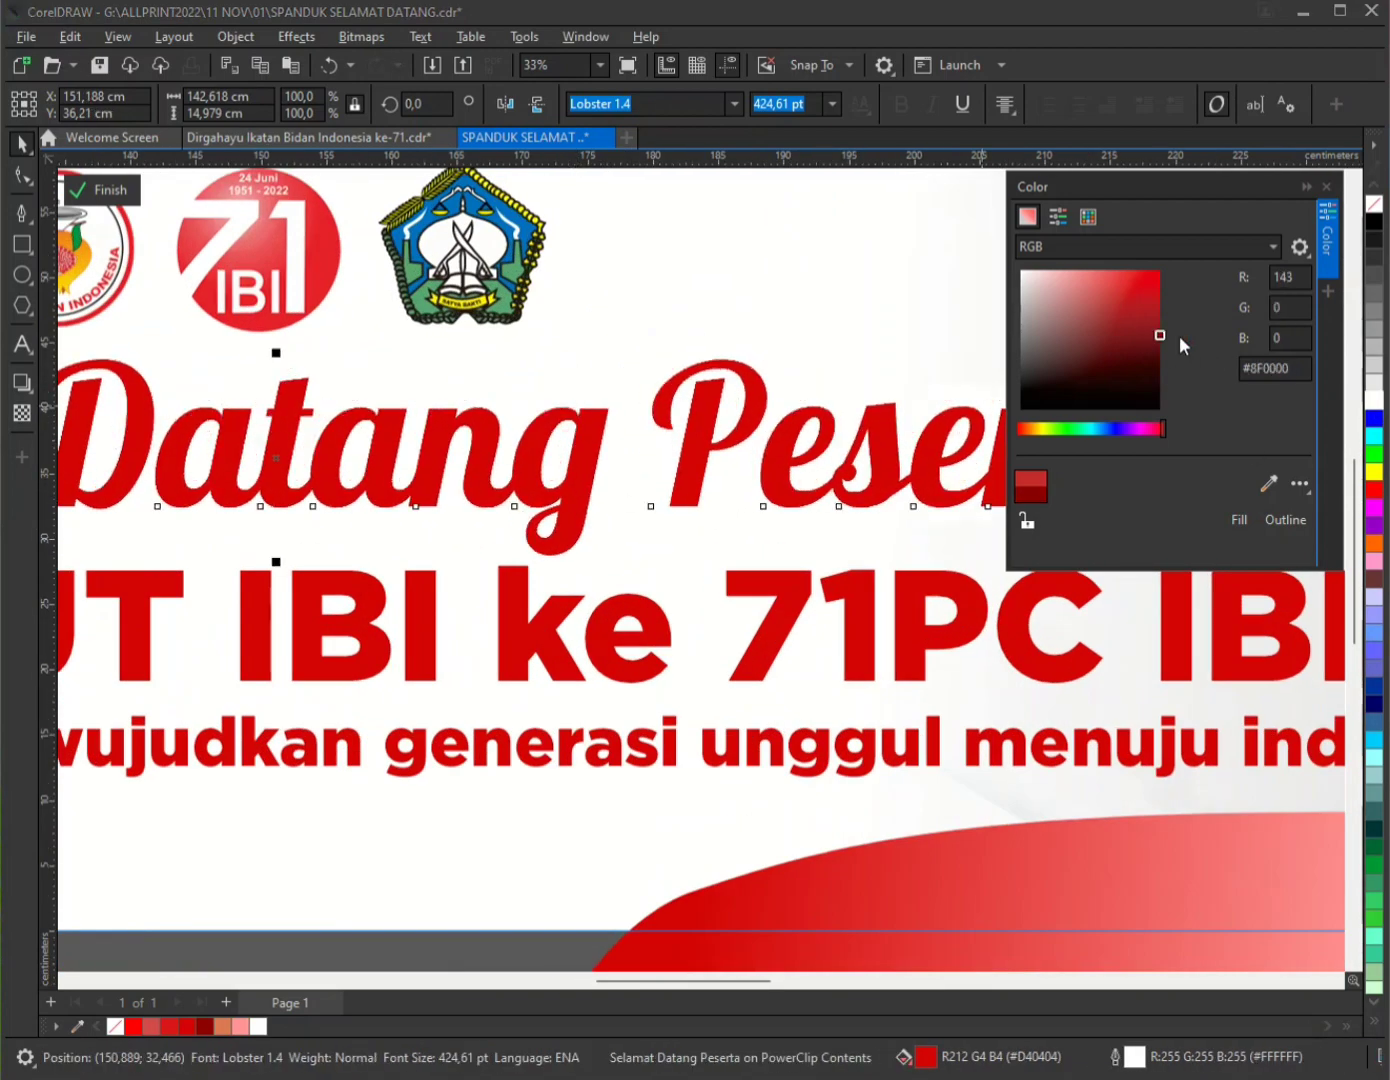
click(1236, 519)
click(1285, 519)
scroll(714, 549, down, 2)
key(ctrl+Page_Down)
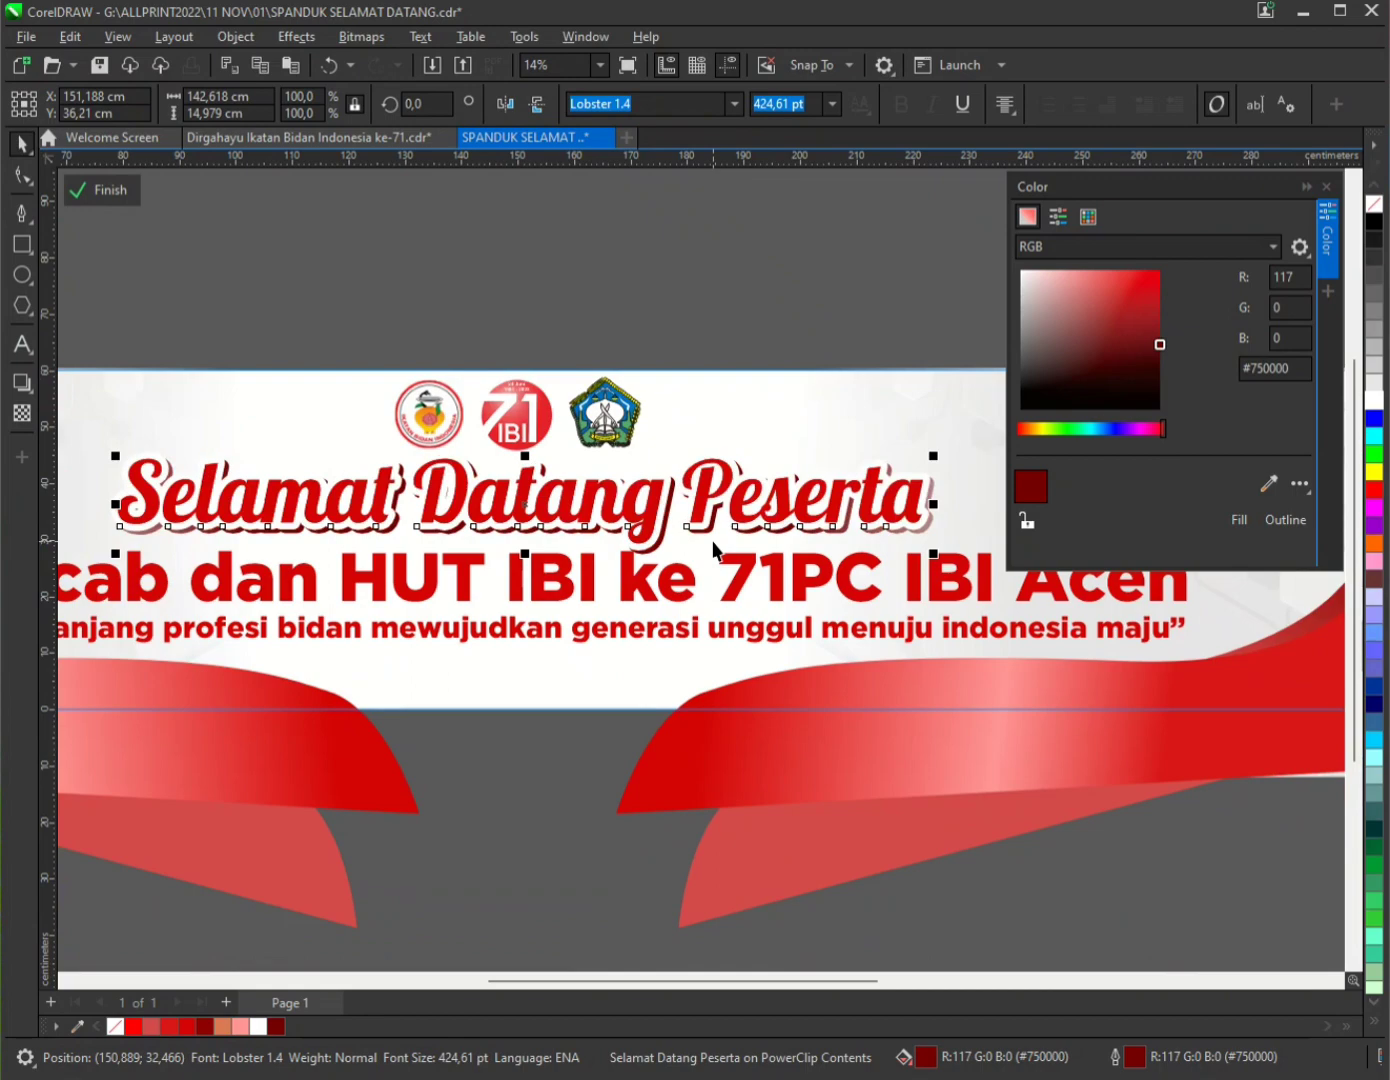
scroll(694, 536, down, 3)
key(Escape)
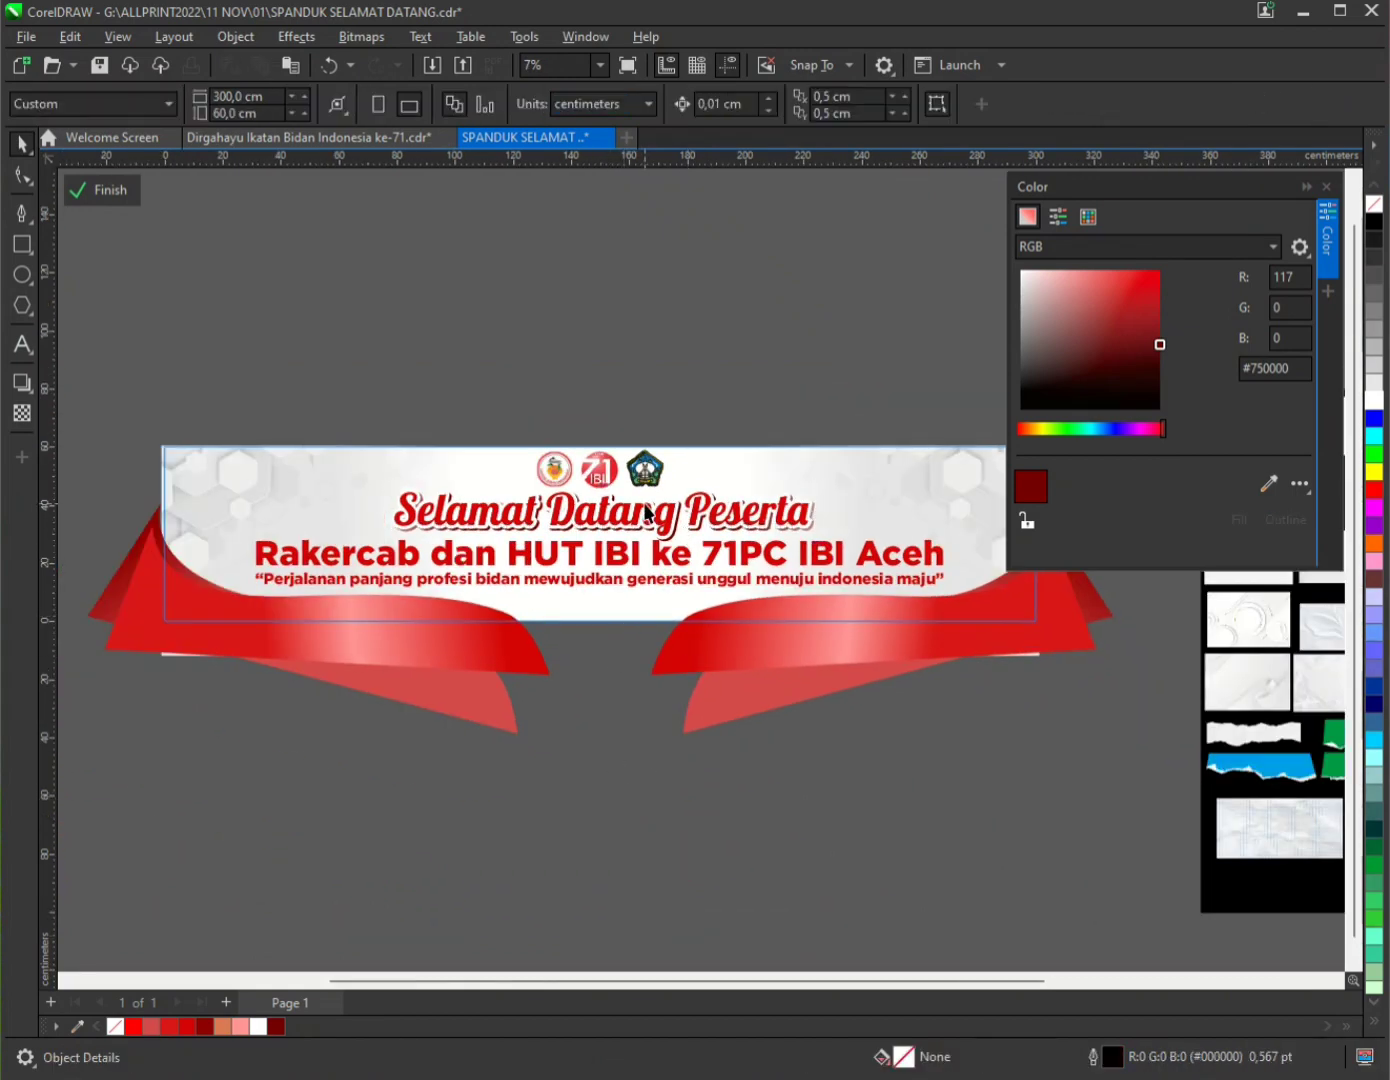
- Apply a vertical linear fountain fill to the front heading and add intermediate colour nodes at 34% and 55%
scroll(645, 510, up, 2)
click(638, 522)
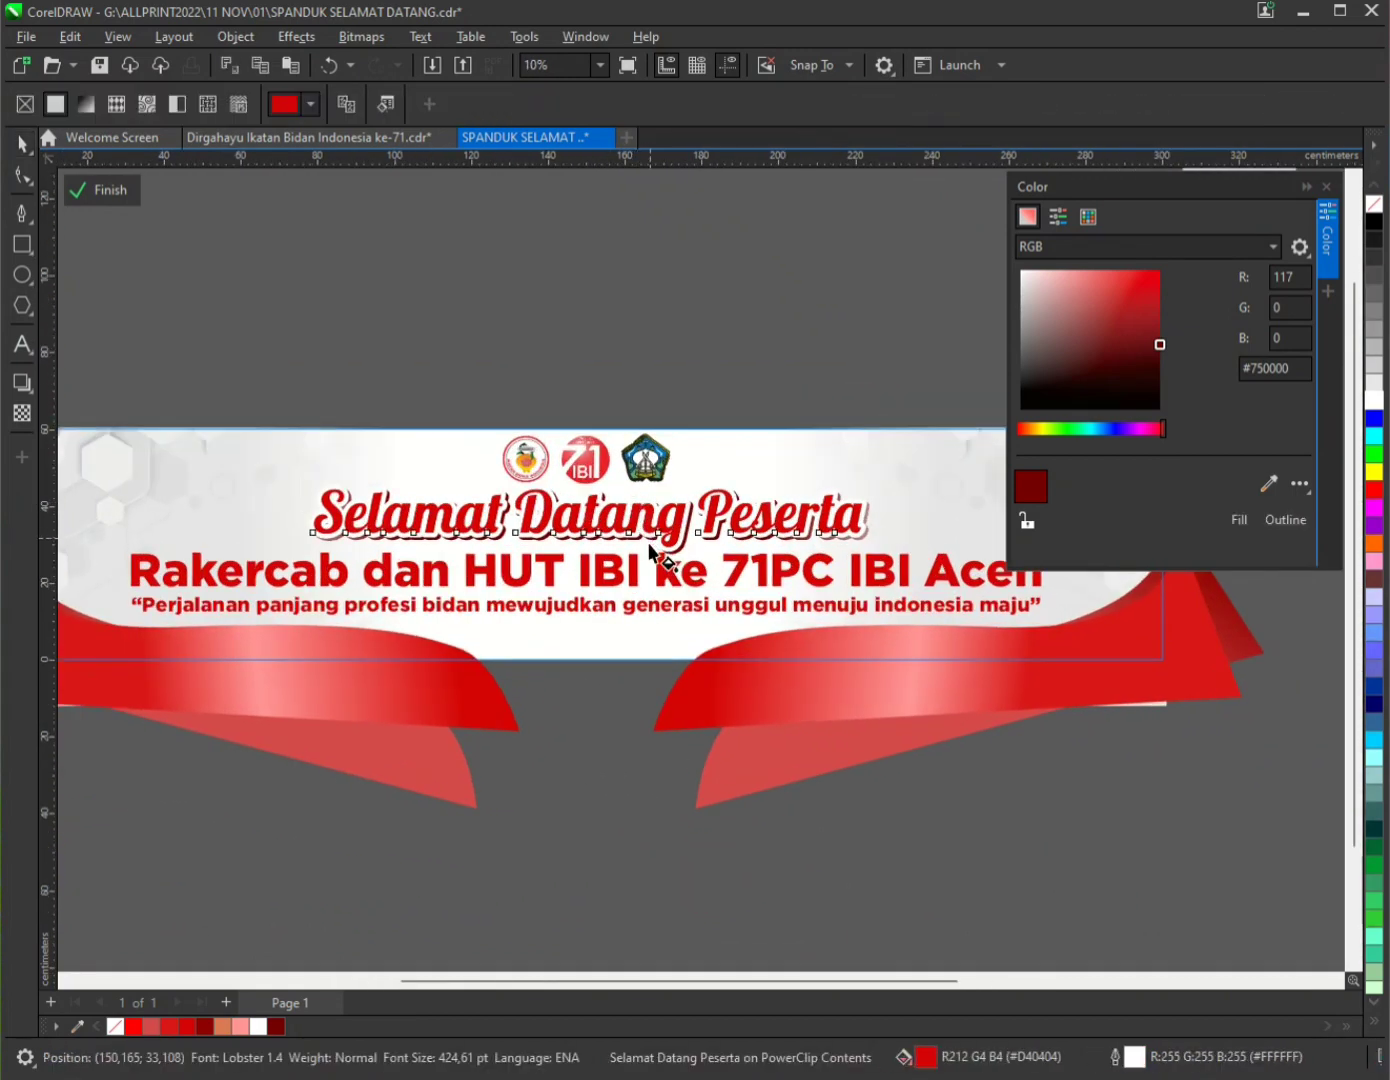
scroll(629, 505, up, 3)
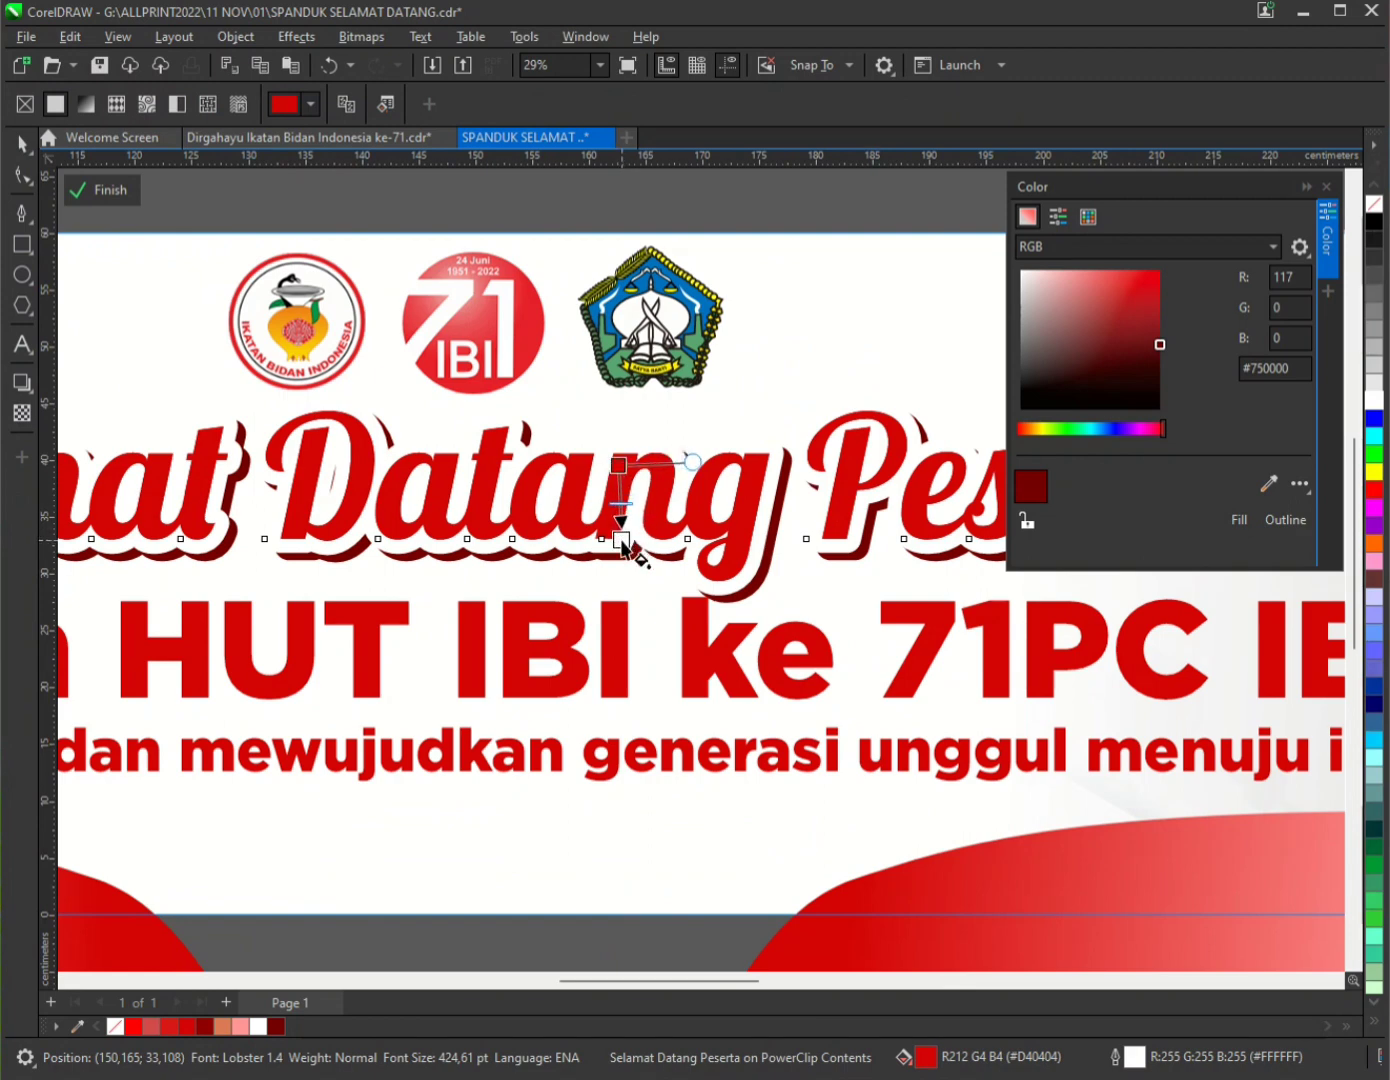
drag(621, 539, 623, 540)
double_click(620, 491)
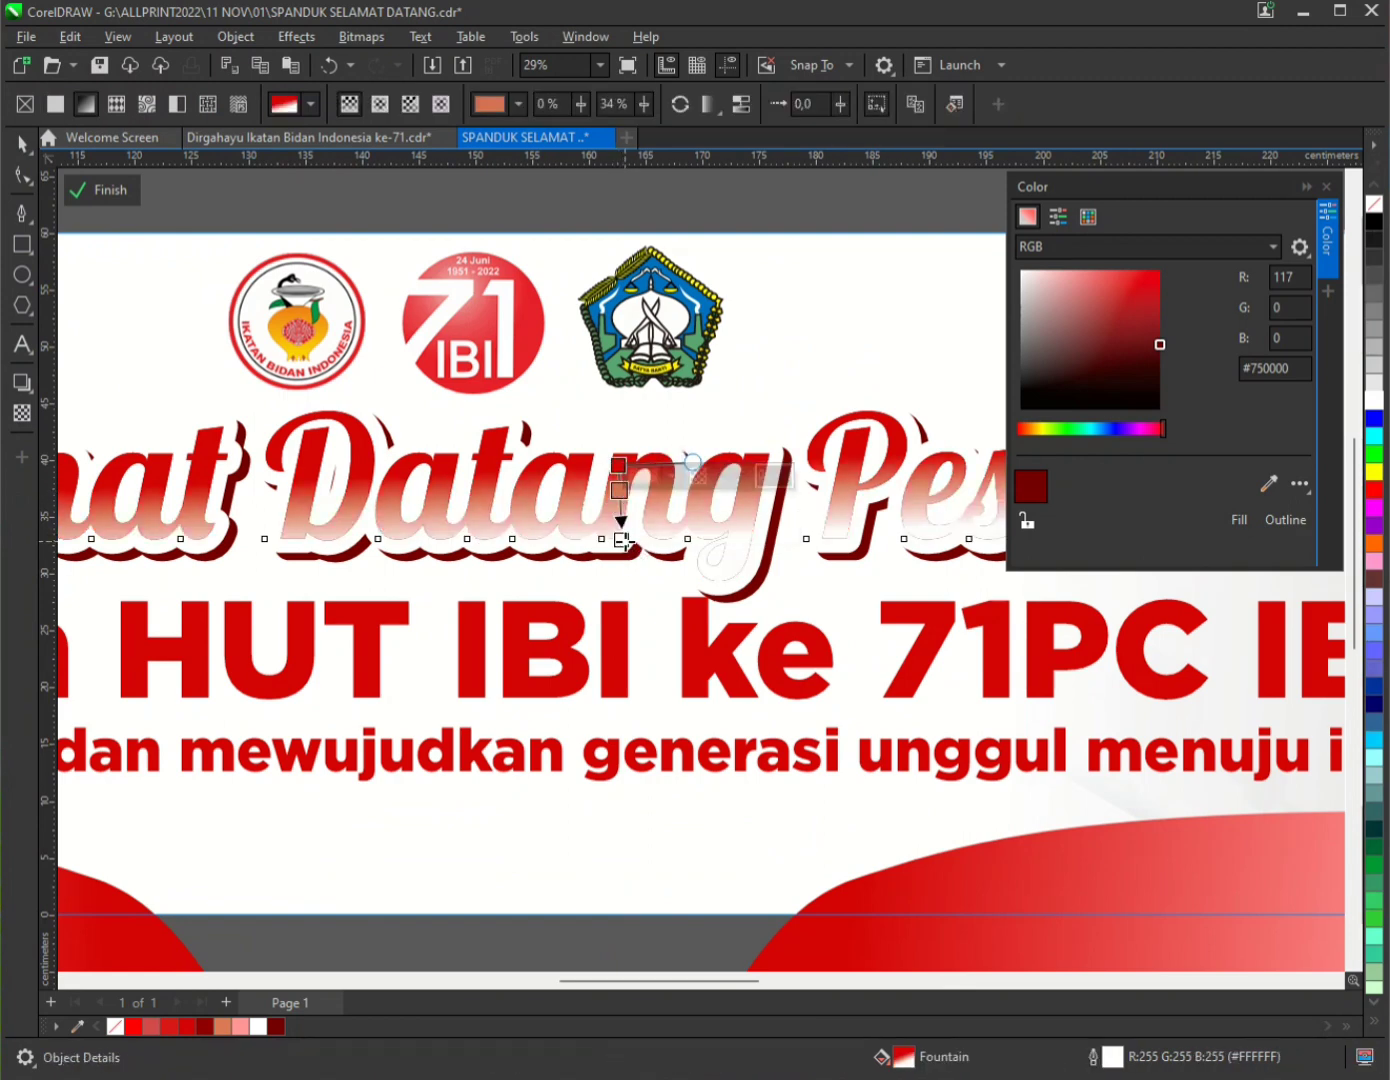
click(621, 540)
scroll(622, 508, up, 2)
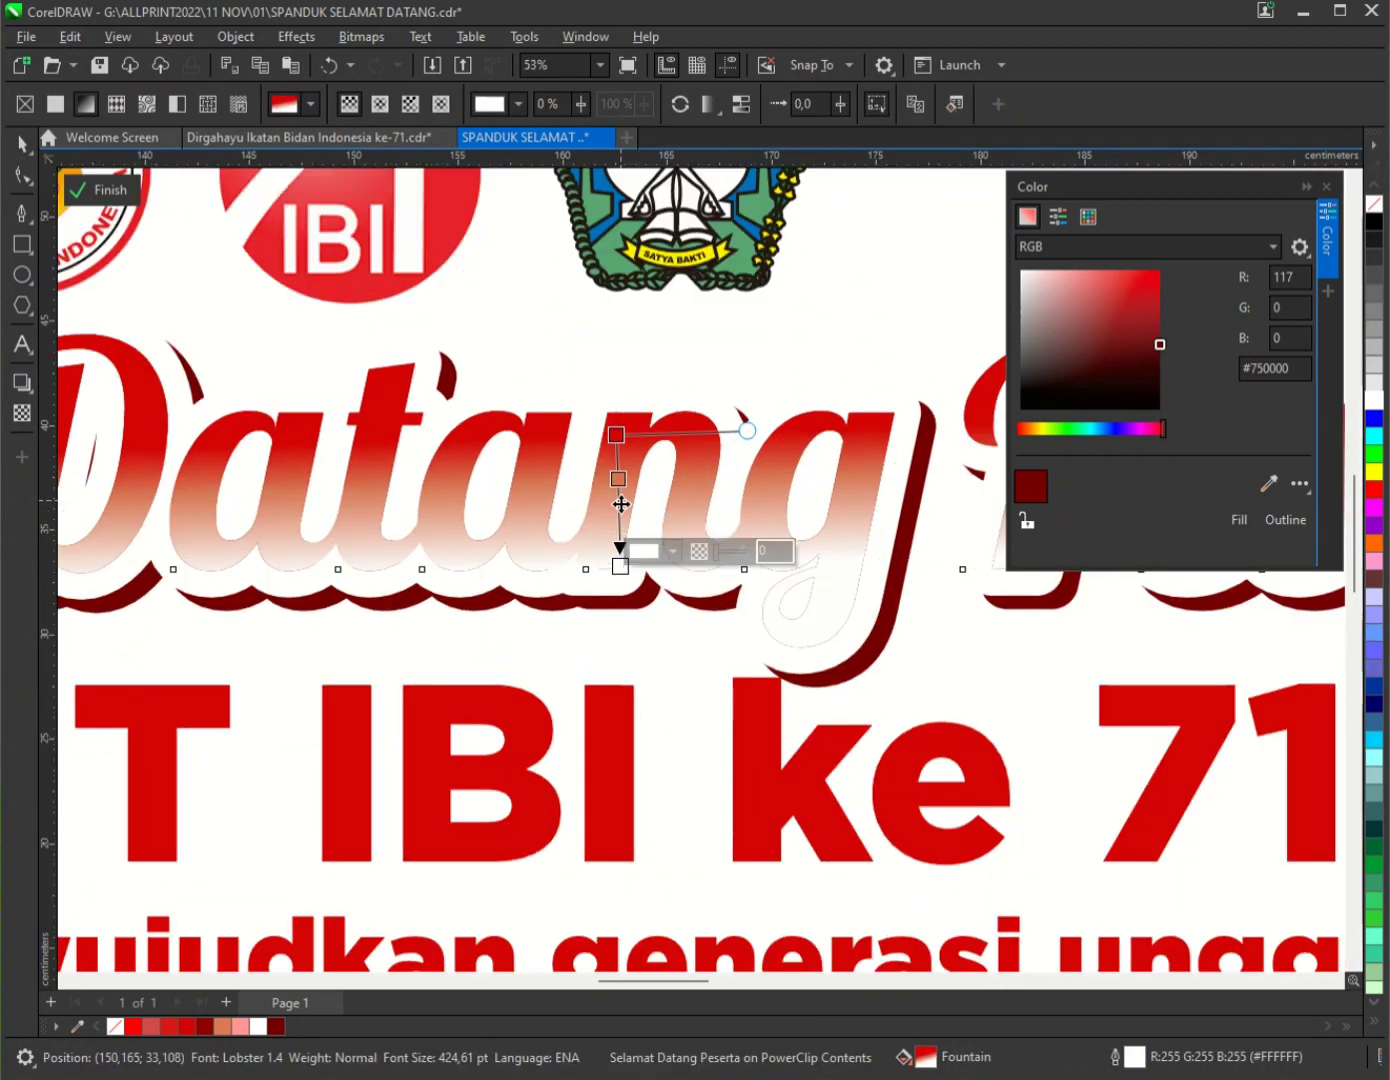
double_click(618, 508)
- Colour the heading's gradient nodes: bright red at the end, dark red at 55% and pink #FF9999 at 34%
click(620, 566)
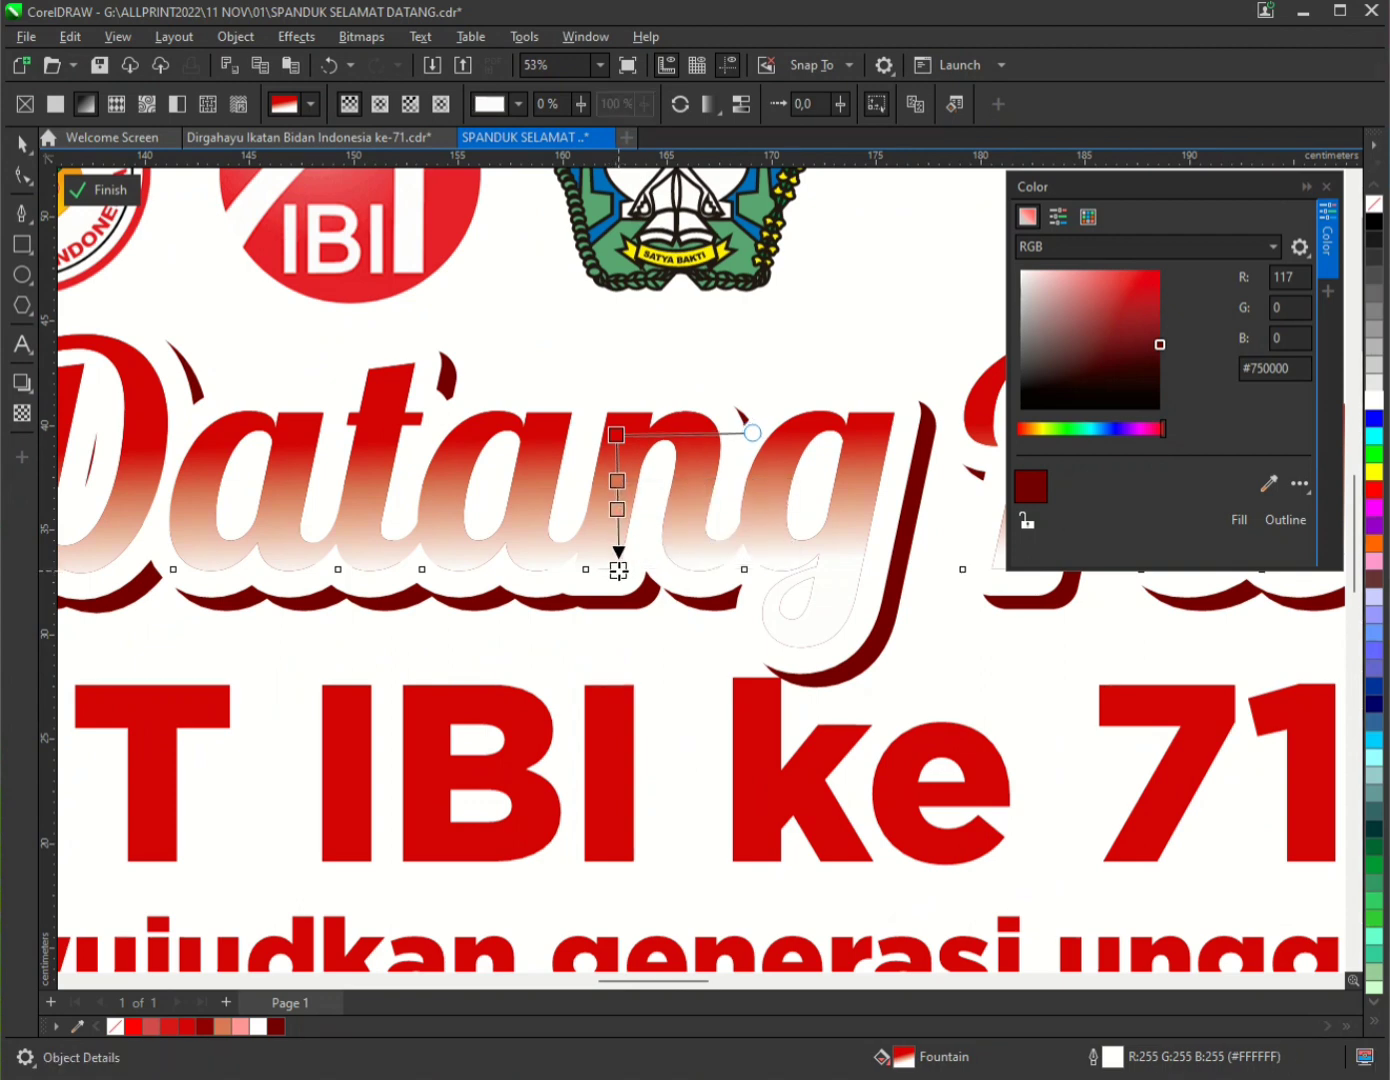
click(186, 1028)
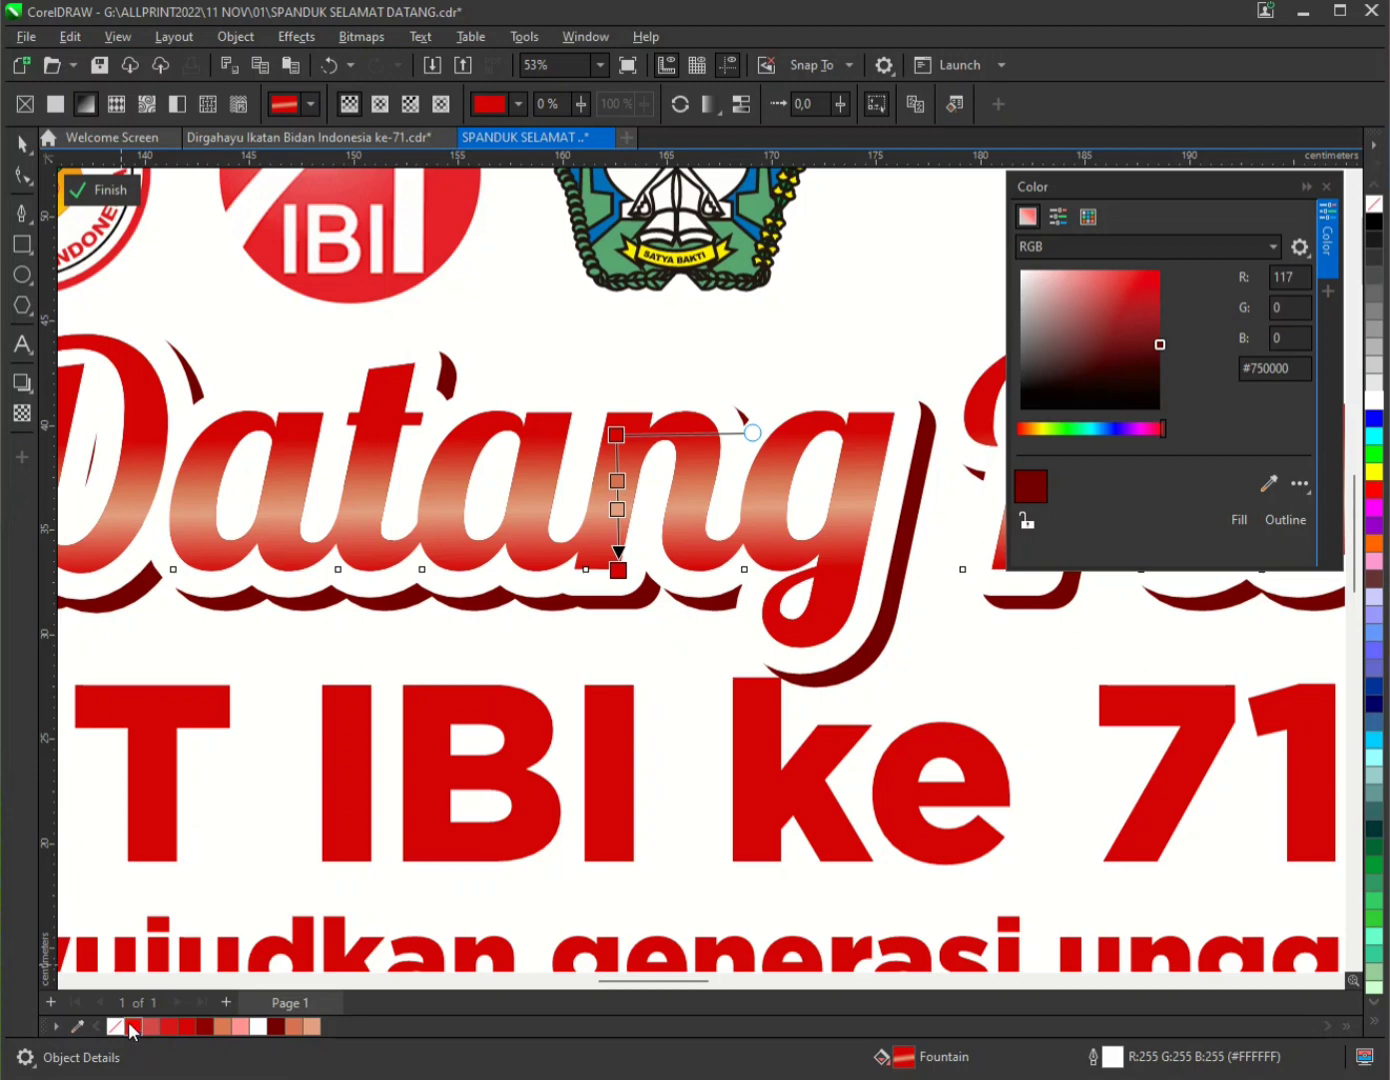
click(618, 508)
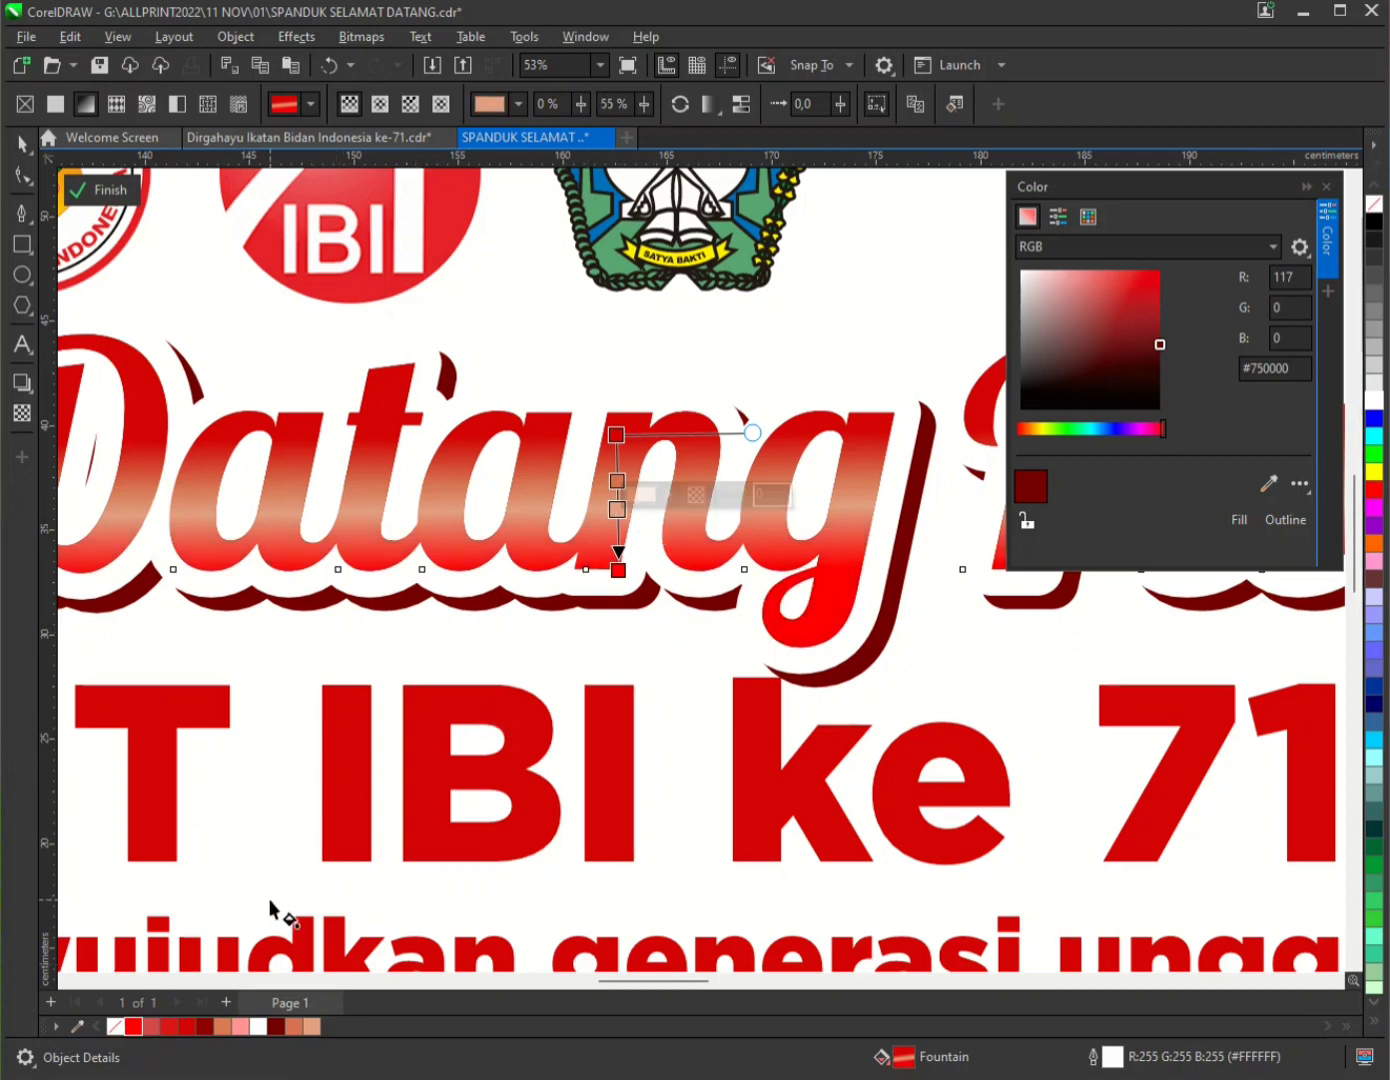
drag(207, 1025, 622, 500)
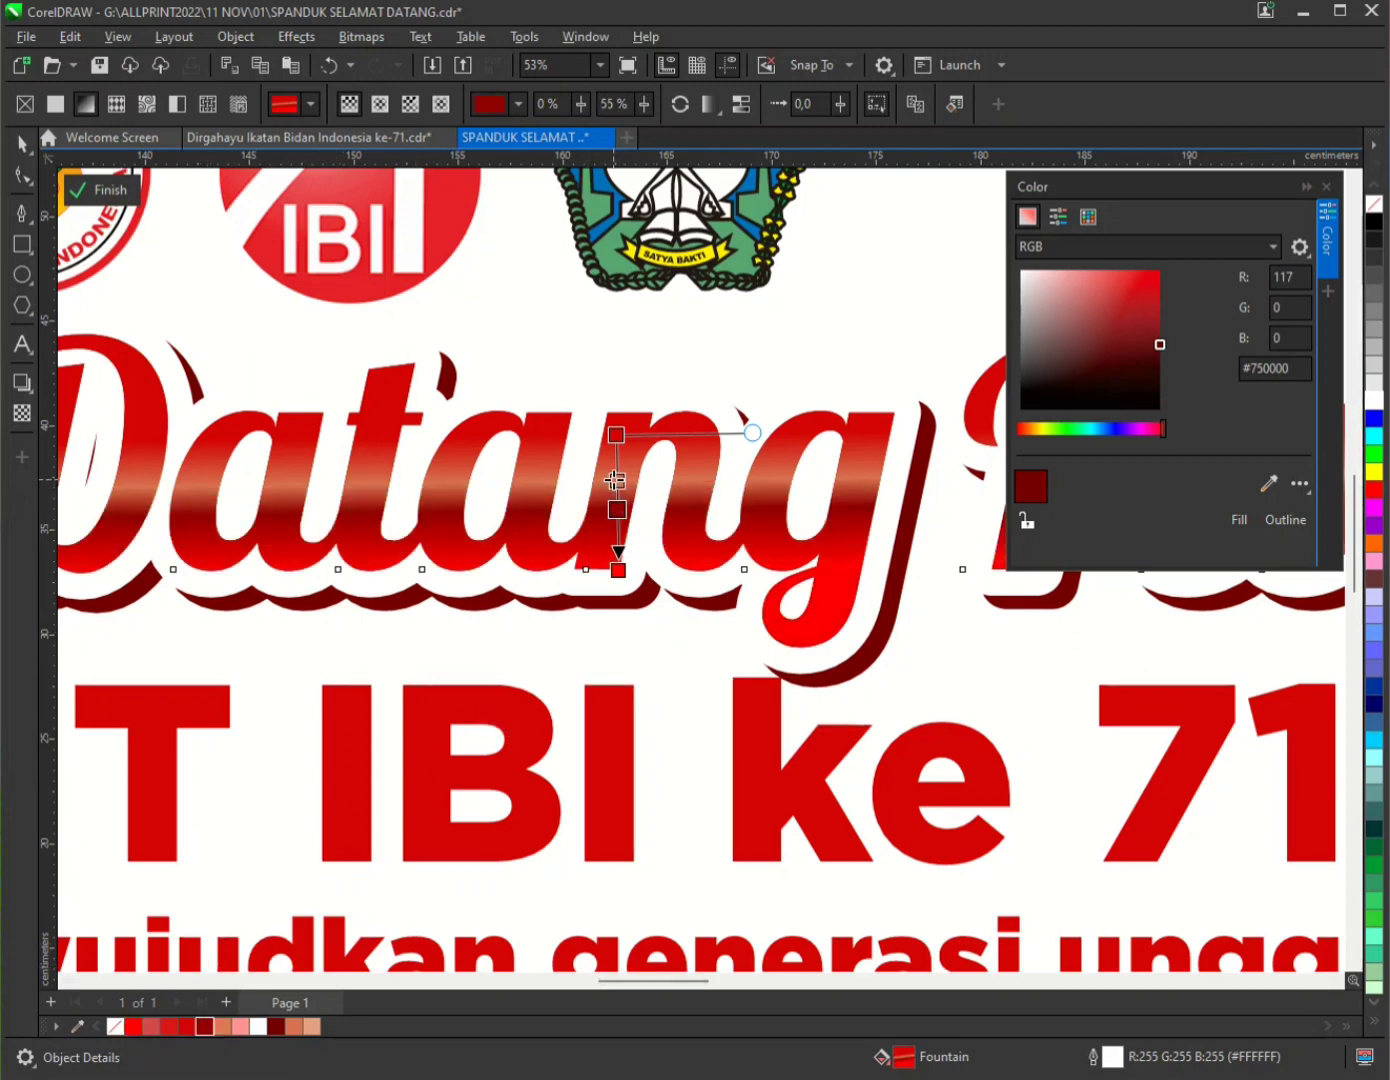
double_click(615, 480)
click(1076, 271)
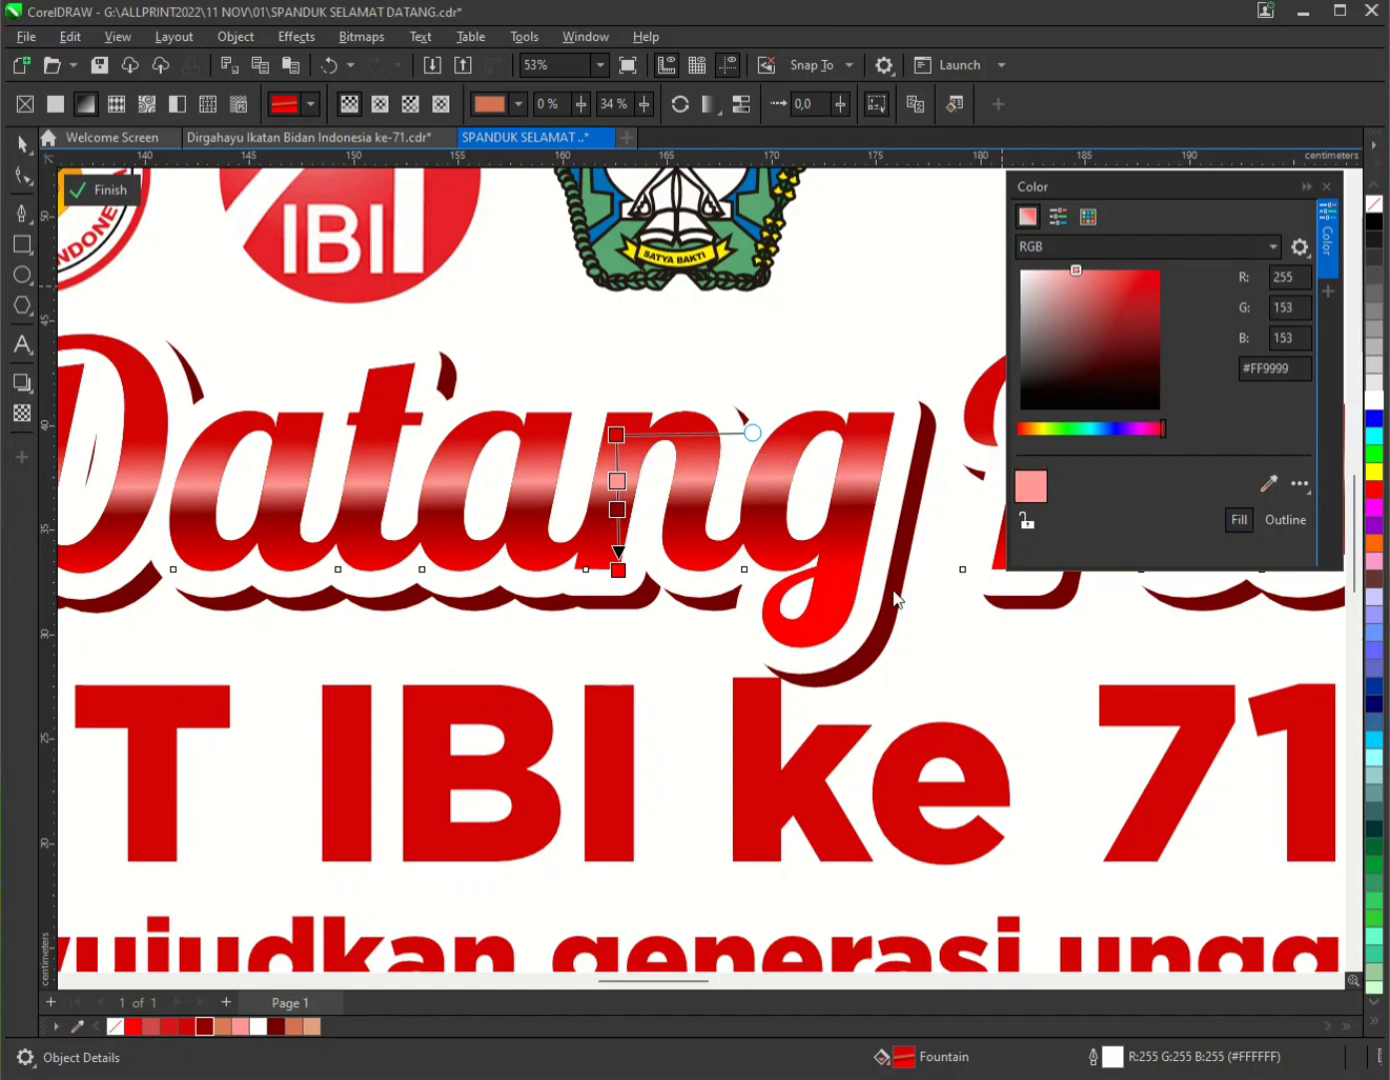
- Widen the heading's fountain fill by extending its transverse handle horizontally as far as the word "Peserta"
scroll(481, 540, down, 5)
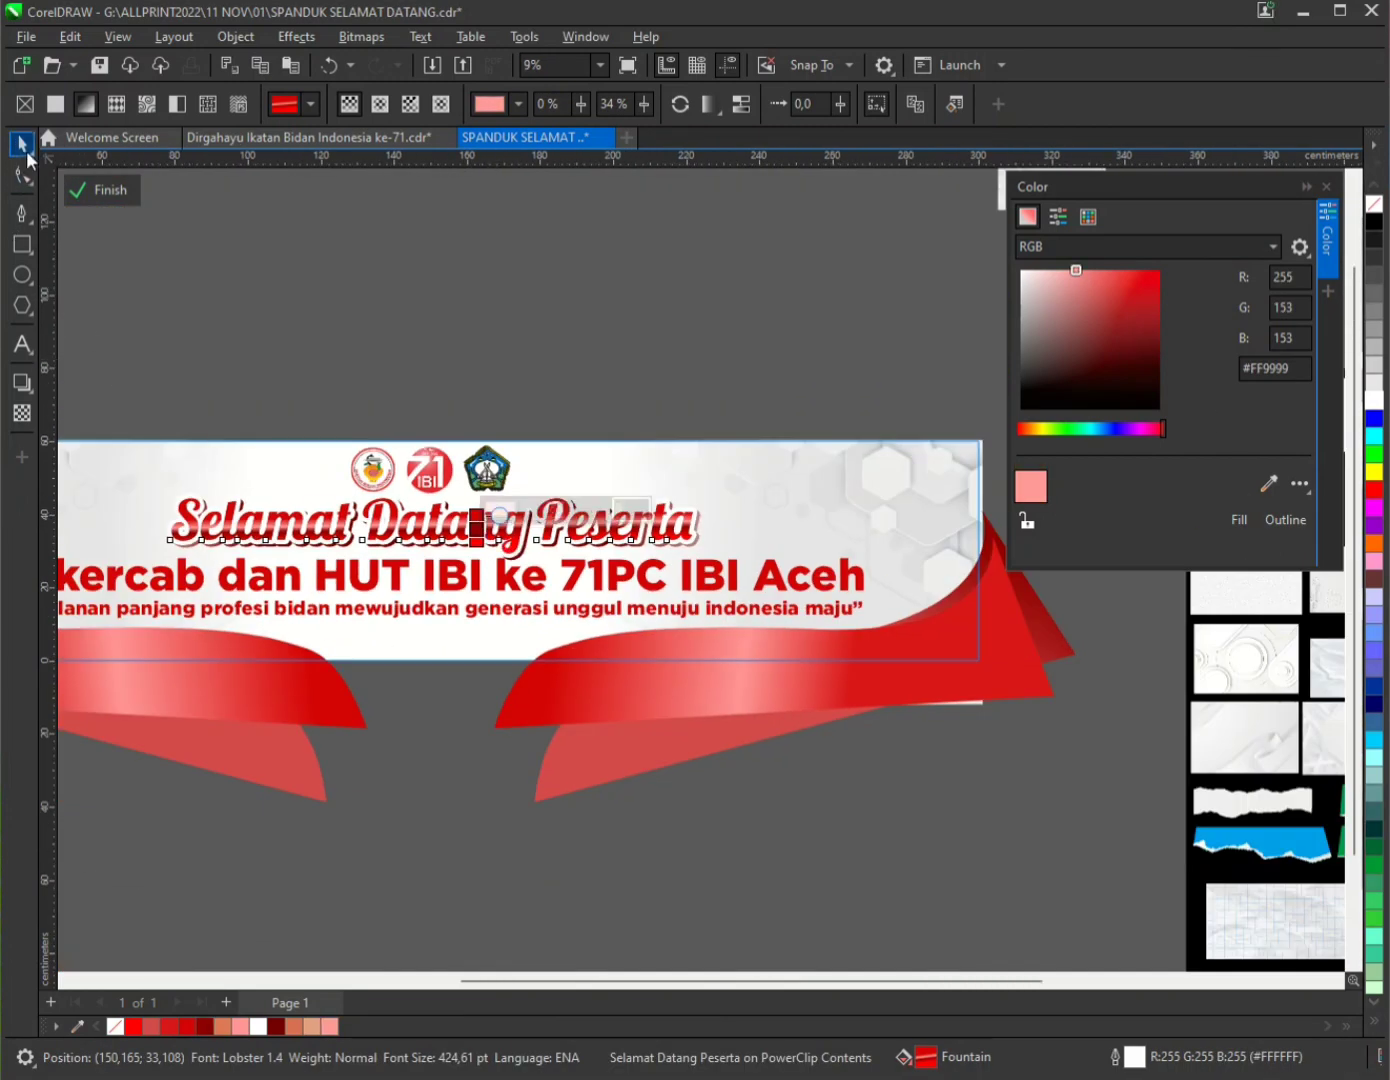
scroll(493, 512, up, 4)
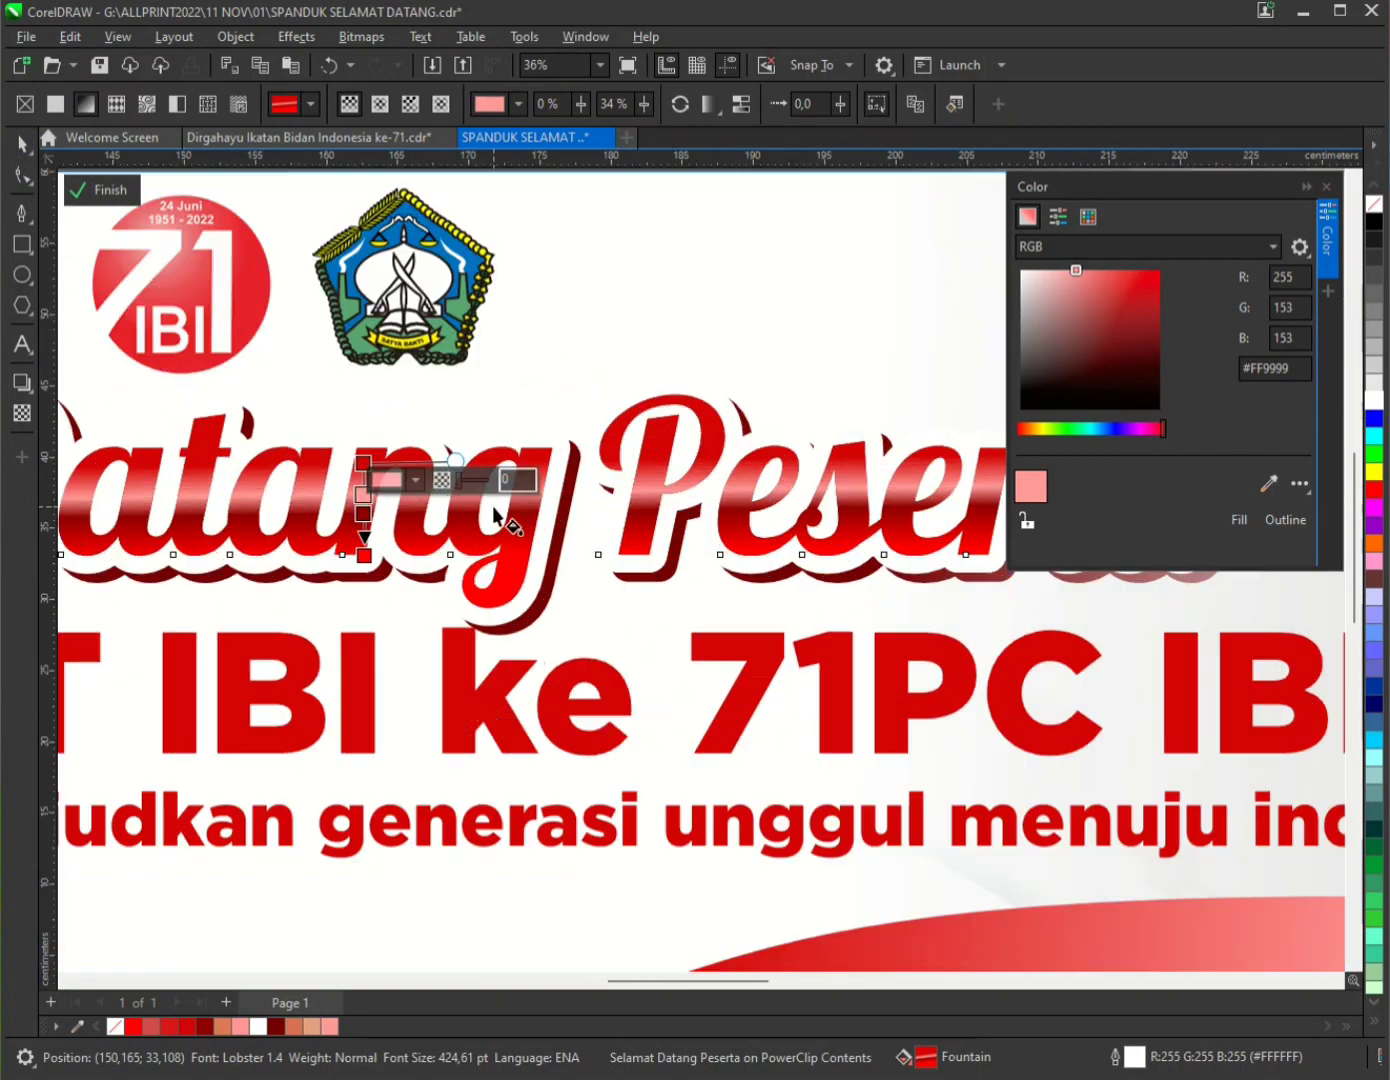
drag(455, 458, 872, 472)
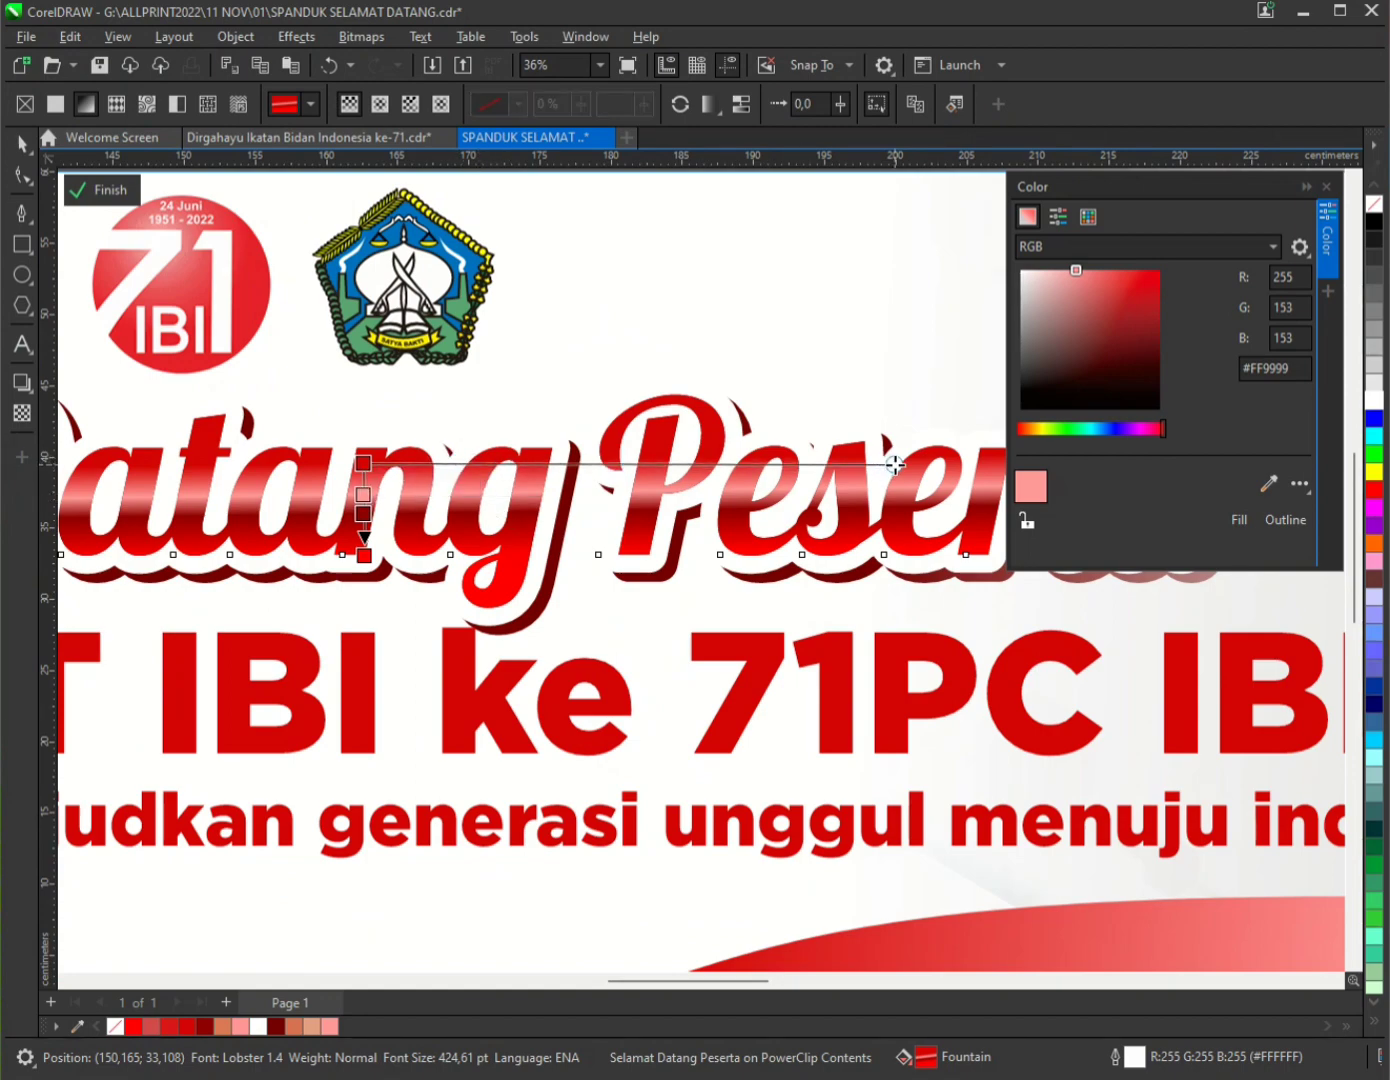
scroll(715, 452, down, 4)
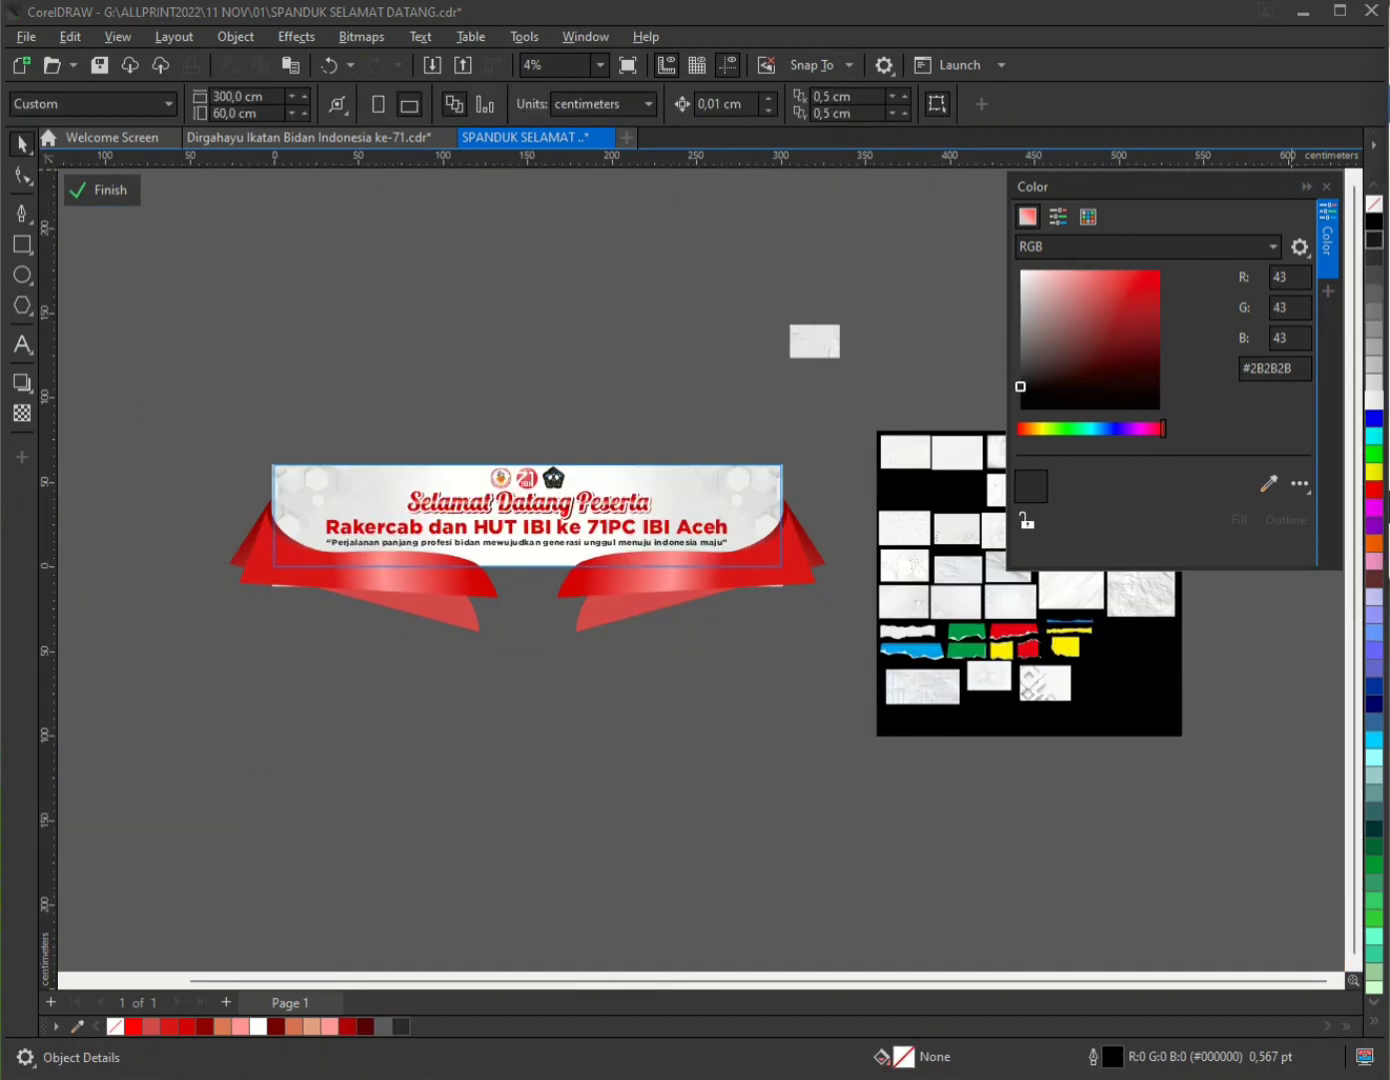
- Paste the red ribbon artwork into the drawing and delete the collection of background pictures beside the banner
key(ctrl+v)
mouse_move(809, 784)
mouse_down()
mouse_move(1086, 550)
mouse_move(1209, 405)
mouse_up()
key(Delete)
- Draw a closed curve with the Pen tool around the middle ribbon of the pasted artwork
click(602, 763)
click(21, 214)
scroll(620, 760, up, 5)
click(315, 755)
mouse_move(527, 857)
mouse_down()
mouse_move(639, 878)
mouse_move(660, 863)
mouse_up()
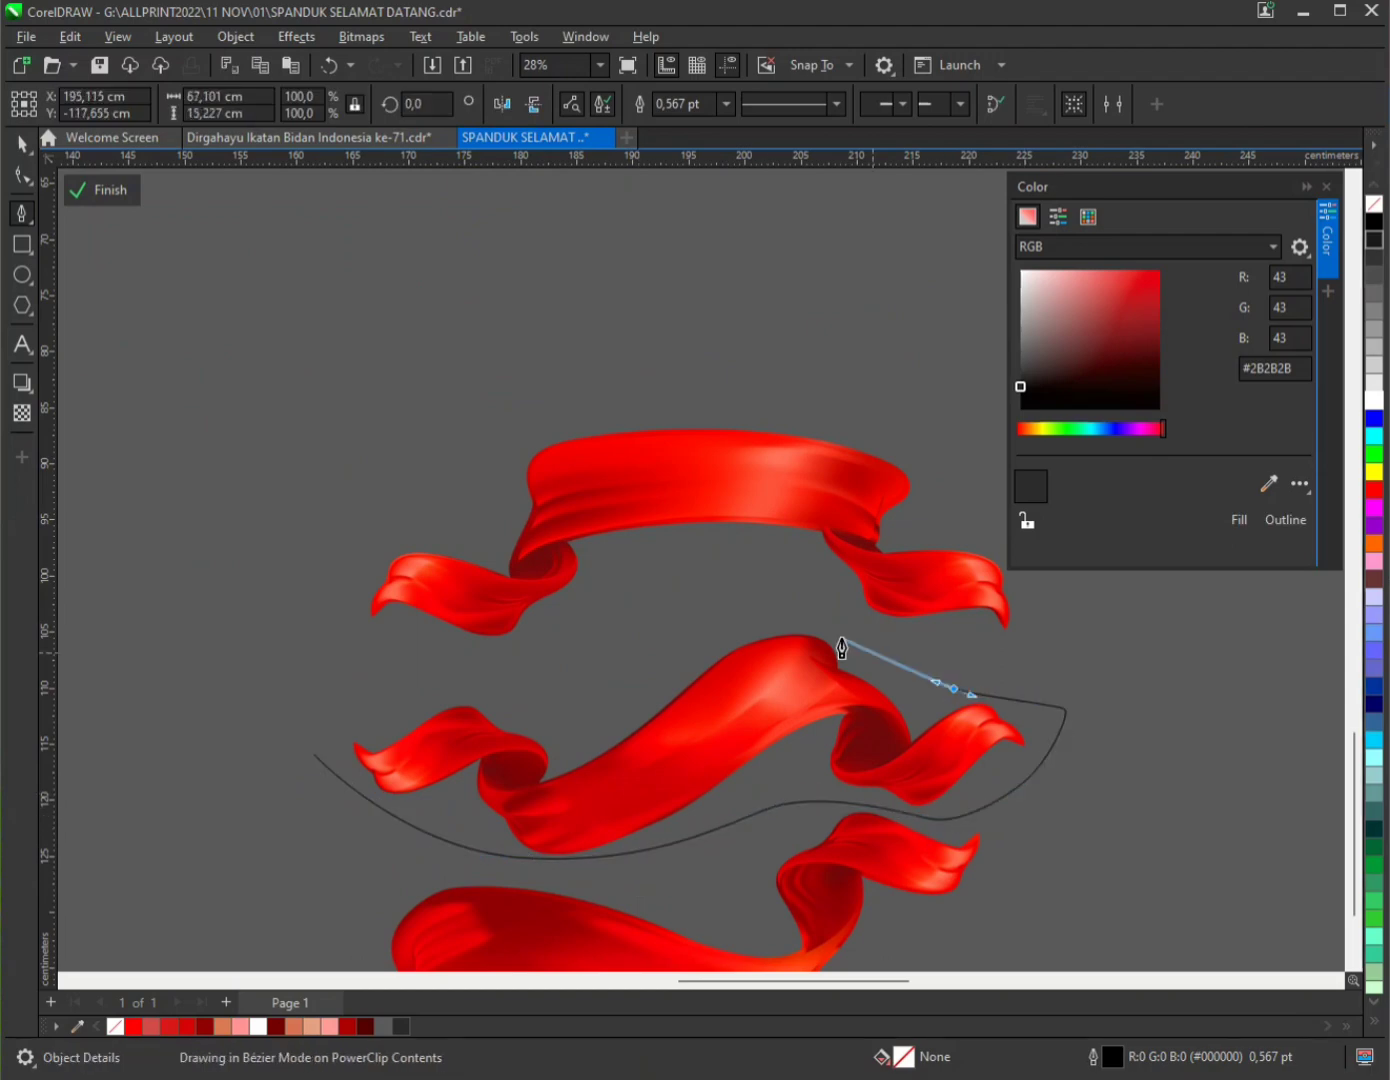
click(315, 755)
- Intersect the curve with the ribbon artwork and move the cut-out middle ribbon away from the original
key(space)
shift+click(422, 750)
click(680, 104)
scroll(657, 706, down, 3)
drag(664, 714, 438, 659)
- Delete the leftover cutting curve and the original ribbon artwork
click(682, 716)
key(Delete)
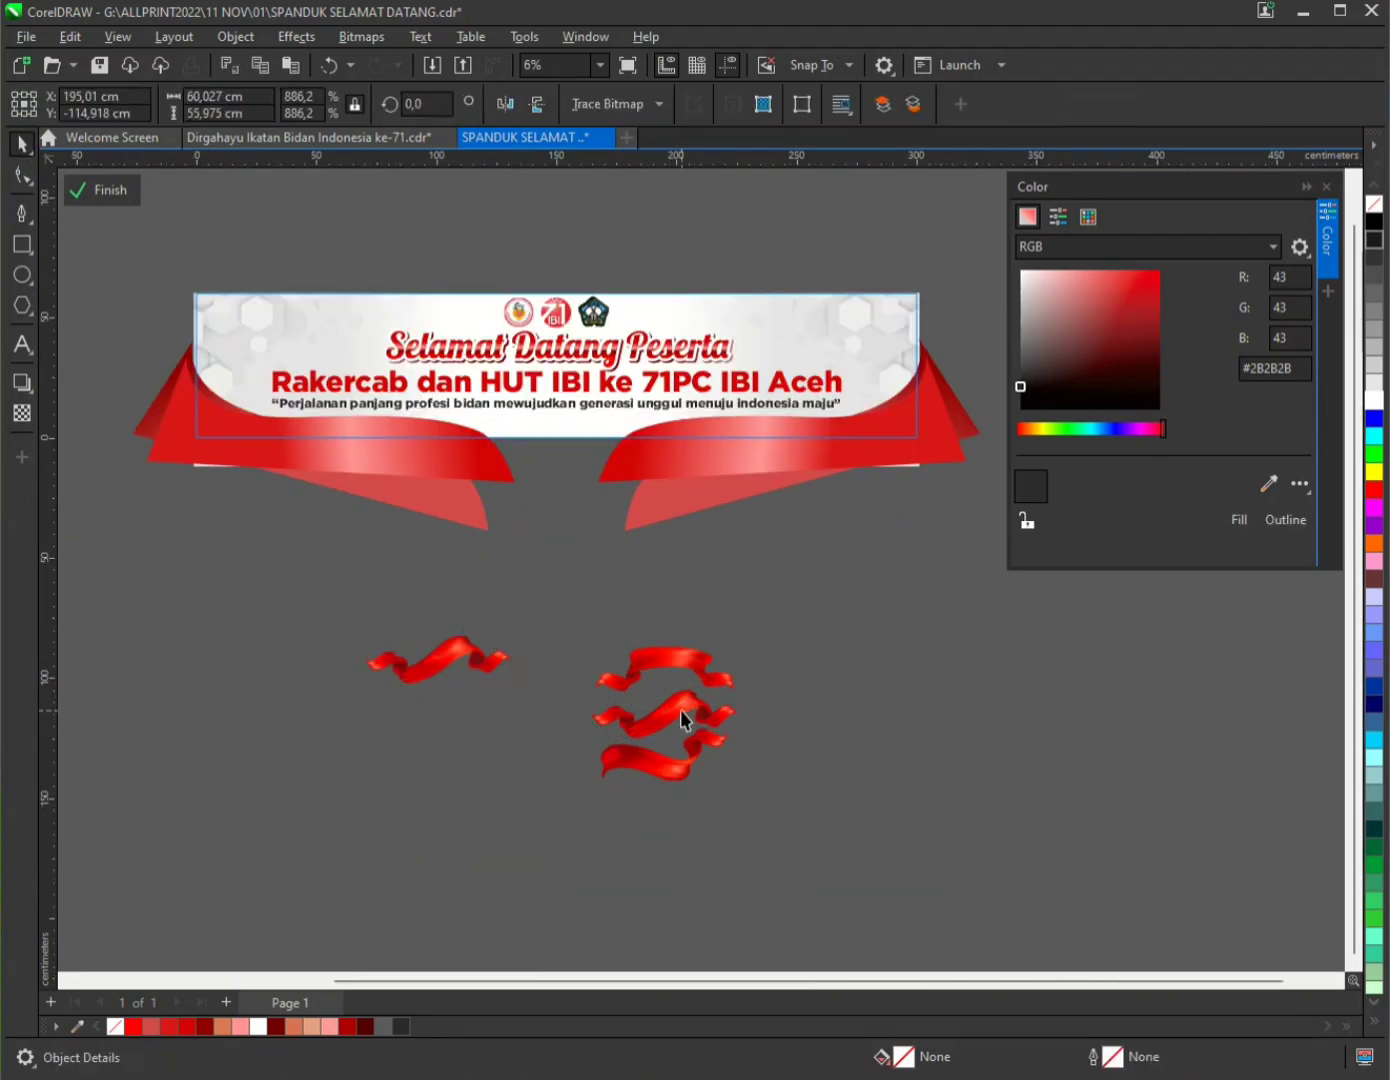
key(Delete)
- Move the cut-out ribbon onto the banner beside the heading and scale it to about 41.5 × 16.3 cm
scroll(755, 755, down, 2)
scroll(613, 722, up, 1)
drag(645, 727, 541, 548)
mouse_move(577, 536)
mouse_down()
mouse_move(613, 519)
mouse_move(564, 540)
mouse_up()
scroll(588, 548, up, 1)
drag(599, 503, 570, 510)
scroll(526, 540, up, 1)
drag(526, 540, 551, 515)
- Make a mirrored copy of the small ribbon so that one sits on each side of the heading
drag(528, 536, 757, 520)
scroll(505, 550, down, 2)
click(918, 614)
scroll(841, 571, up, 2)
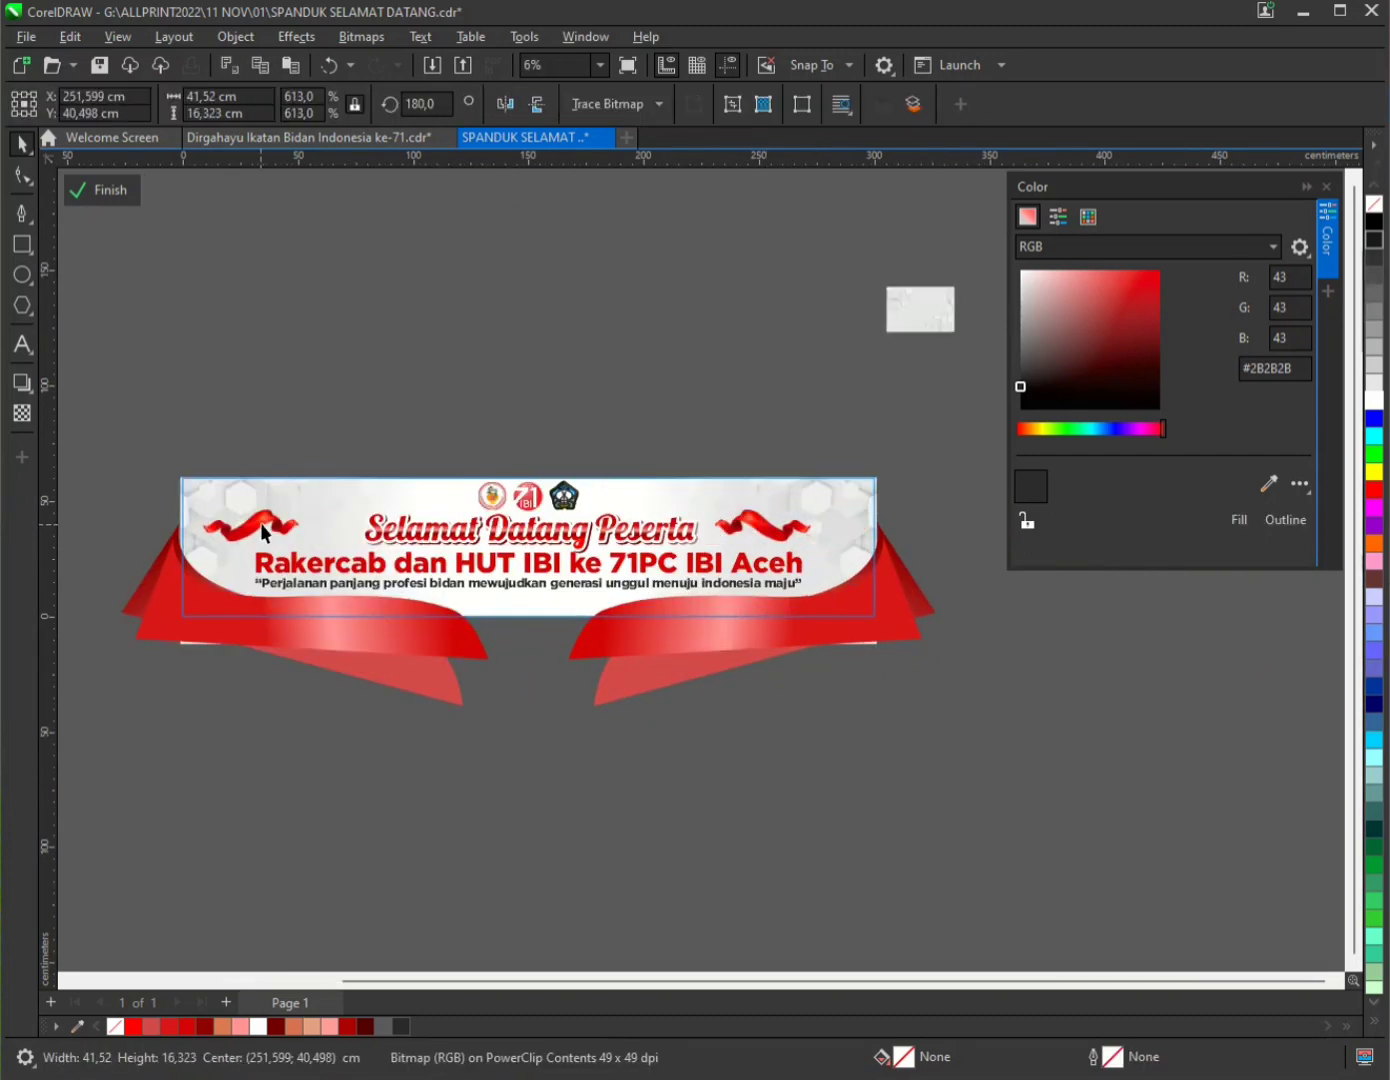
- Move the small ribbon next to "Selamat" horizontally inward, closer to the heading
drag(263, 528, 319, 528)
click(640, 445)
scroll(633, 500, down, 3)
scroll(672, 545, up, 3)
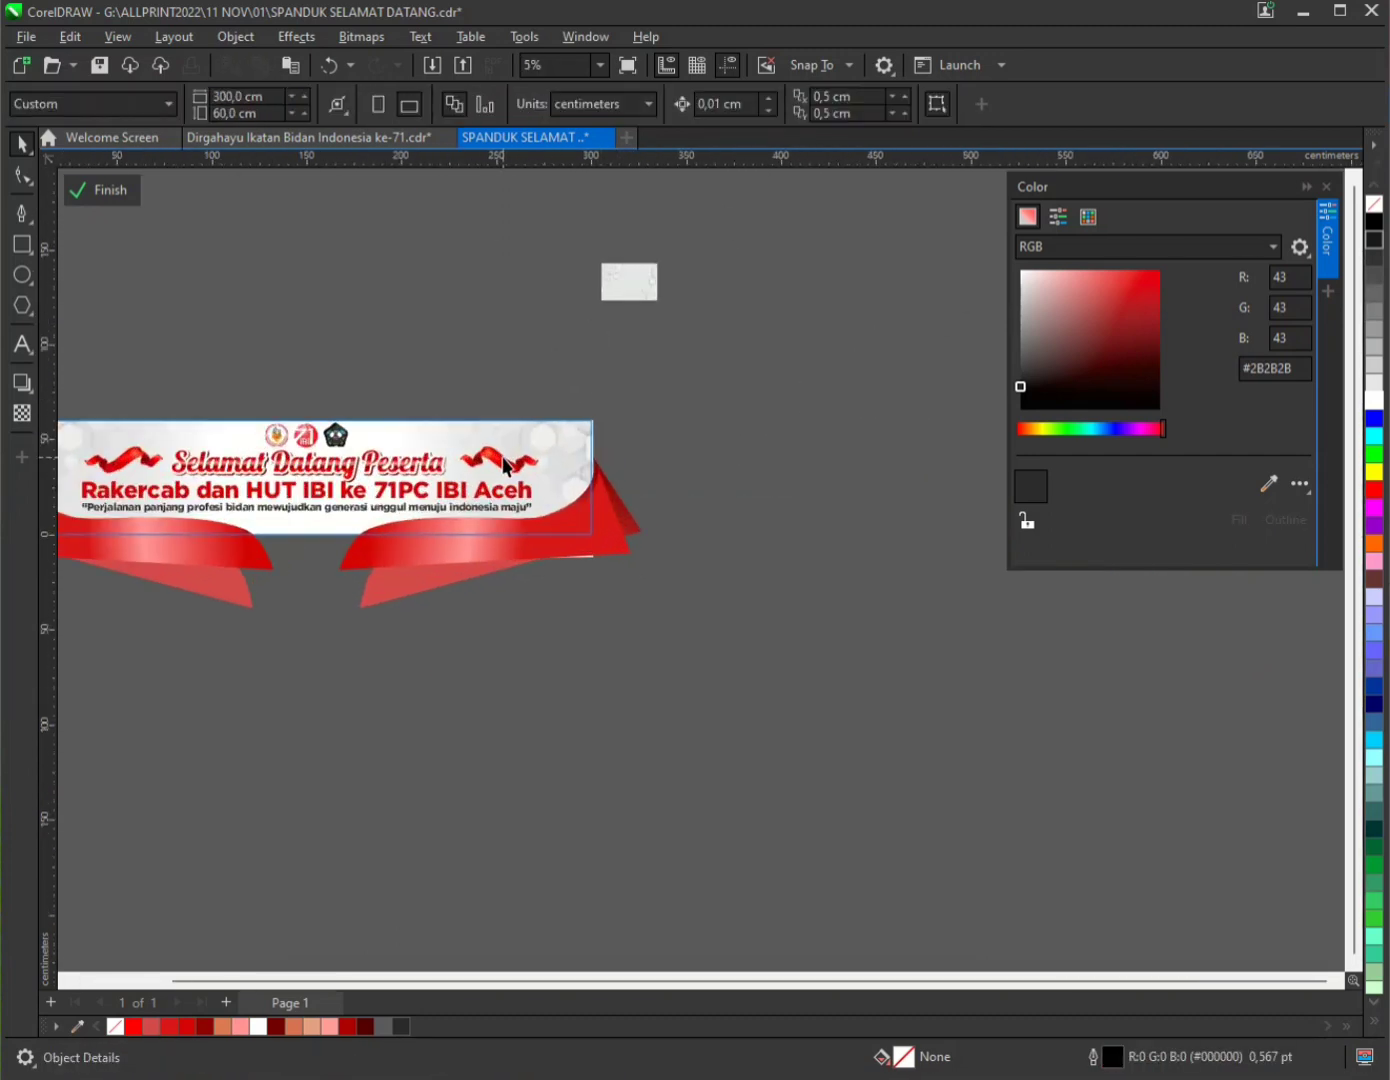
- Copy the small ribbon to the banner's right edge, then rotate and enlarge it to about 68.2 × 63.5 cm
drag(505, 468, 601, 468)
click(651, 455)
drag(694, 473, 686, 418)
click(680, 451)
scroll(594, 498, up, 2)
scroll(631, 477, down, 4)
- Place a mirrored copy of the large ribbon over the banner's left edge, centred at about X 3.17 cm, Y 23.67 cm
drag(631, 477, 356, 477)
scroll(355, 476, up, 2)
drag(348, 492, 267, 496)
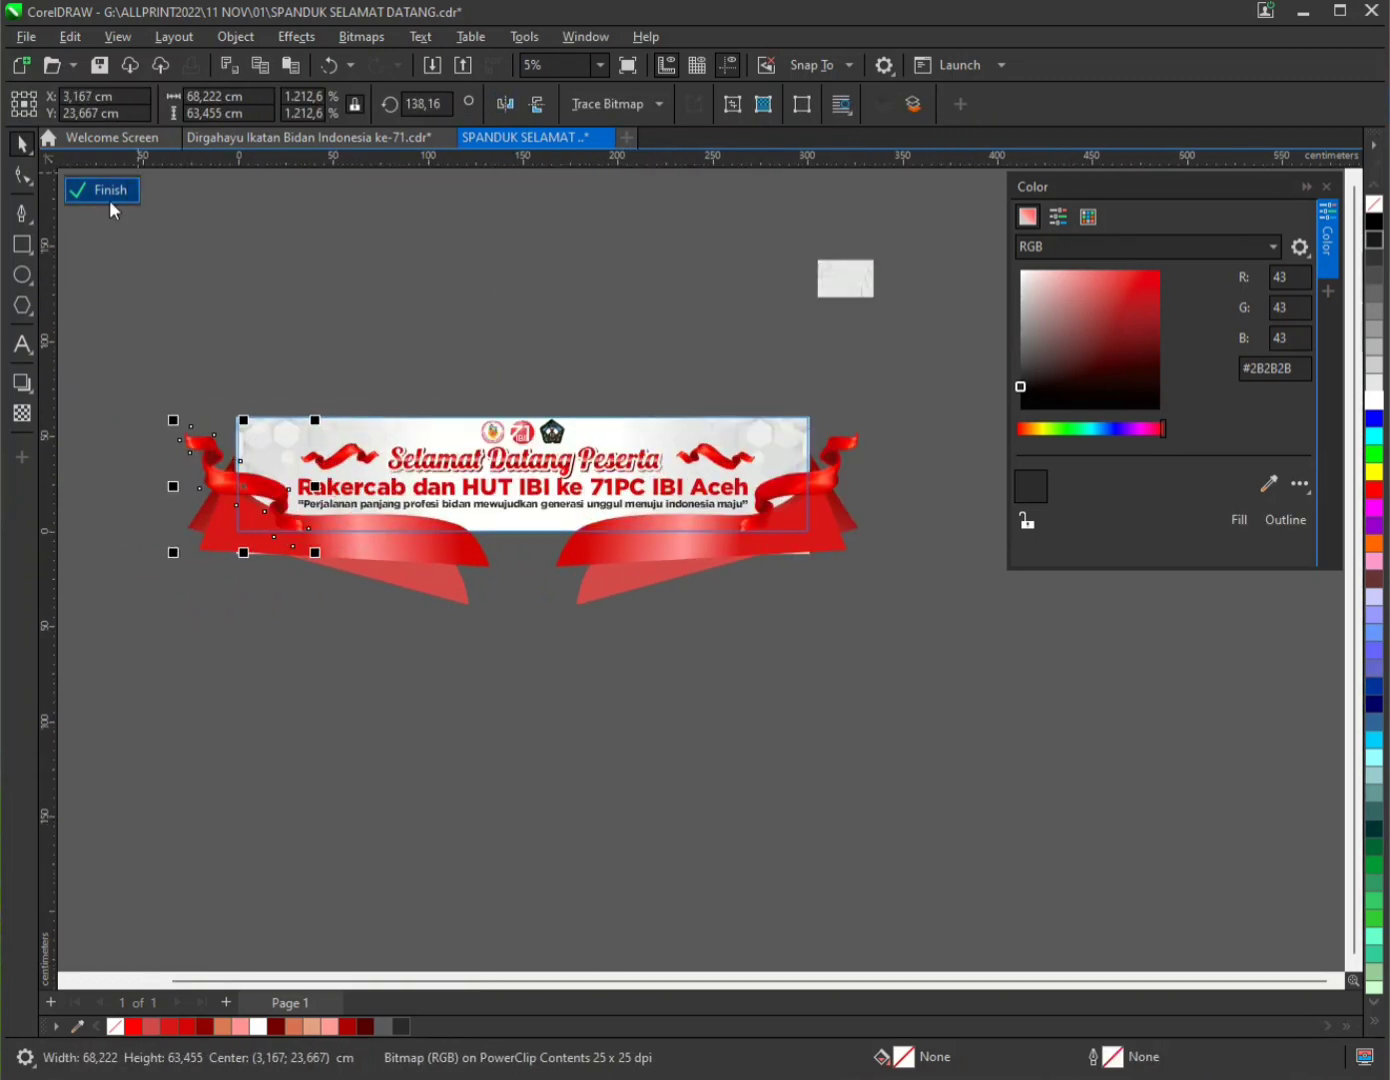
- Leave and re-enter the banner's PowerClip contents and group the two large edge ribbons
click(109, 198)
scroll(282, 533, up, 2)
ctrl+click(248, 453)
click(248, 453)
scroll(700, 342, up, 4)
scroll(583, 549, down, 4)
click(456, 561)
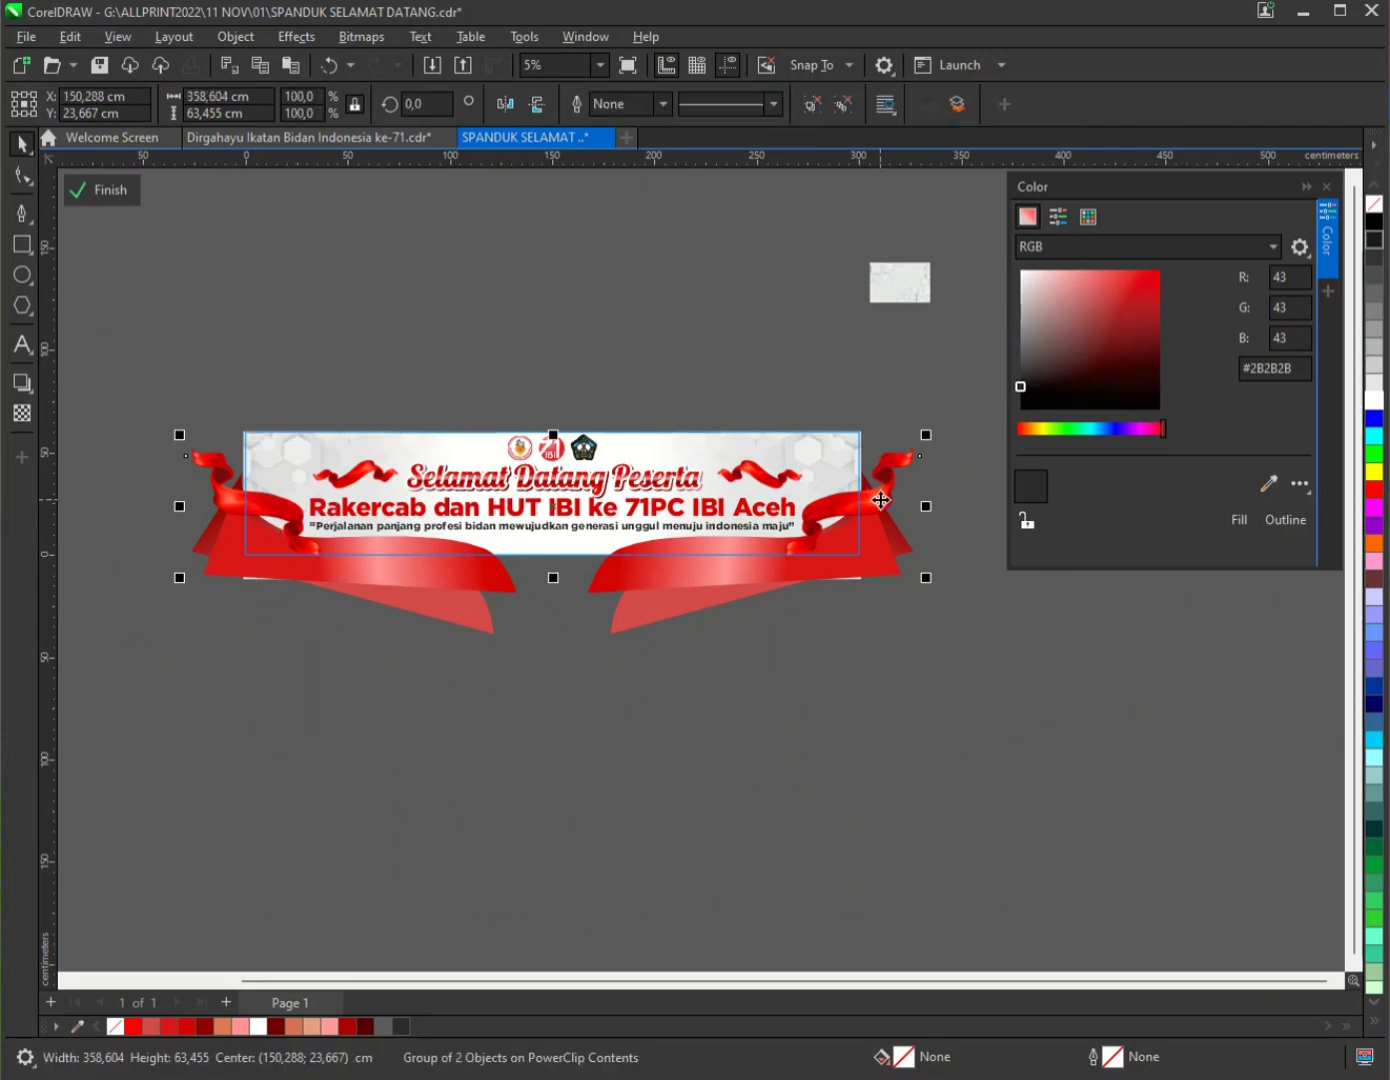
- Finish editing the PowerClip contents and remove the outline from the banner frame
click(105, 192)
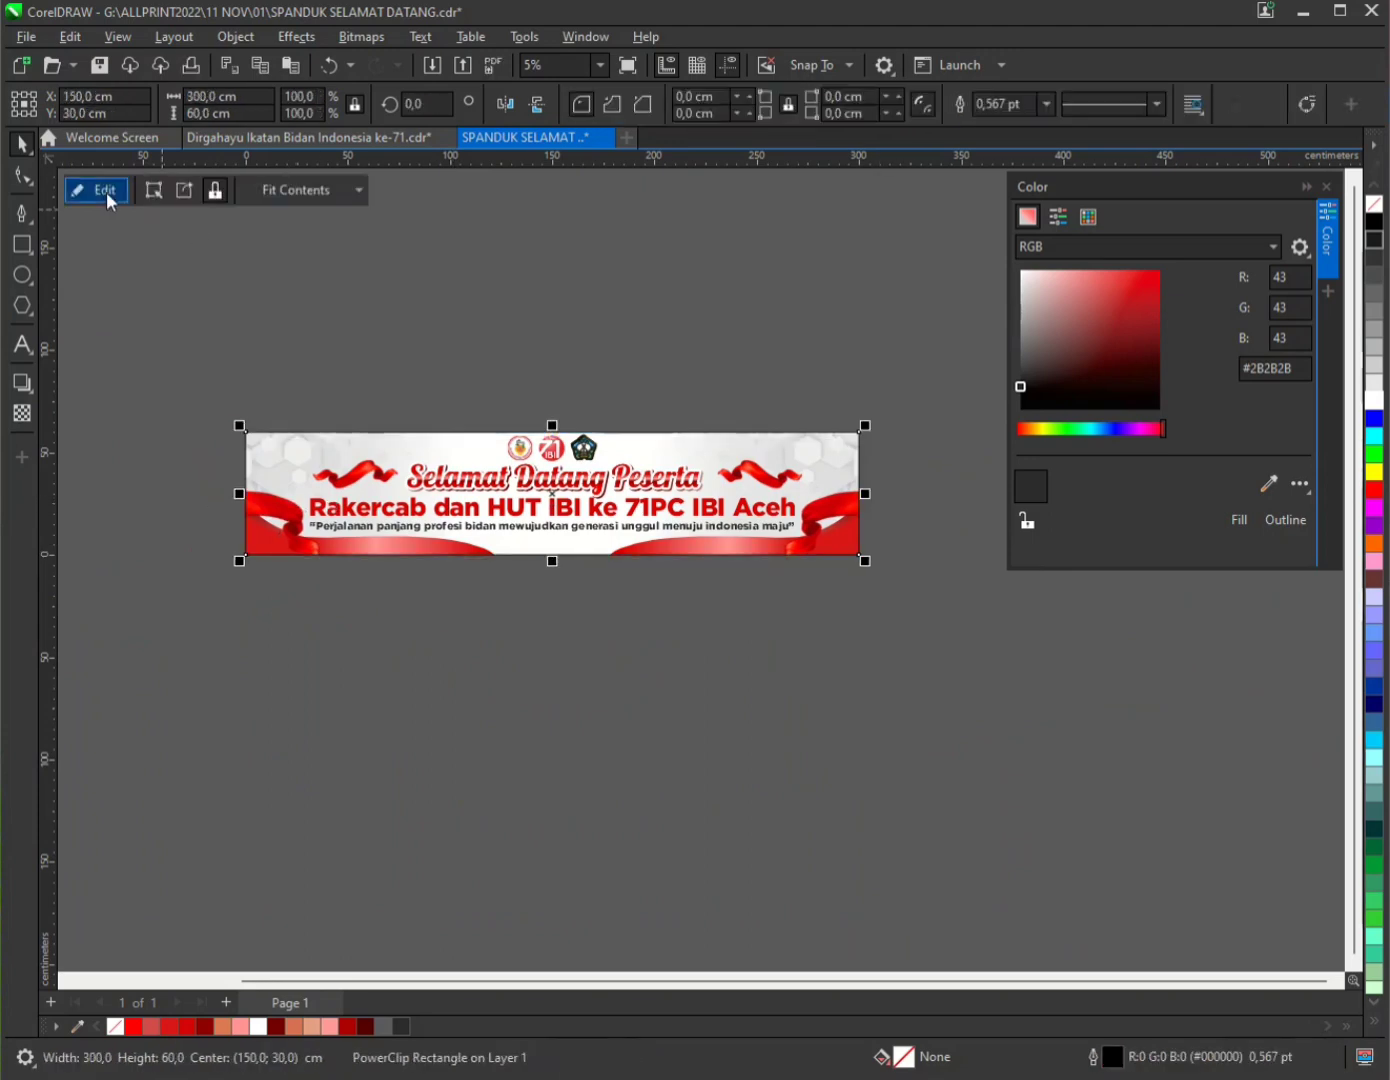
right_click(1375, 205)
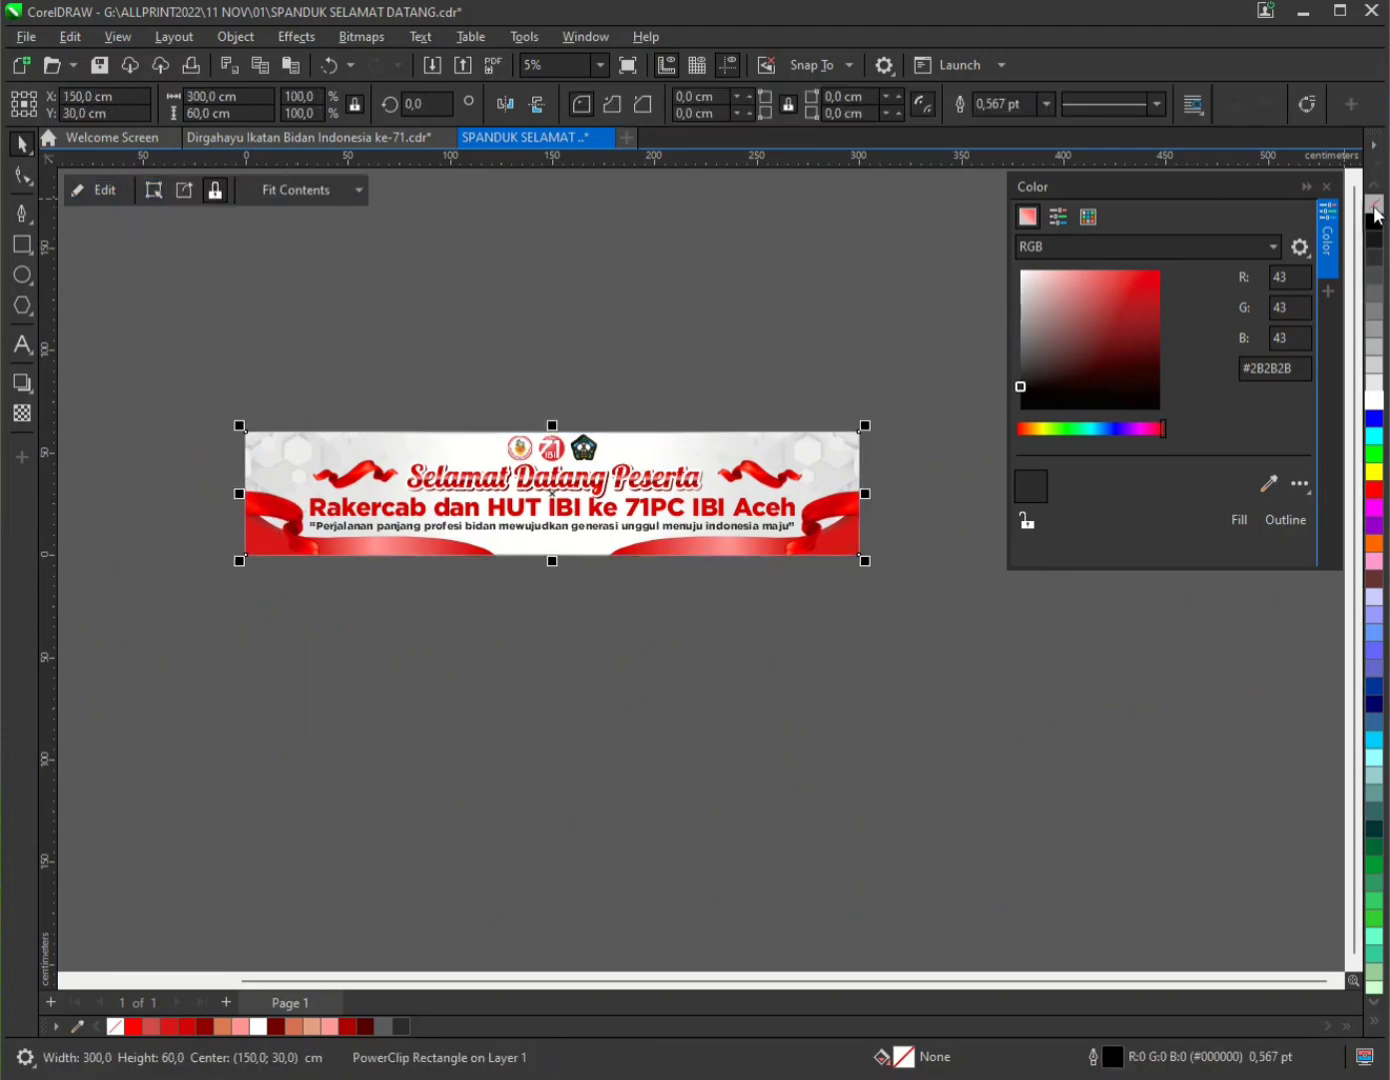
- Reopen the banner contents, duplicate and ungroup the large ribbons, and fit one copy into the upper right corner at about 33.7 × 36.3 cm
click(97, 191)
right_click(854, 395)
drag(855, 494, 890, 398)
key(ctrl+u)
click(890, 582)
drag(958, 335, 845, 431)
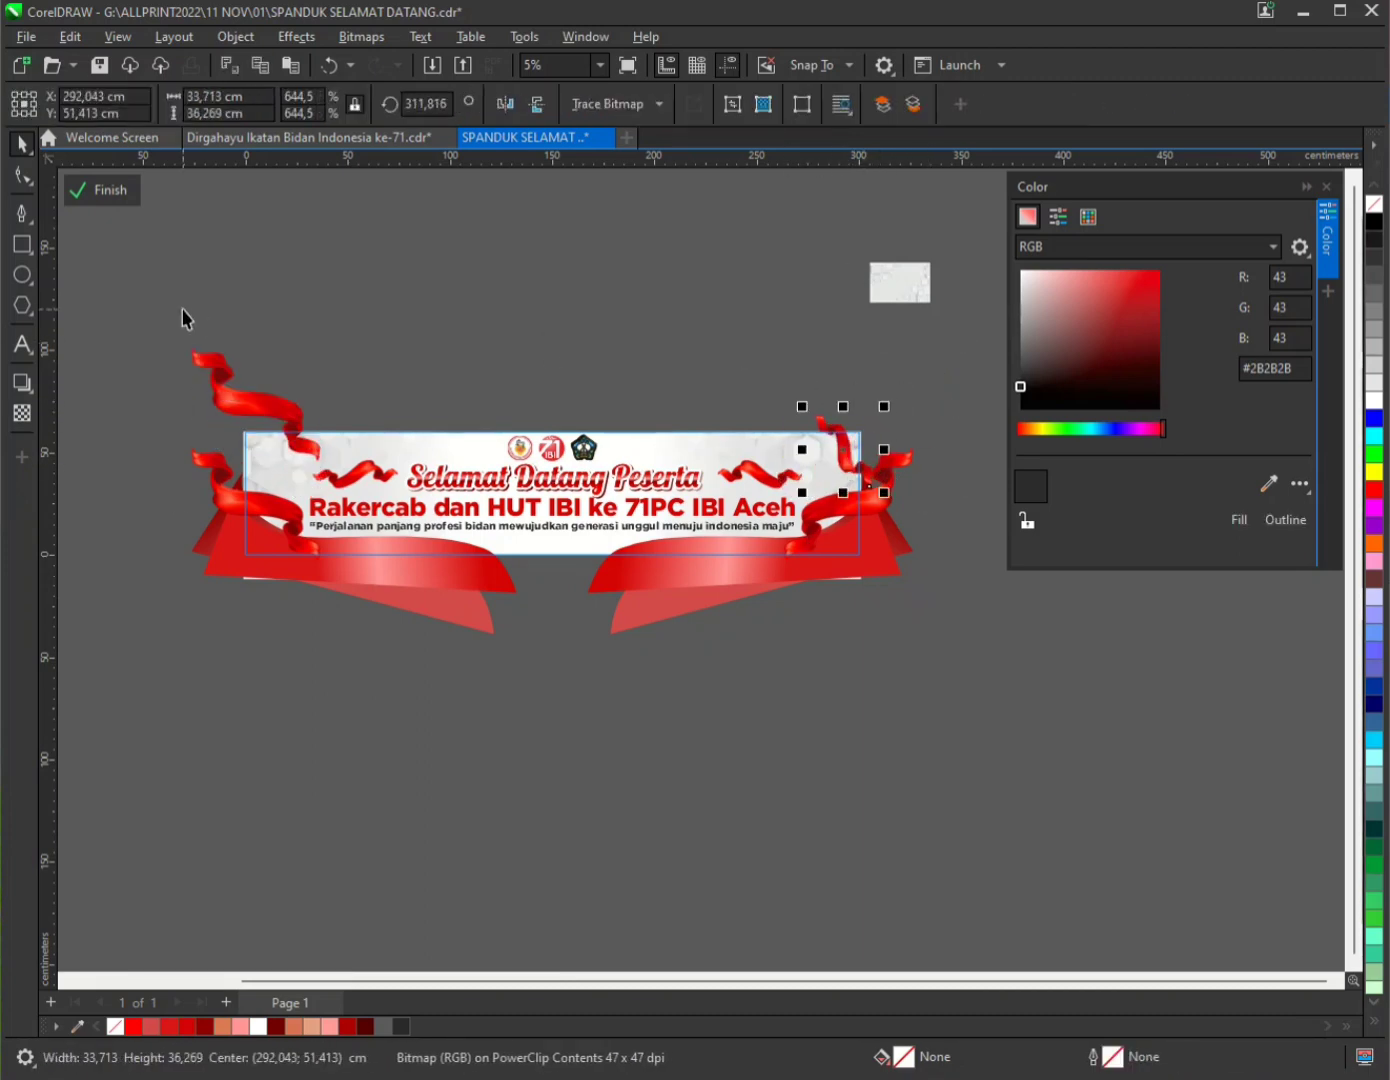
- Delete the spare large ribbon copy and place a mirrored copy of the corner ribbon in the banner's upper left corner
drag(183, 316, 338, 476)
key(Delete)
drag(842, 449, 296, 444)
right_click(266, 441)
scroll(255, 445, up, 2)
- Finish editing the PowerClip contents and deselect the banner
click(106, 192)
scroll(333, 488, down, 4)
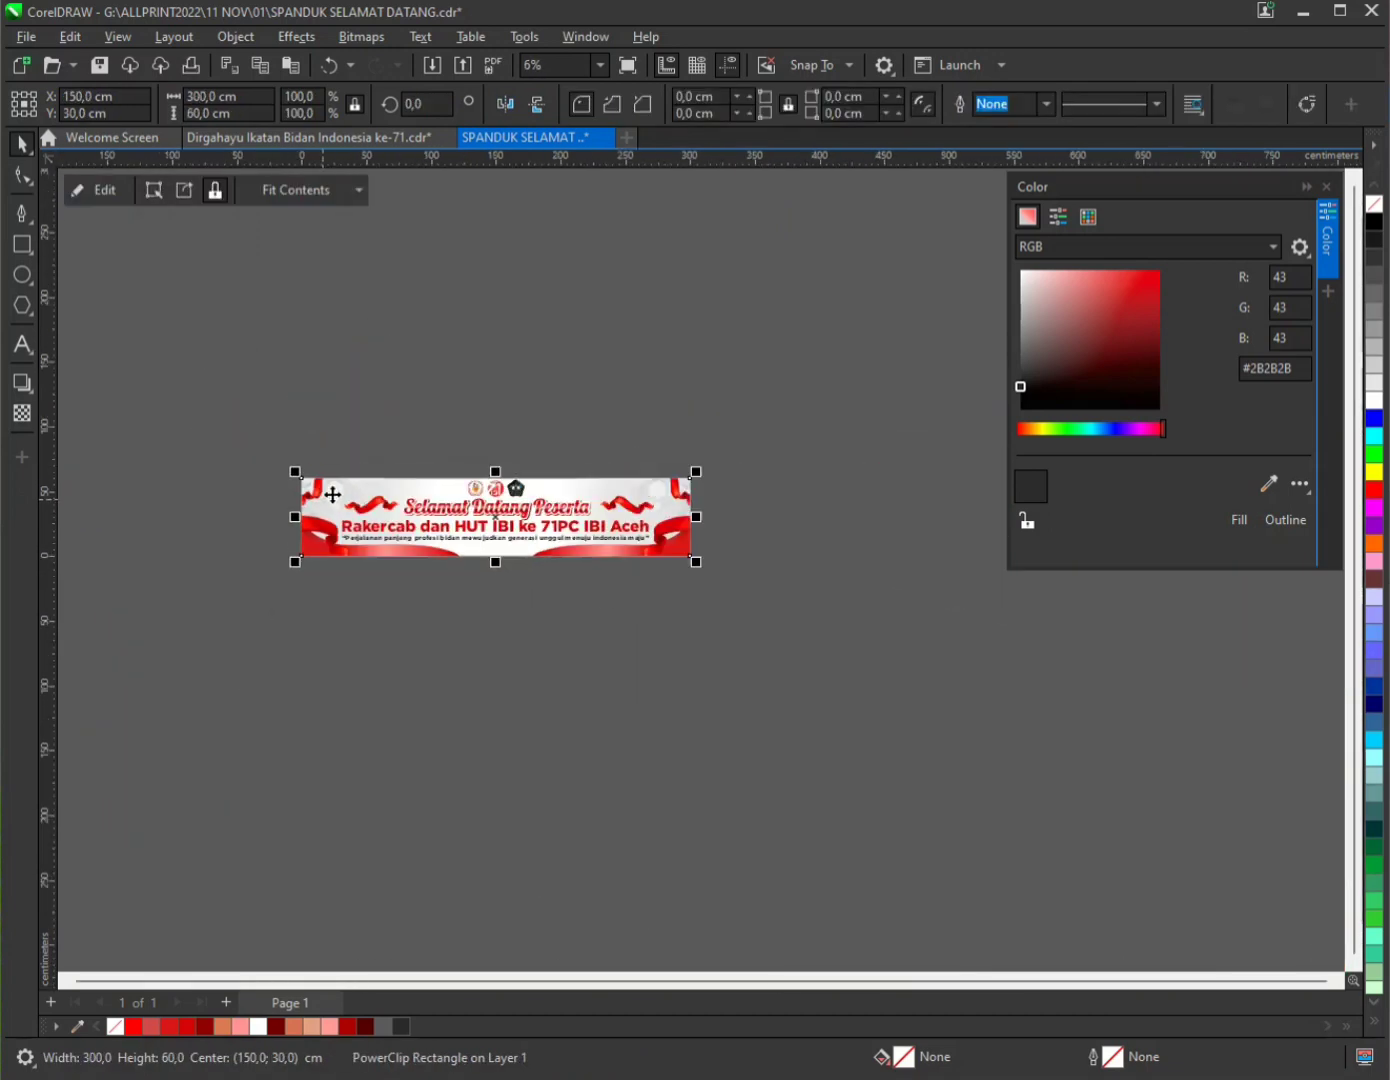
click(438, 439)
scroll(488, 459, up, 1)
scroll(450, 696, down, 1)
scroll(502, 520, up, 1)
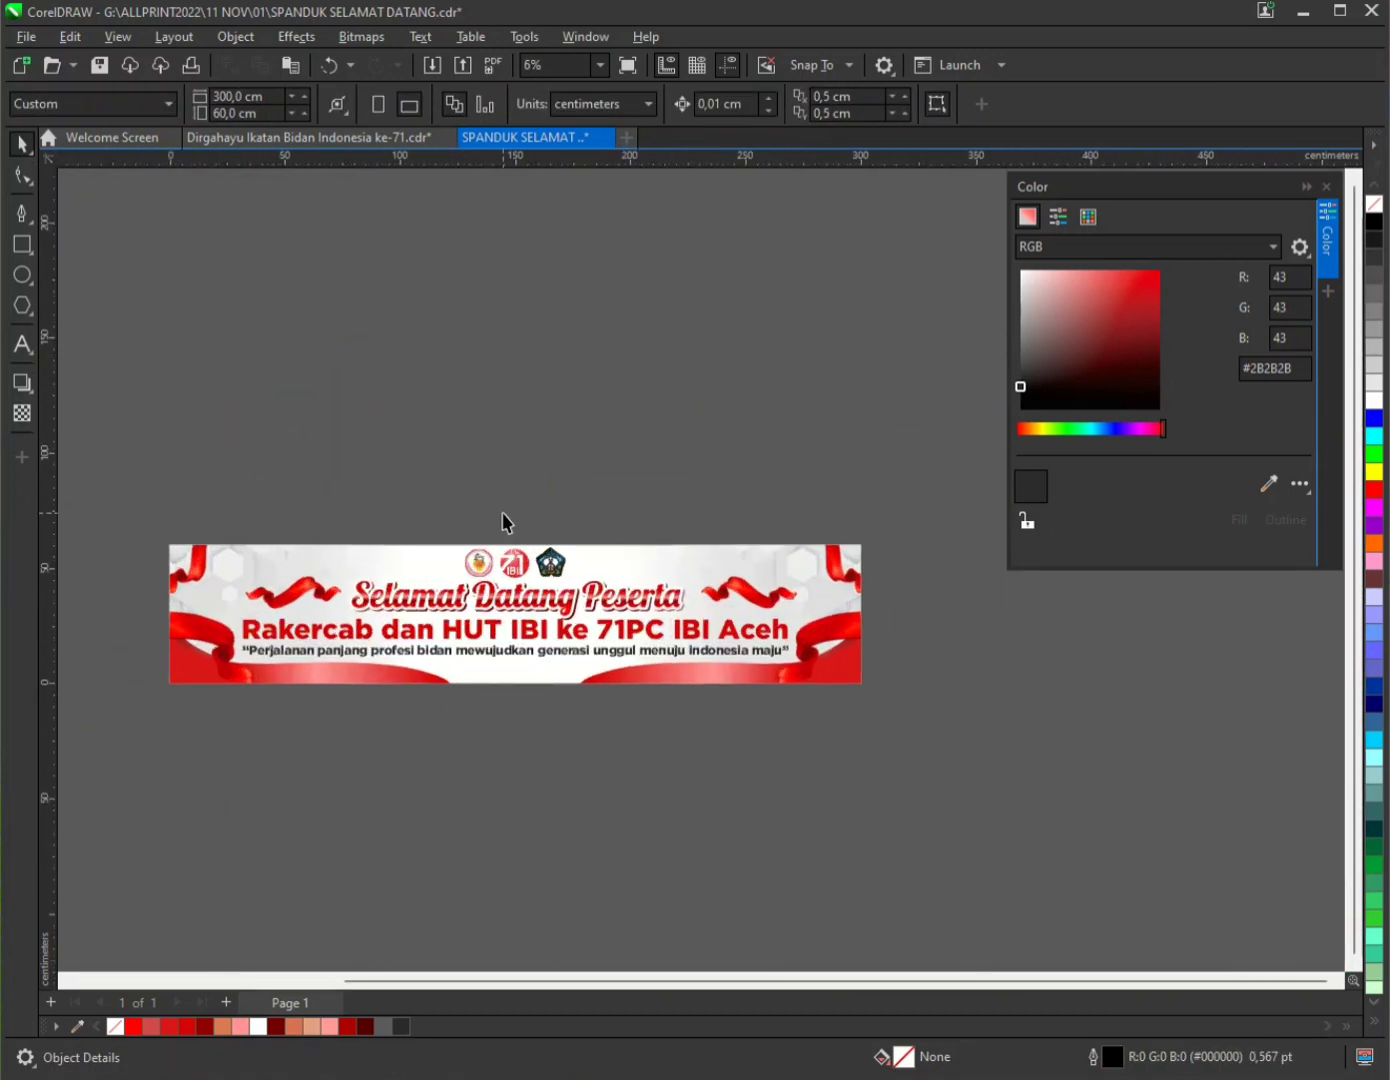